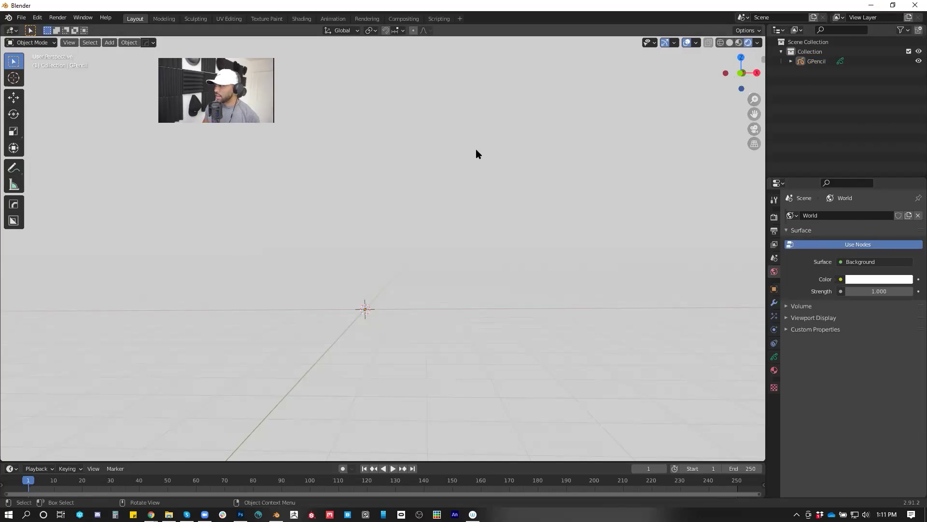
Select the grease pencil object and switch it to Draw mode
click(367, 306)
key(Tab)
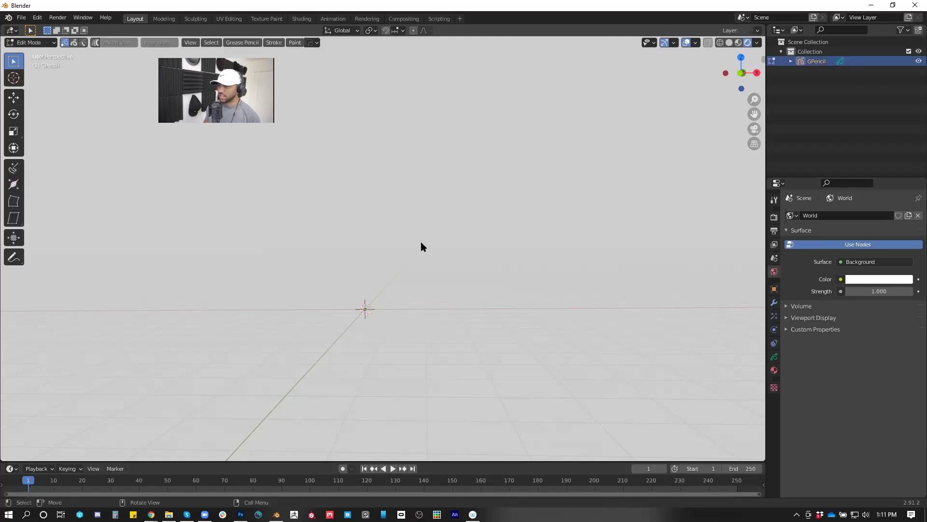
key(Tab)
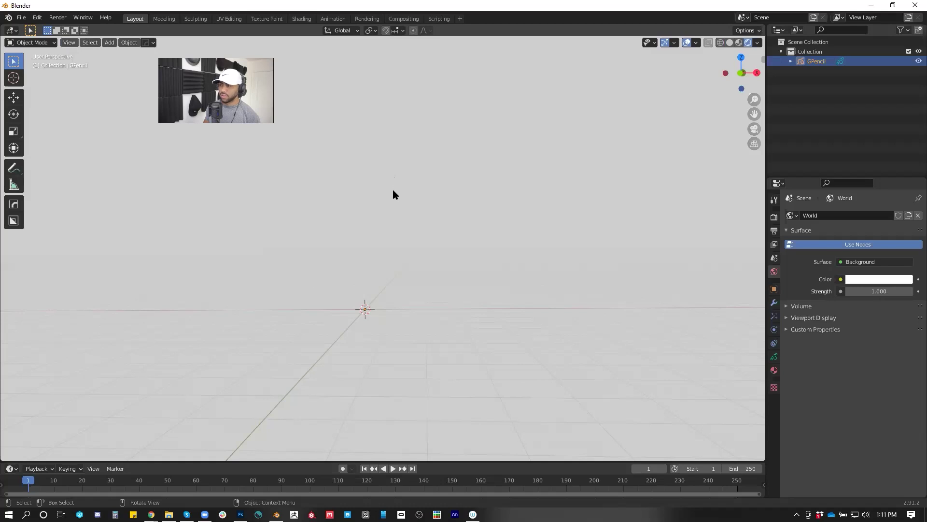
key(Tab)
key(Tab)
right_click(381, 193)
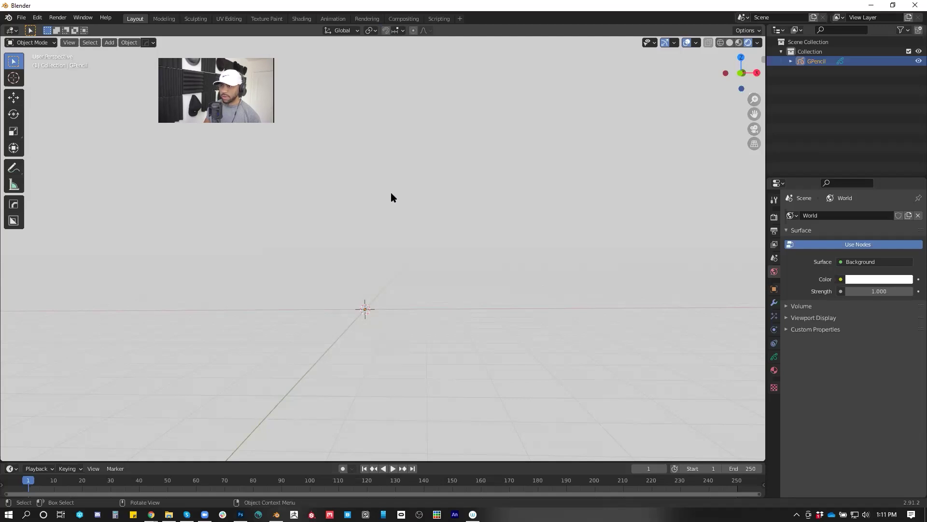
key(ctrl+Tab)
click(393, 144)
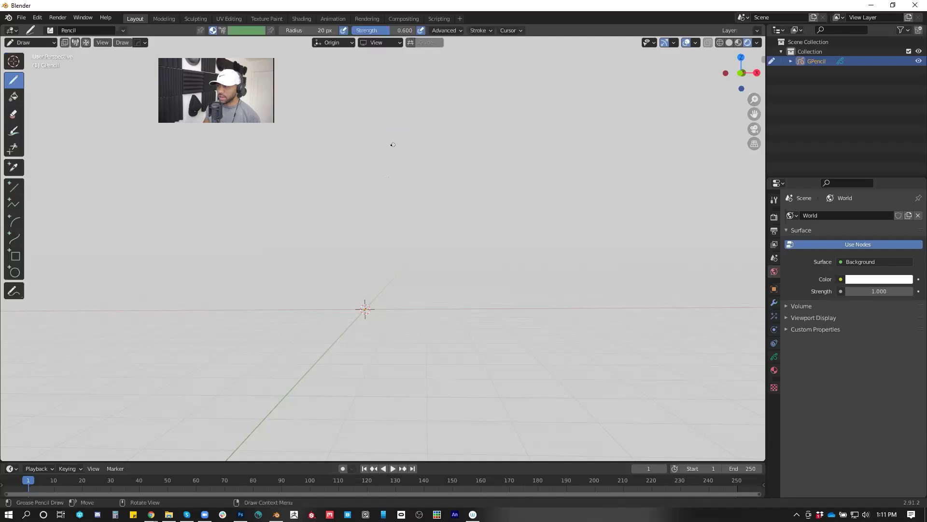
Choose the Marker Chisel brush and try it with test strokes, undoing them
click(51, 31)
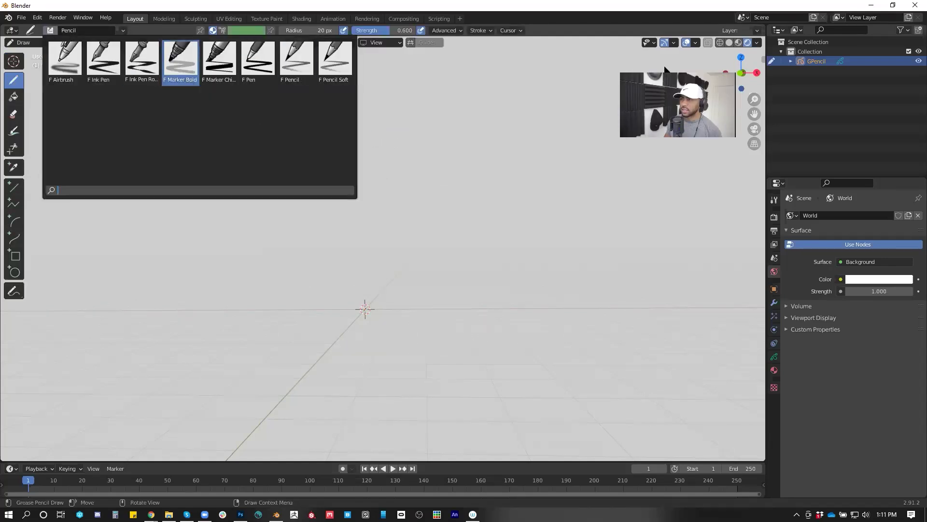
click(219, 58)
drag(321, 223, 383, 251)
key(ctrl+z)
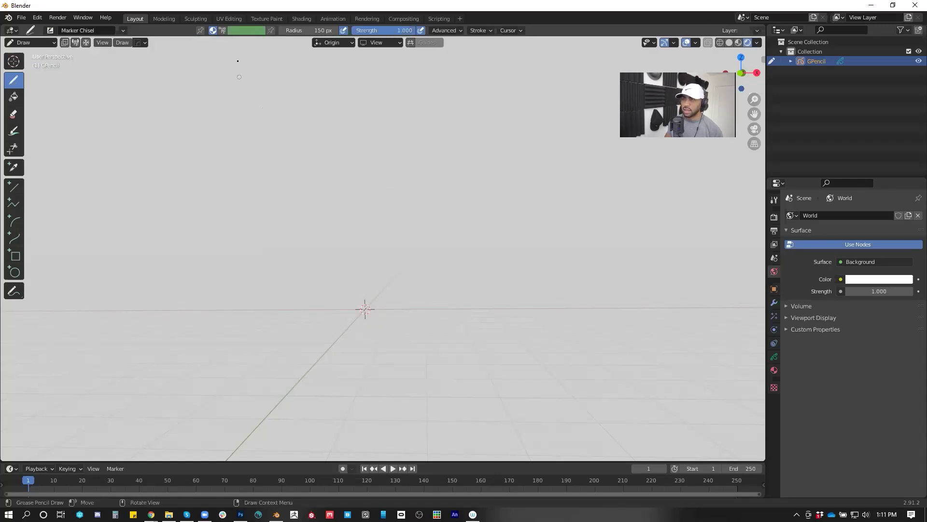
click(343, 30)
mouse_move(387, 182)
mouse_down()
mouse_move(361, 192)
mouse_move(364, 240)
mouse_up()
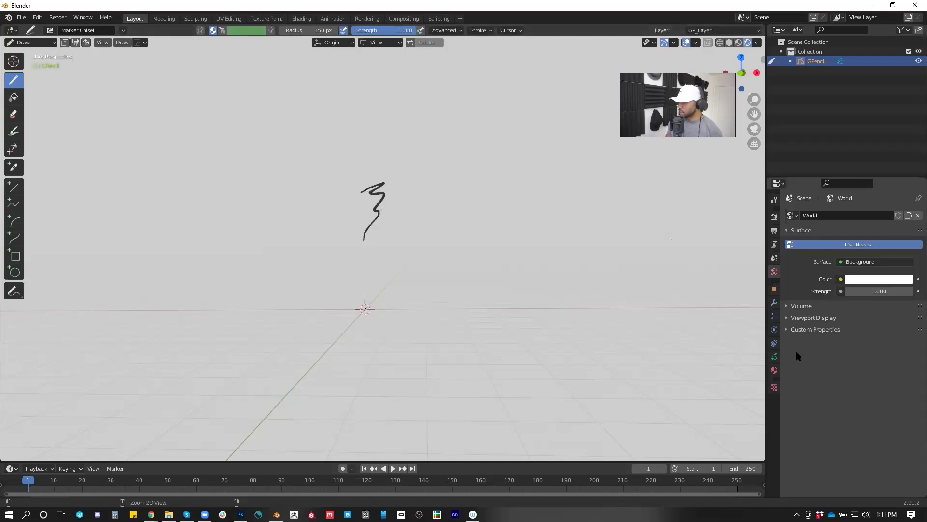
key(ctrl+z)
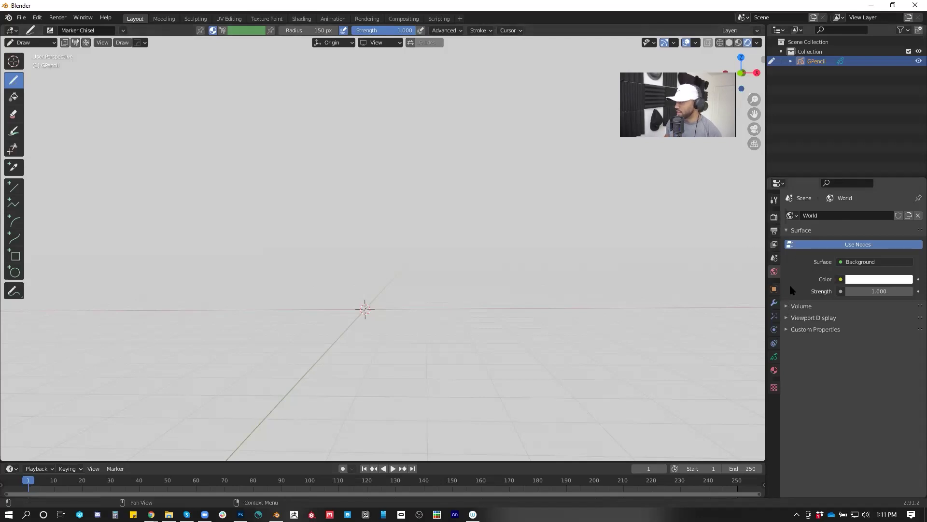
Raise the world background strength to 14.1
click(774, 301)
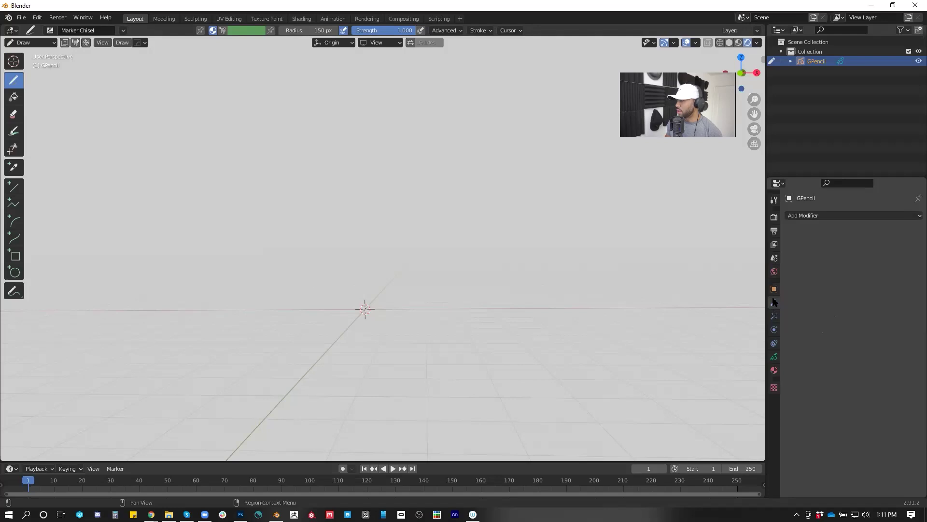
click(774, 271)
mouse_move(878, 291)
mouse_down()
mouse_move(869, 291)
mouse_move(908, 289)
mouse_up()
Draw a test stroke, try a world background strength of 15, and undo both
drag(367, 206, 417, 259)
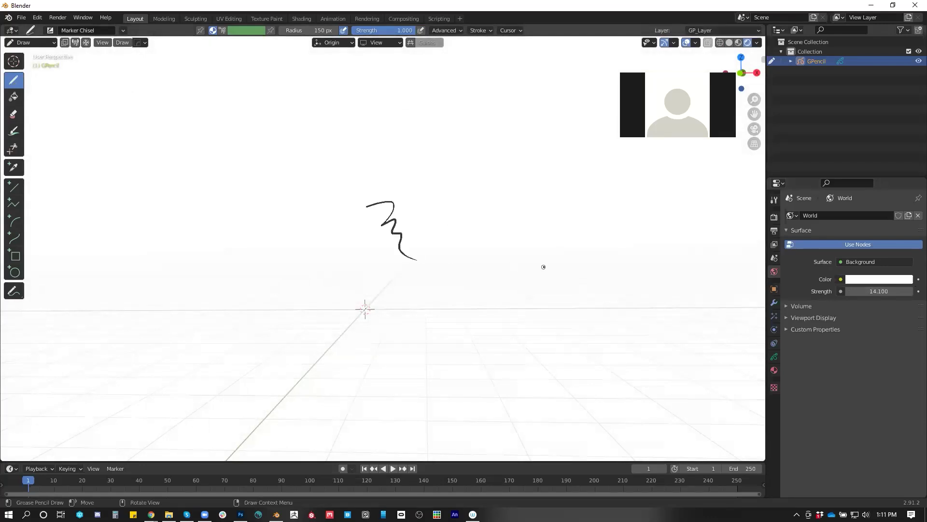
click(882, 291)
text(15)
key(Return)
mouse_move(474, 265)
middle_down()
mouse_move(463, 242)
mouse_move(466, 271)
middle_up()
scroll(451, 199, up, 8)
scroll(438, 180, up, 1)
mouse_move(436, 179)
middle_down()
mouse_move(451, 155)
mouse_move(439, 217)
mouse_move(460, 290)
middle_up()
scroll(452, 166, up, 7)
scroll(453, 166, down, 7)
key(ctrl+z)
key(ctrl+z)
key(ctrl+z)
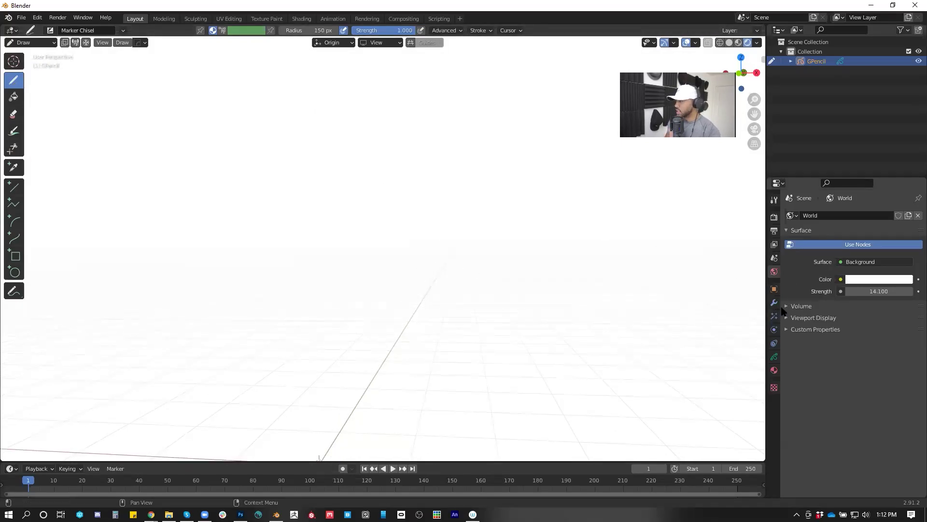
Add a new material to the grease pencil object and try it with a test stroke, undoing the stroke
click(774, 357)
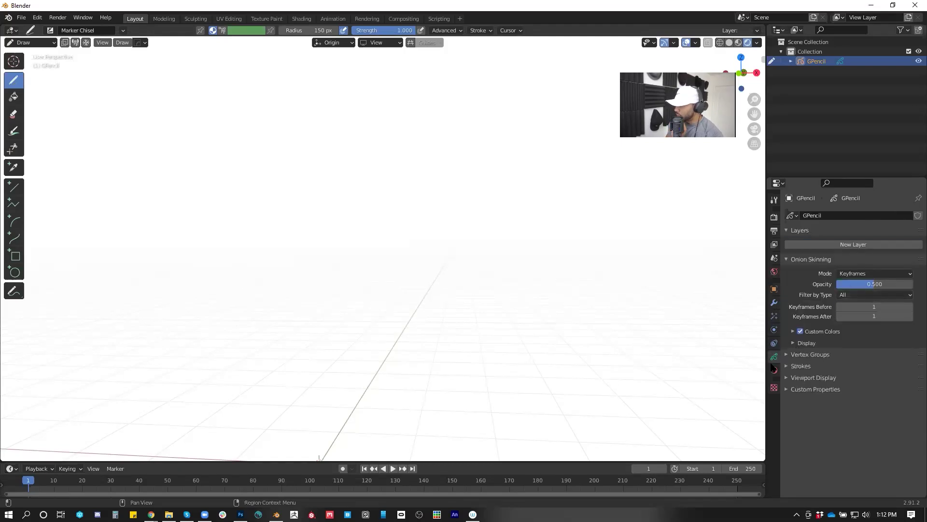
click(774, 369)
click(774, 357)
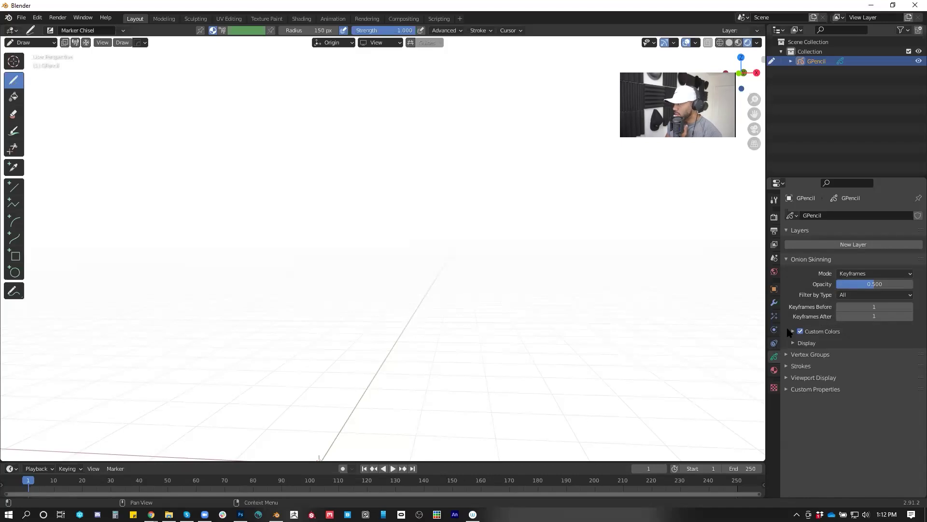
click(774, 369)
click(852, 294)
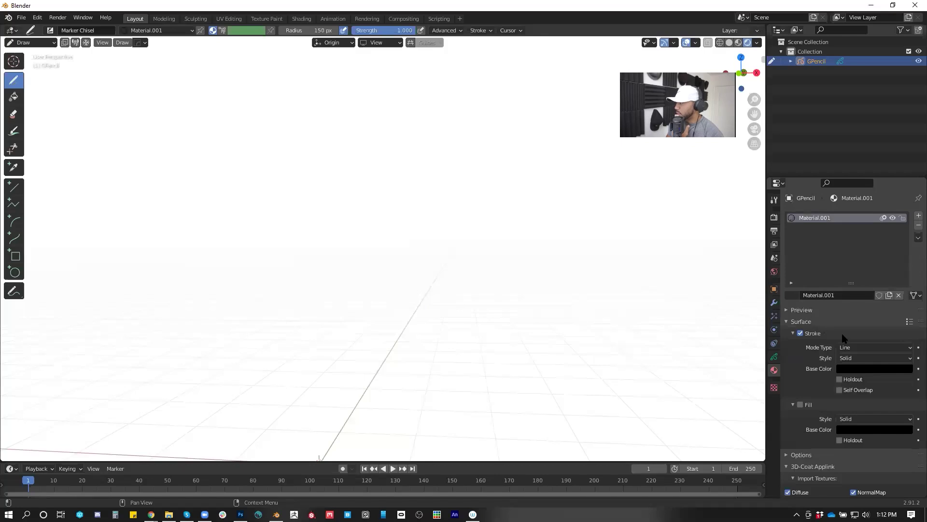
drag(378, 176, 478, 193)
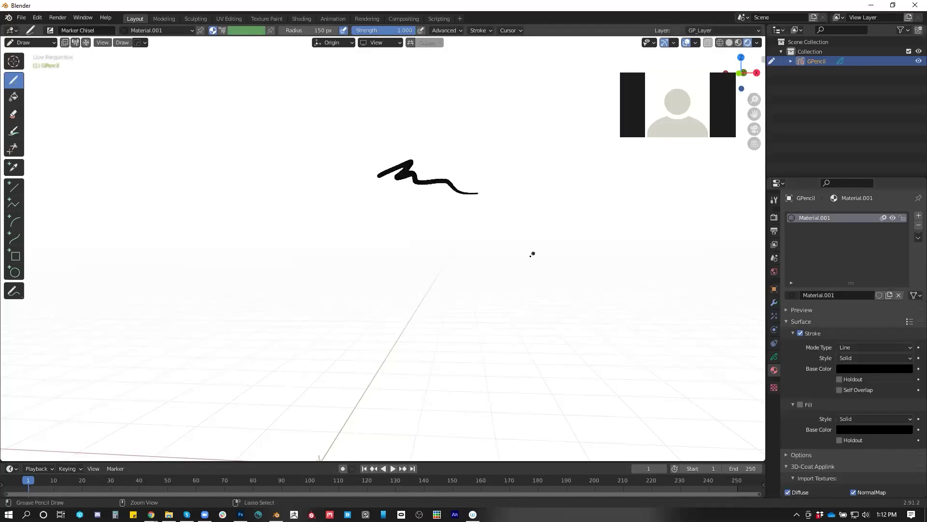
key(ctrl+z)
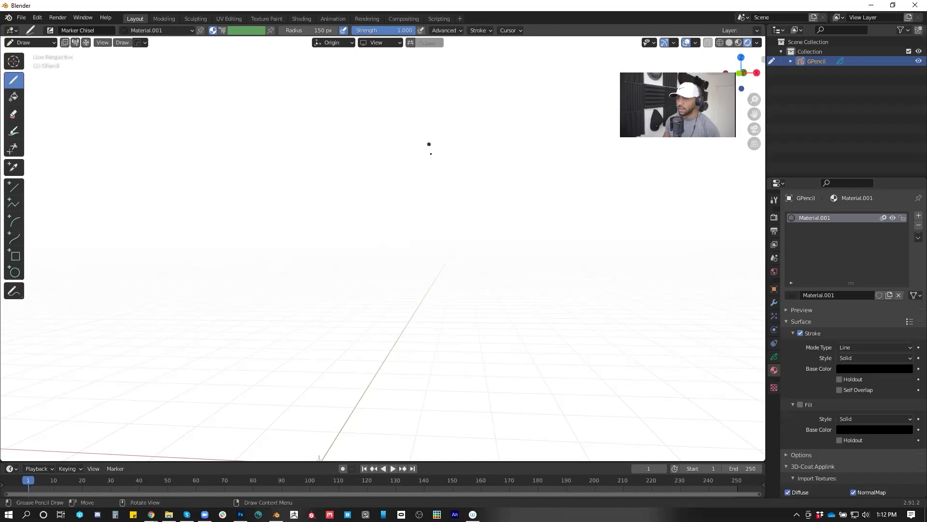
In the front view, draw the outline of a head above the origin and hide the viewport grid
middle_drag(389, 191, 428, 255)
key(KP_1)
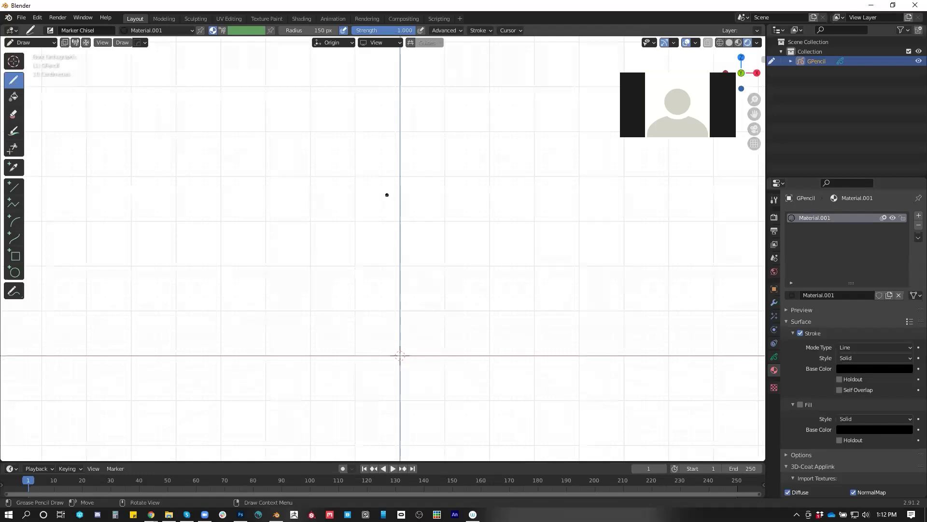
ctrl+middle_drag(414, 180, 385, 141)
mouse_move(393, 167)
mouse_down()
mouse_move(408, 127)
mouse_move(432, 146)
mouse_up()
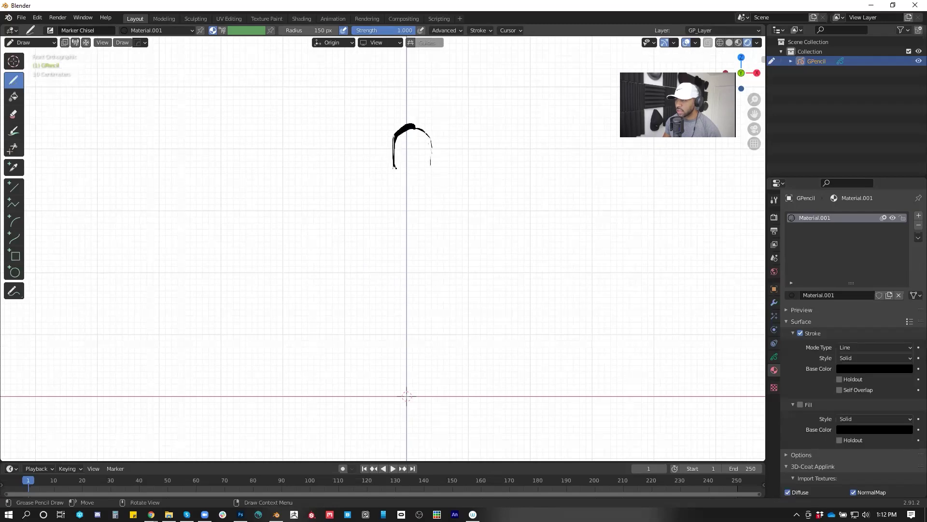
click(695, 44)
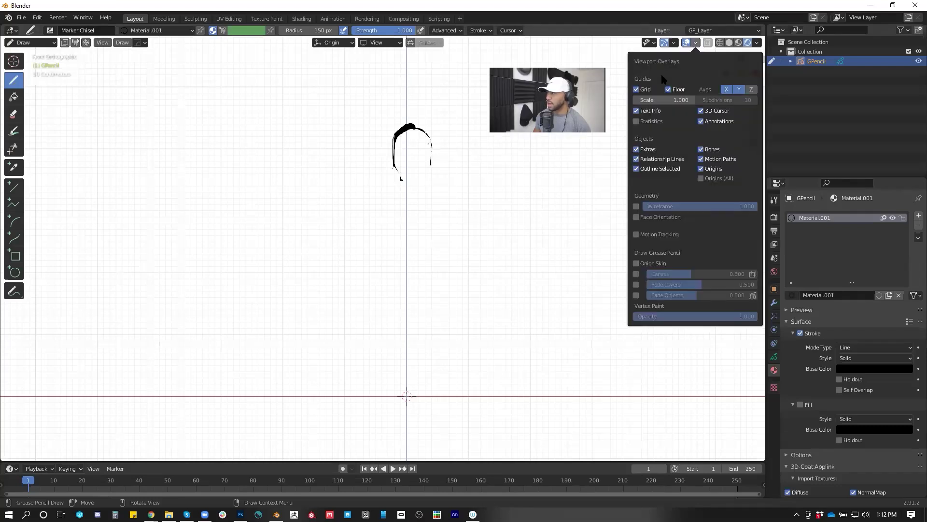
click(637, 89)
drag(432, 166, 427, 180)
Draw dark, frowning eyes inside the head outline
scroll(415, 171, up, 4)
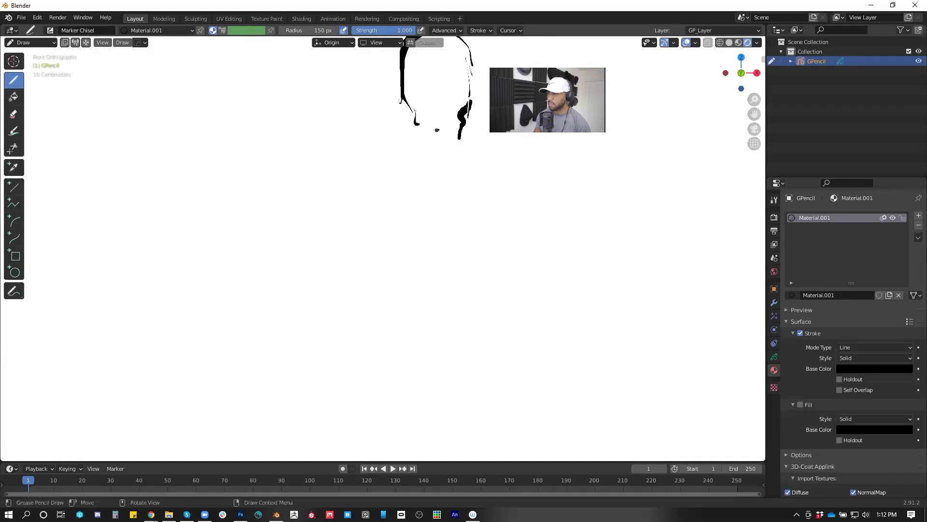
shift+middle_drag(416, 170, 376, 246)
mouse_move(354, 172)
mouse_down()
mouse_move(403, 176)
mouse_move(388, 183)
mouse_up()
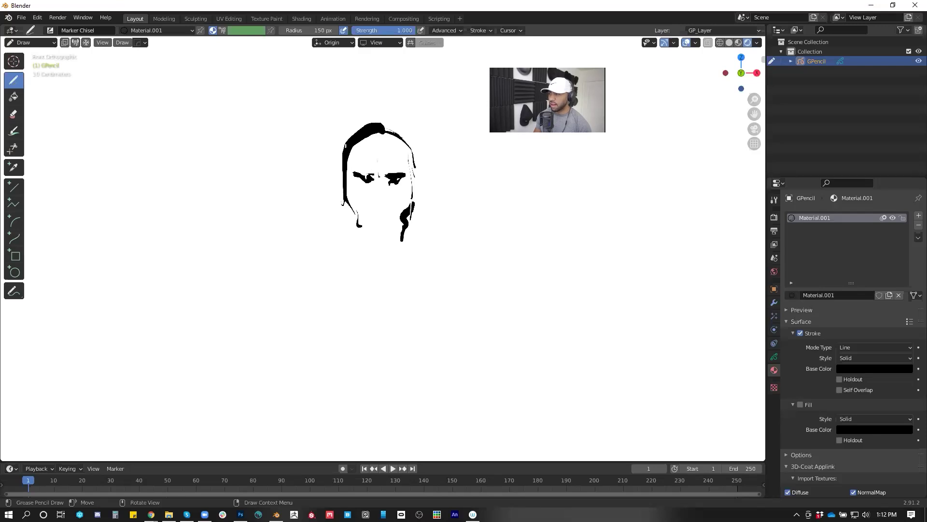
Reduce the brush radius to 88 px and draw the mouth, chin, both ears and the neck lines
drag(314, 30, 283, 34)
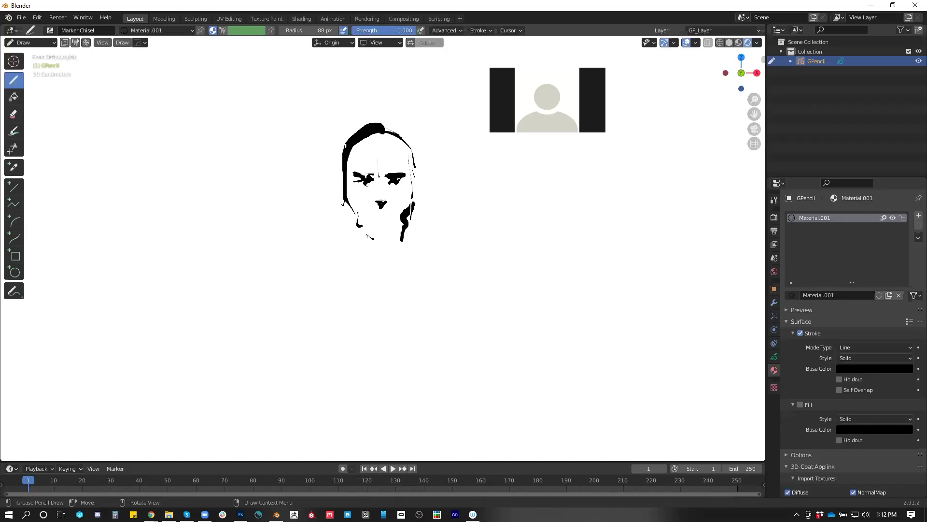
mouse_move(366, 232)
mouse_down()
mouse_move(408, 230)
mouse_move(384, 224)
mouse_up()
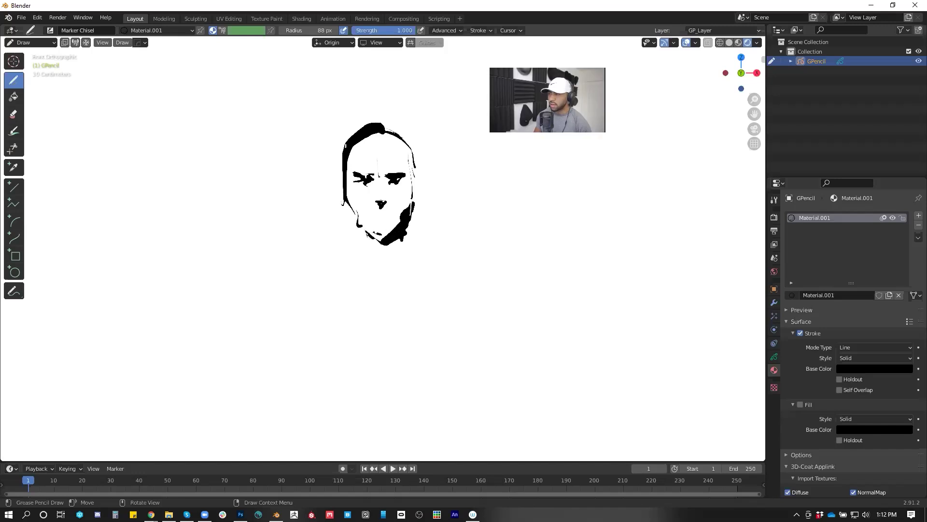
drag(348, 223, 348, 255)
drag(353, 200, 351, 218)
mouse_move(343, 184)
mouse_down()
mouse_move(342, 204)
mouse_move(331, 187)
mouse_move(338, 212)
mouse_move(341, 198)
mouse_up()
mouse_move(417, 186)
mouse_down()
mouse_move(419, 233)
mouse_move(418, 222)
mouse_up()
drag(417, 246, 419, 267)
drag(348, 215, 354, 288)
Fill in a dark beard around the chin and draw a moustache under the nose
mouse_move(387, 240)
mouse_down()
mouse_move(368, 246)
mouse_move(389, 250)
mouse_up()
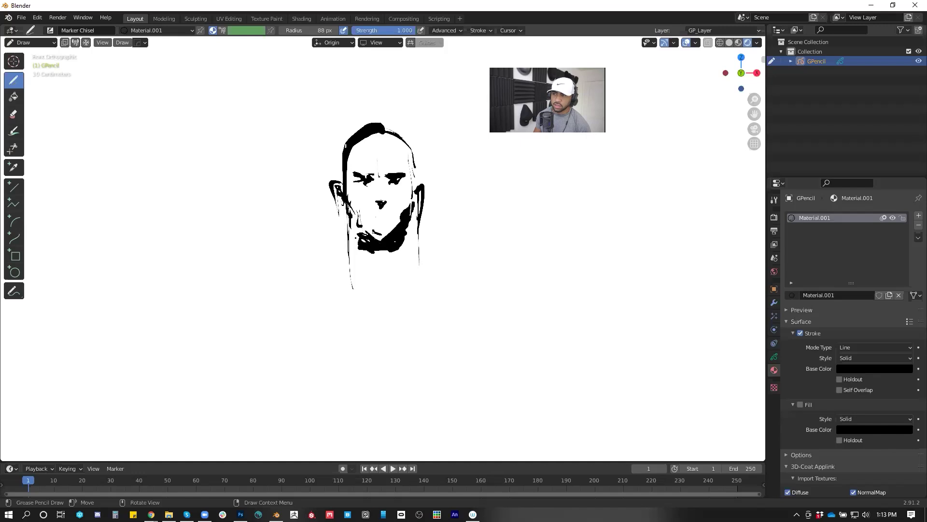
mouse_move(365, 218)
mouse_down()
mouse_move(395, 218)
mouse_move(360, 225)
mouse_move(396, 225)
mouse_up()
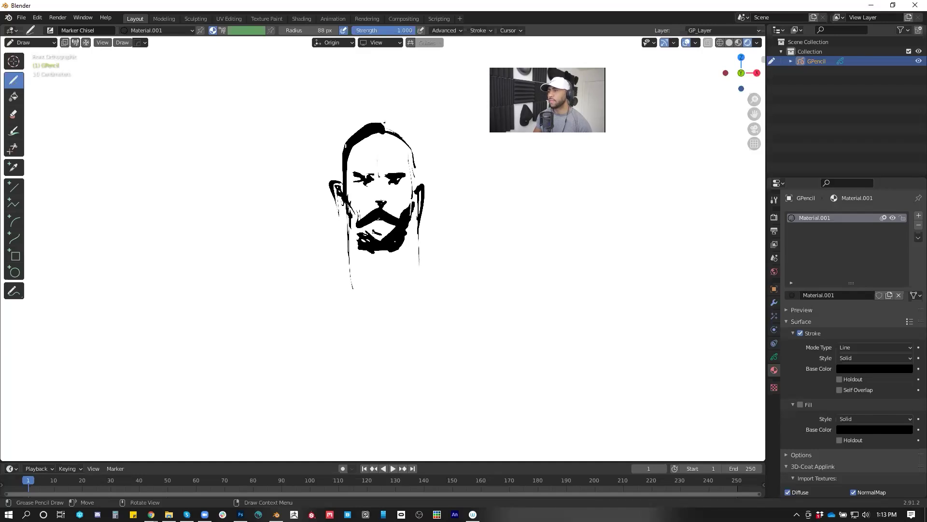
Draw hair on the crown with long windswept strands blowing out to the left of the head
drag(376, 117, 332, 153)
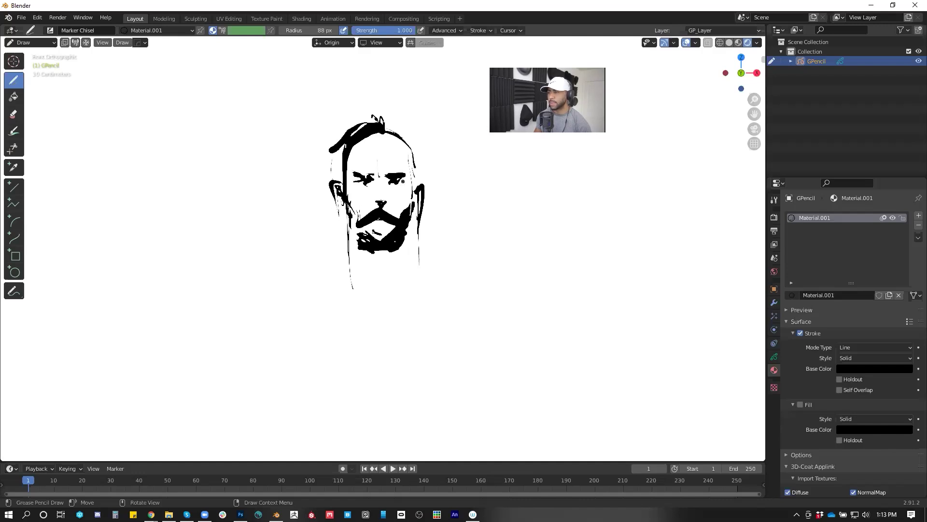
drag(389, 126, 392, 118)
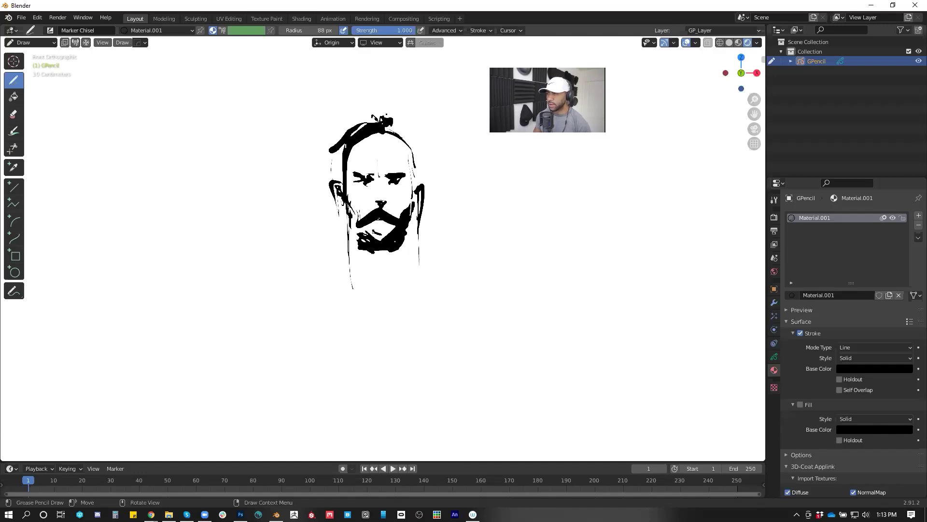
mouse_move(343, 154)
mouse_down()
mouse_move(314, 161)
mouse_move(323, 173)
mouse_move(261, 187)
mouse_up()
mouse_move(330, 183)
mouse_down()
mouse_move(284, 191)
mouse_move(255, 158)
mouse_up()
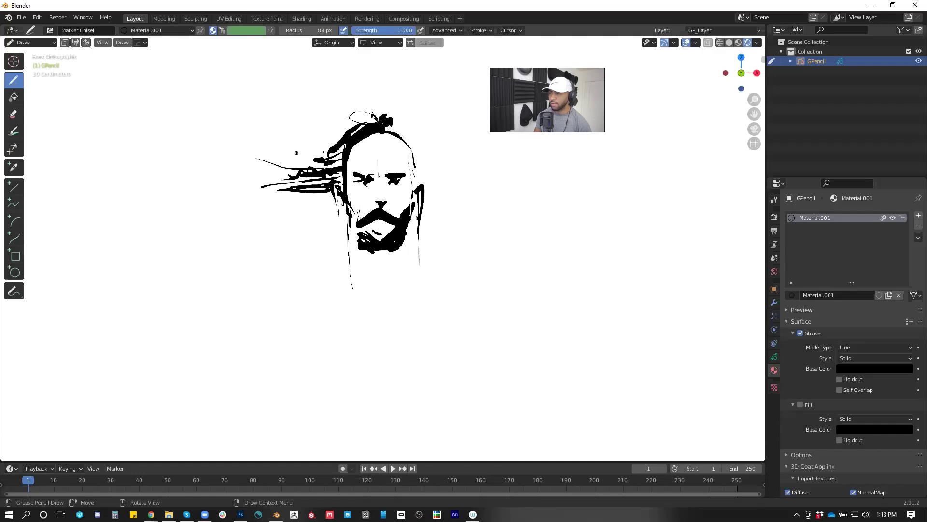
mouse_move(343, 163)
mouse_down()
mouse_move(285, 172)
mouse_move(225, 154)
mouse_up()
drag(329, 149, 212, 150)
mouse_move(344, 147)
mouse_down()
mouse_move(315, 154)
mouse_move(320, 145)
mouse_move(286, 140)
mouse_up()
drag(348, 131, 337, 135)
mouse_move(358, 129)
mouse_down()
mouse_move(300, 165)
mouse_move(233, 158)
mouse_up()
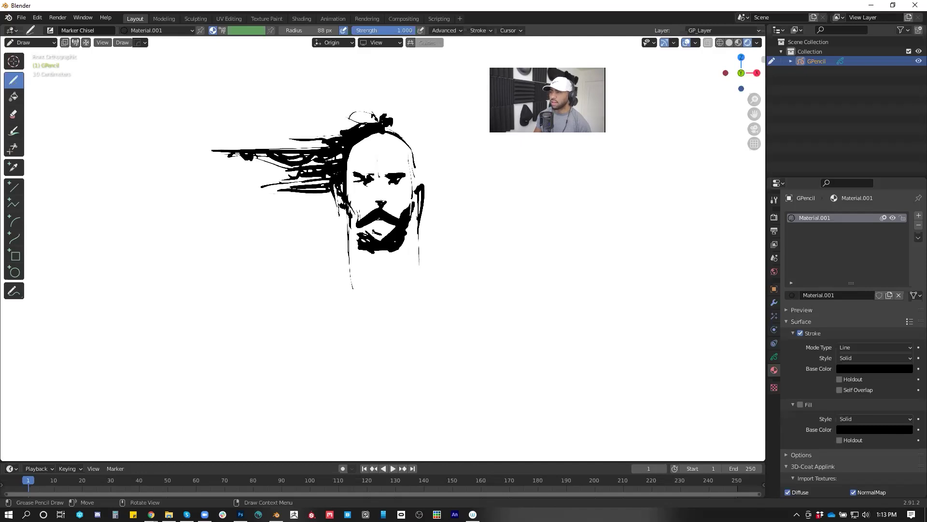
Thicken the sideburn and beard, and add shading strokes along the side of the face
drag(422, 211, 405, 254)
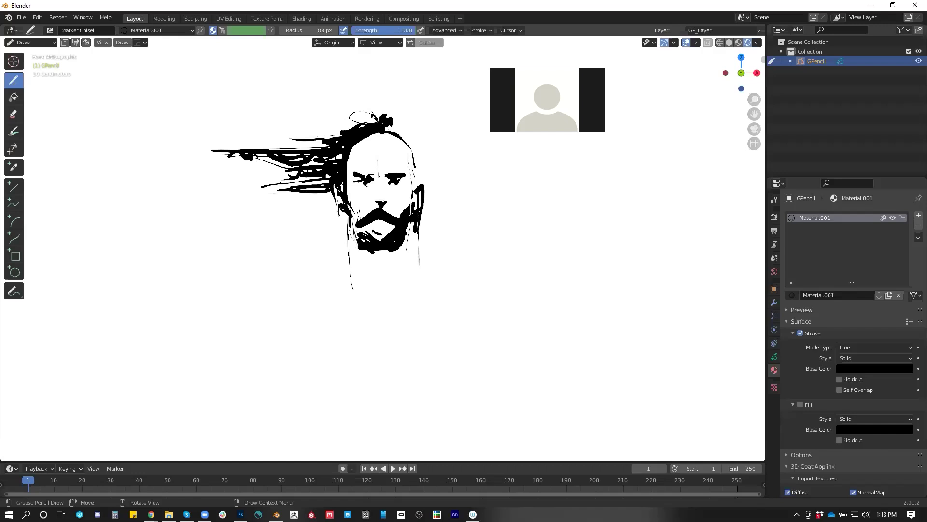
mouse_move(360, 250)
mouse_down()
mouse_move(407, 250)
mouse_move(410, 225)
mouse_up()
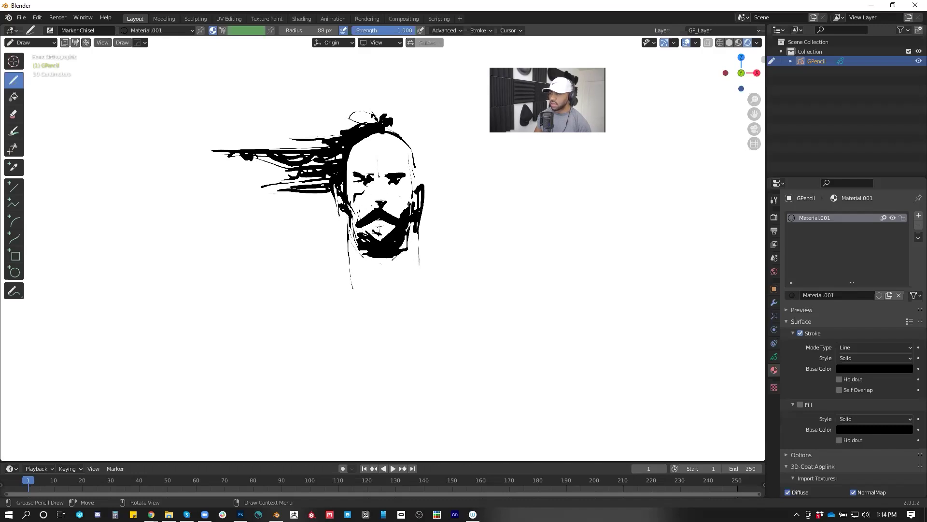
drag(410, 187, 410, 161)
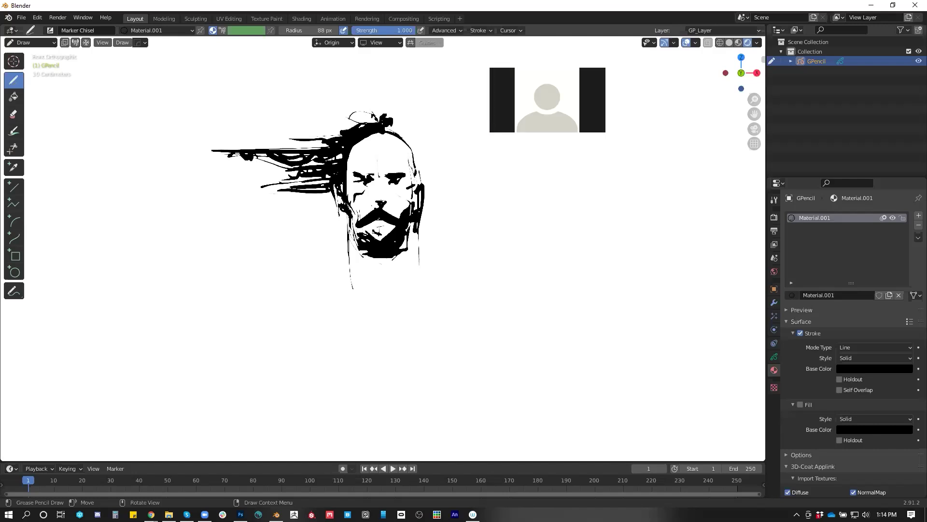
Add fuller hair along the top of the head and more loose strands blowing to the left
mouse_move(385, 131)
mouse_down()
mouse_move(395, 122)
mouse_move(349, 103)
mouse_move(299, 140)
mouse_up()
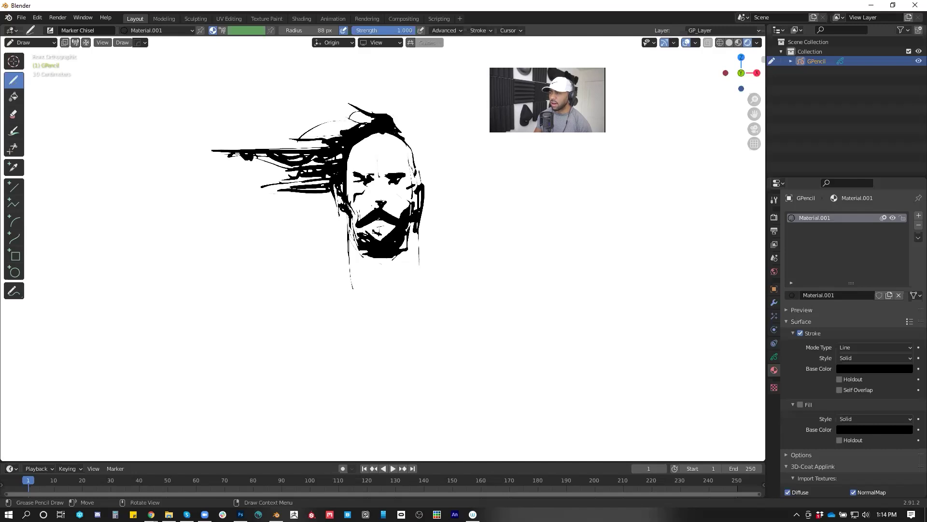
drag(395, 124, 414, 150)
mouse_move(377, 112)
mouse_down()
mouse_move(320, 102)
mouse_move(262, 119)
mouse_up()
drag(287, 171, 230, 187)
drag(322, 188, 237, 213)
mouse_move(338, 185)
mouse_down()
mouse_move(334, 208)
mouse_move(347, 219)
mouse_move(321, 203)
mouse_move(231, 214)
mouse_move(246, 182)
mouse_up()
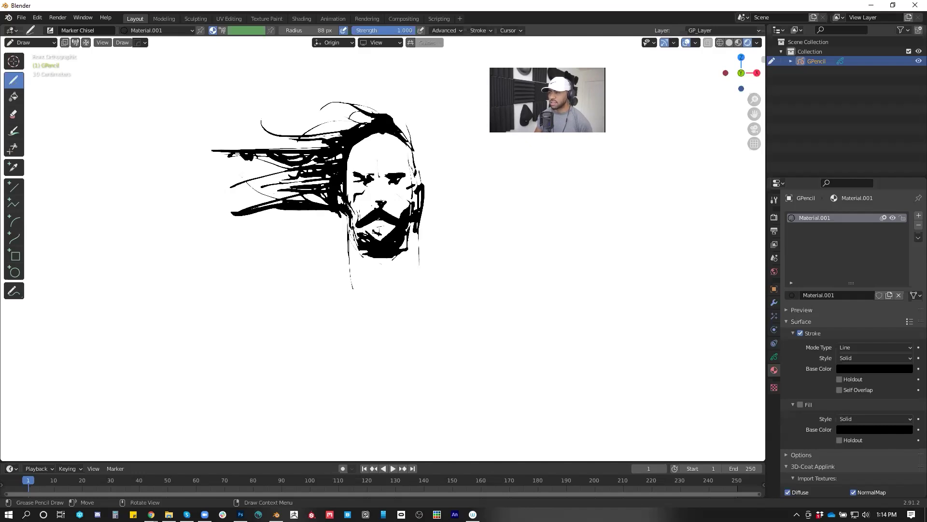
Draw the neck outline and a dark shaded collar beneath the beard of the man's head
drag(347, 220, 344, 254)
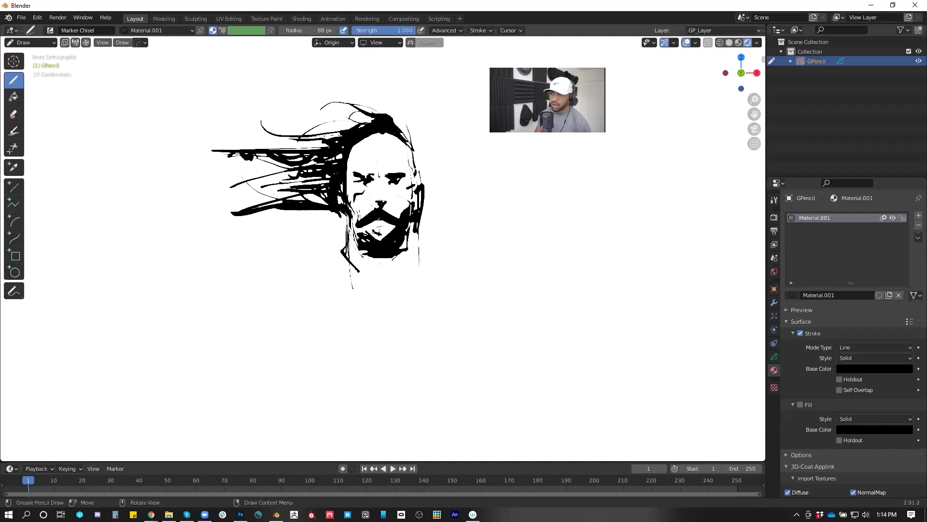
drag(415, 263, 389, 281)
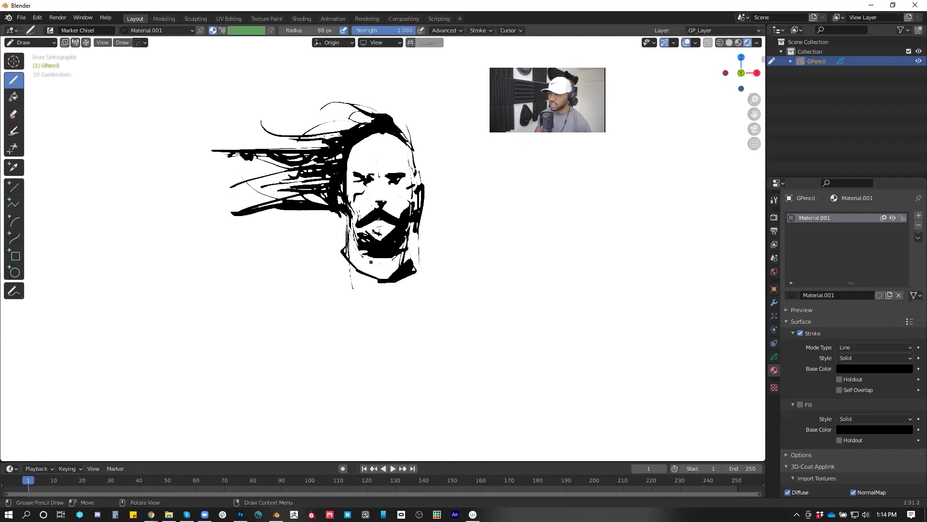
mouse_move(389, 260)
mouse_down()
mouse_move(380, 271)
mouse_move(403, 246)
mouse_move(386, 275)
mouse_up()
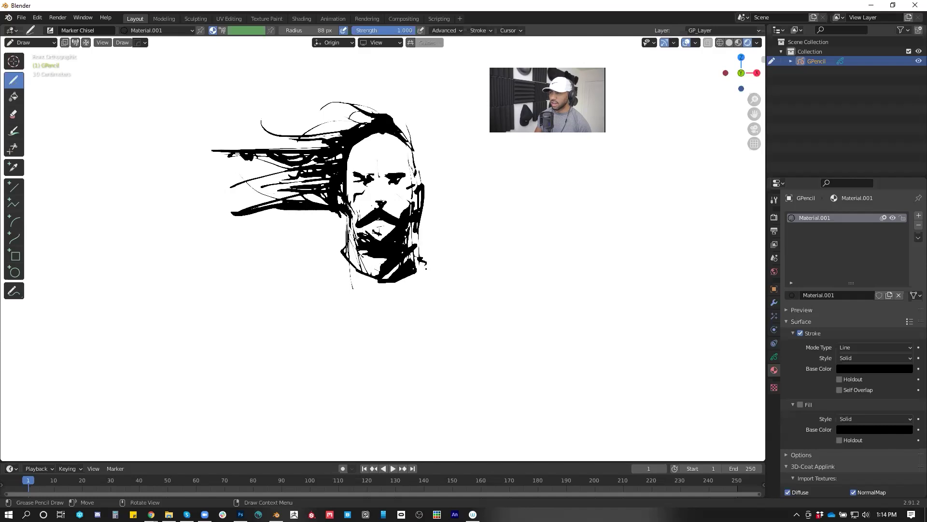
drag(386, 285, 369, 292)
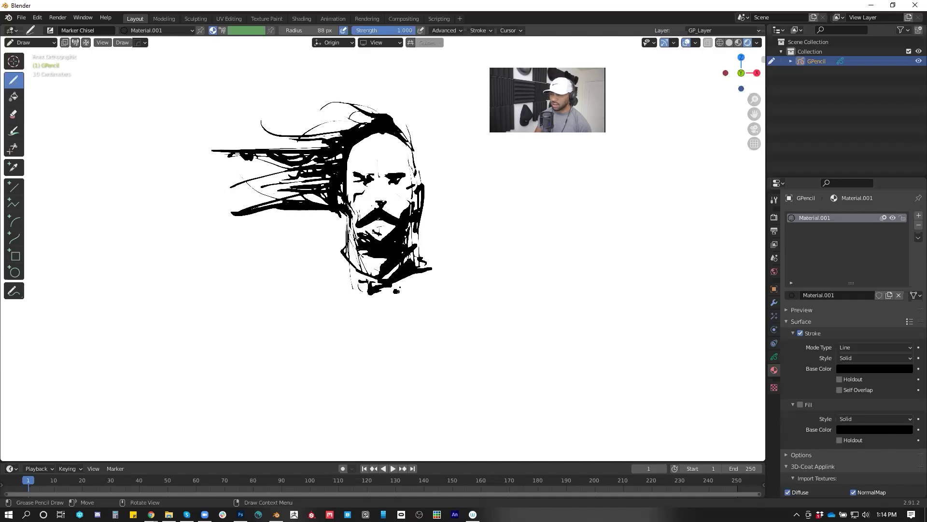
Extend the figure with sloping shoulder lines running down from both sides of the neck
mouse_move(497, 269)
middle_down()
mouse_move(378, 285)
mouse_move(527, 271)
mouse_move(391, 274)
mouse_move(451, 275)
mouse_move(563, 233)
mouse_move(552, 271)
mouse_move(471, 332)
mouse_move(503, 270)
mouse_move(353, 274)
mouse_move(290, 263)
mouse_move(348, 263)
mouse_move(396, 342)
mouse_move(459, 321)
mouse_move(342, 269)
middle_up()
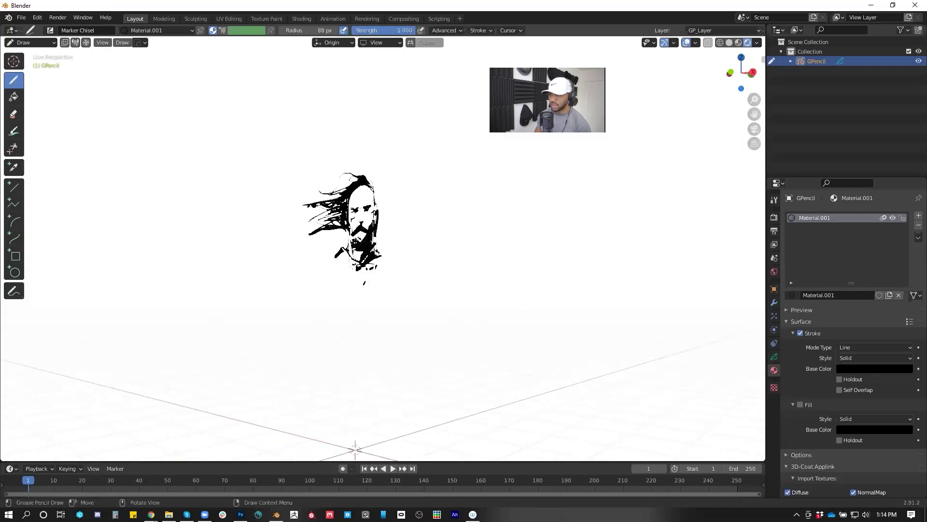
mouse_move(321, 267)
mouse_down()
mouse_move(316, 291)
mouse_move(283, 328)
mouse_up()
mouse_move(426, 286)
middle_down()
mouse_move(573, 292)
mouse_move(441, 289)
mouse_move(485, 277)
mouse_move(530, 281)
mouse_move(429, 275)
mouse_move(470, 276)
mouse_move(461, 279)
middle_up()
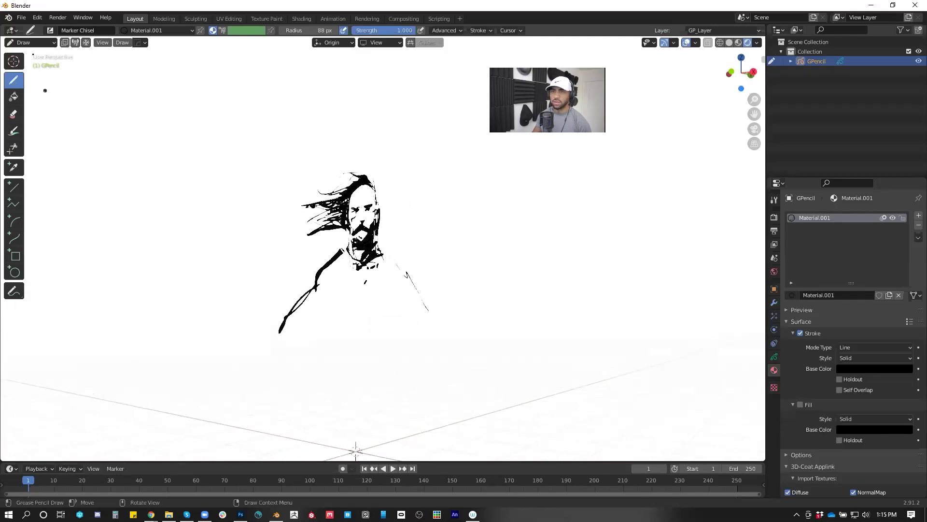
Delete every grease pencil stroke in Edit Mode and return to Draw mode
click(21, 18)
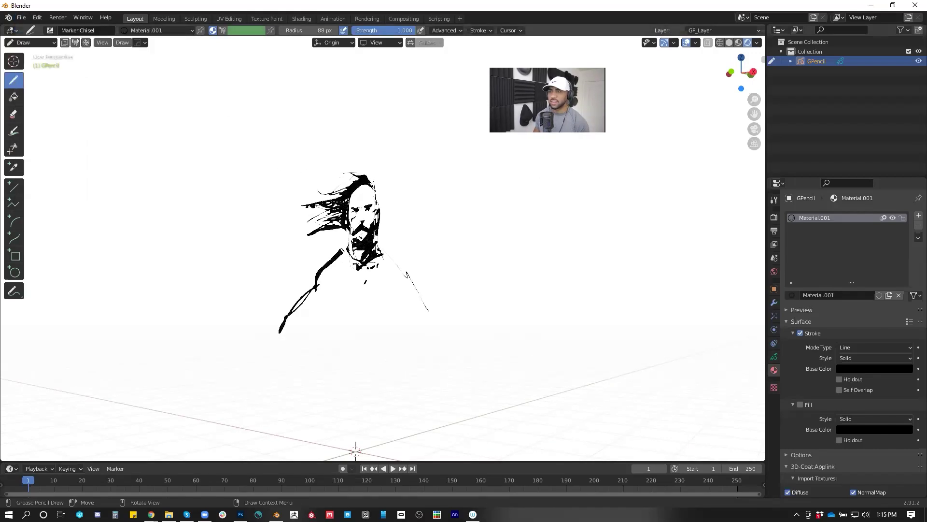
key(Tab)
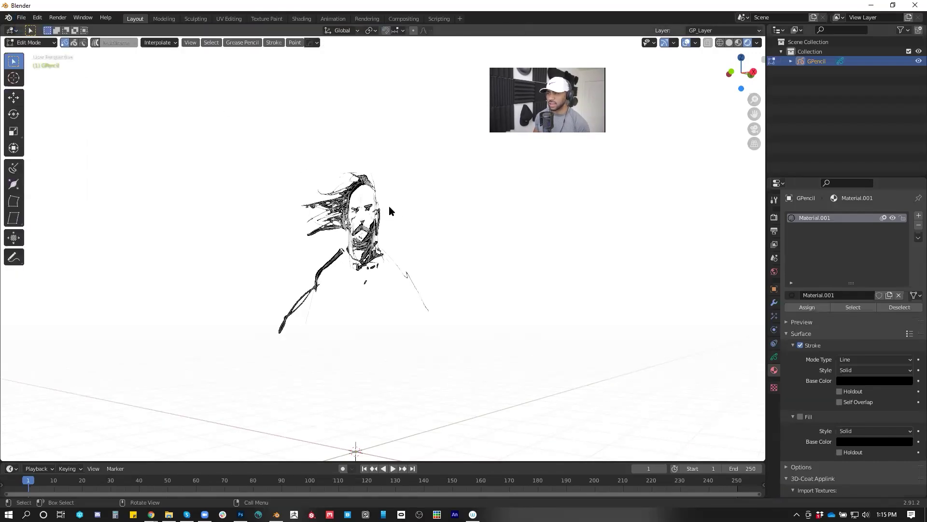
key(a)
key(x)
click(391, 212)
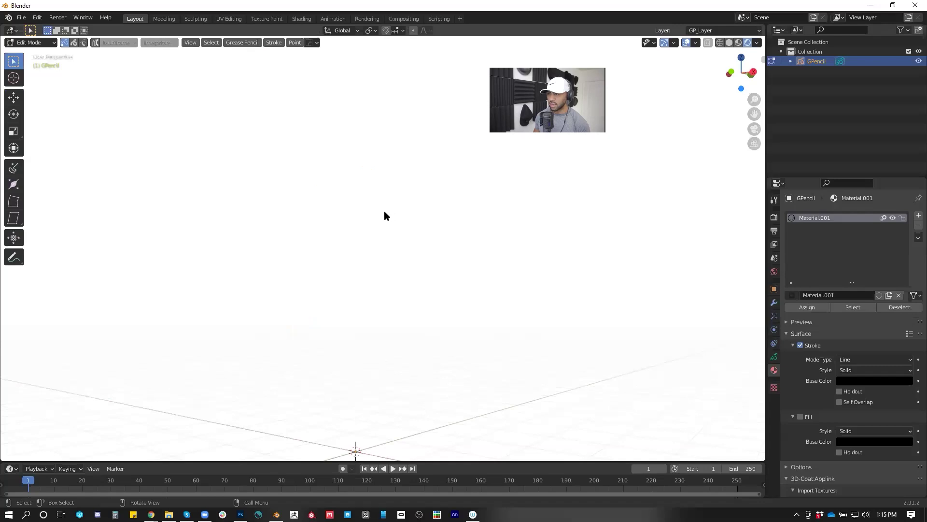
key(Tab)
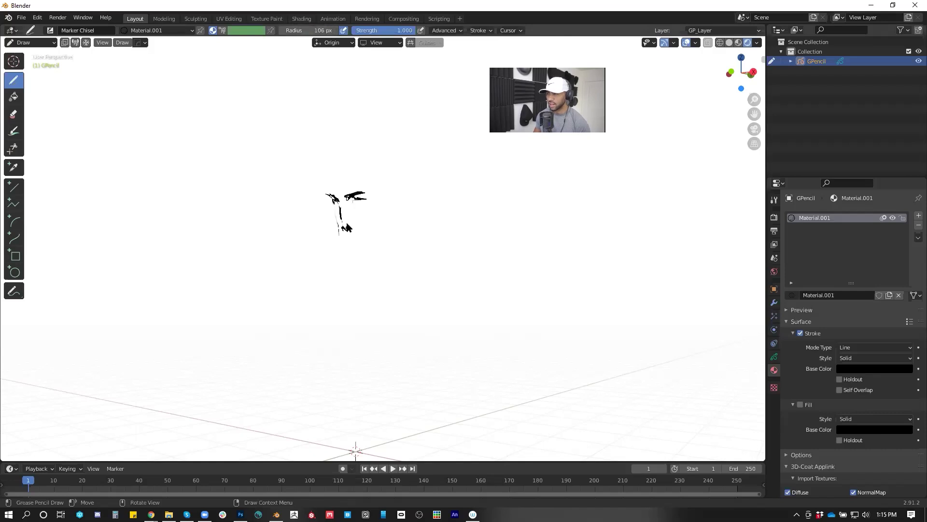
Sketch a new head with a nose, dark pointed beard, ear and tall domed skull outline with hatching at the back
mouse_move(333, 201)
mouse_down()
mouse_move(341, 238)
mouse_move(347, 230)
mouse_up()
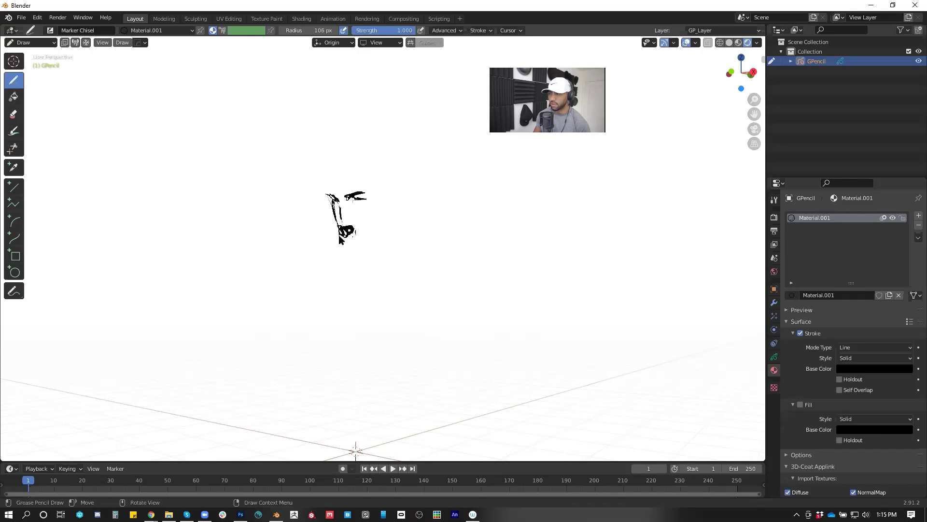
mouse_move(342, 245)
mouse_down()
mouse_move(344, 264)
mouse_move(349, 236)
mouse_move(361, 237)
mouse_up()
mouse_move(360, 234)
middle_down()
mouse_move(473, 243)
mouse_move(405, 253)
mouse_move(457, 245)
mouse_move(391, 240)
middle_up()
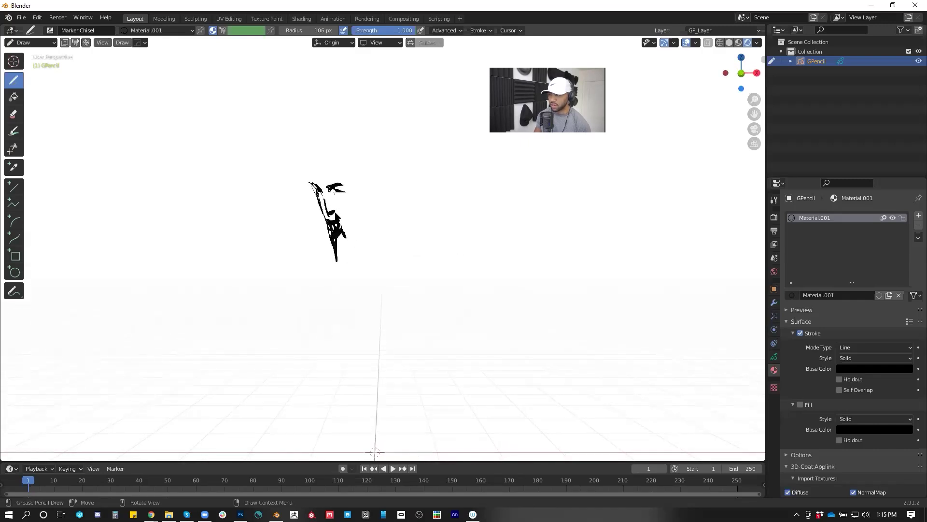
mouse_move(362, 192)
mouse_down()
mouse_move(361, 225)
mouse_move(343, 240)
mouse_move(369, 205)
mouse_up()
mouse_move(313, 181)
mouse_down()
mouse_move(323, 146)
mouse_move(410, 95)
mouse_move(415, 99)
mouse_move(379, 138)
mouse_move(407, 143)
mouse_up()
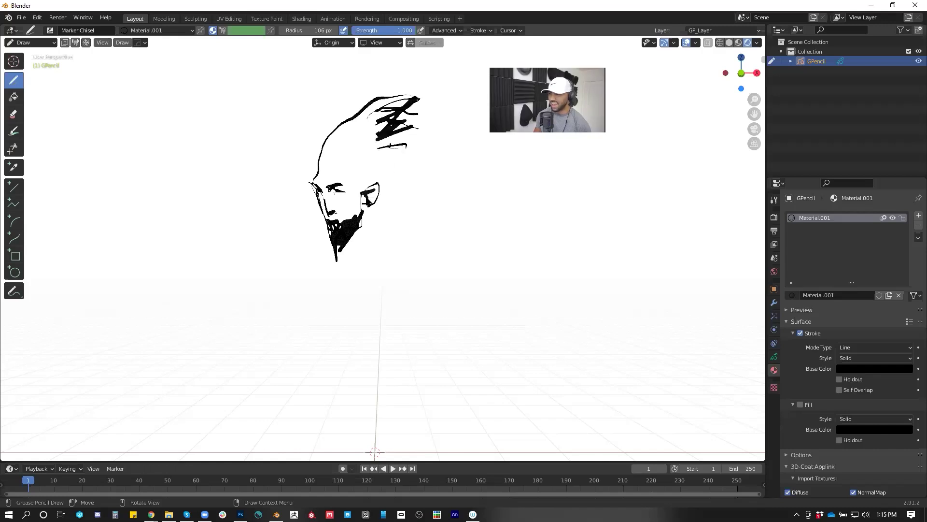
Sketch a head profile seen from the side, with a swept-back hairline, loose hair strands and a long diagonal jaw line
mouse_move(367, 199)
middle_down()
mouse_move(468, 251)
mouse_move(355, 263)
mouse_move(460, 245)
middle_up()
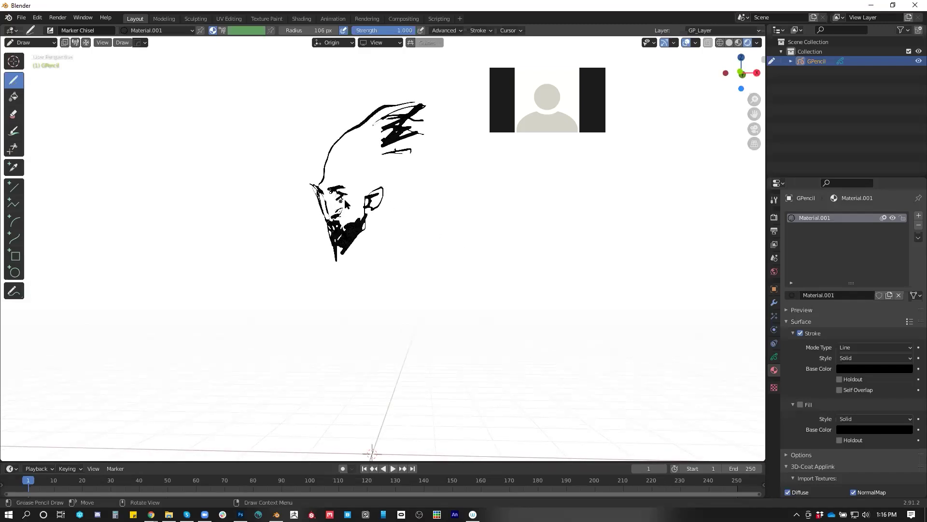
mouse_move(367, 188)
middle_down()
mouse_move(360, 227)
mouse_move(291, 211)
mouse_move(340, 154)
mouse_move(346, 115)
mouse_move(344, 213)
mouse_move(389, 194)
mouse_move(375, 189)
mouse_move(437, 238)
mouse_move(432, 265)
mouse_move(331, 274)
mouse_move(377, 242)
mouse_move(316, 185)
mouse_move(333, 226)
middle_up()
mouse_move(330, 223)
mouse_down()
mouse_move(385, 192)
mouse_move(341, 203)
mouse_move(329, 227)
mouse_up()
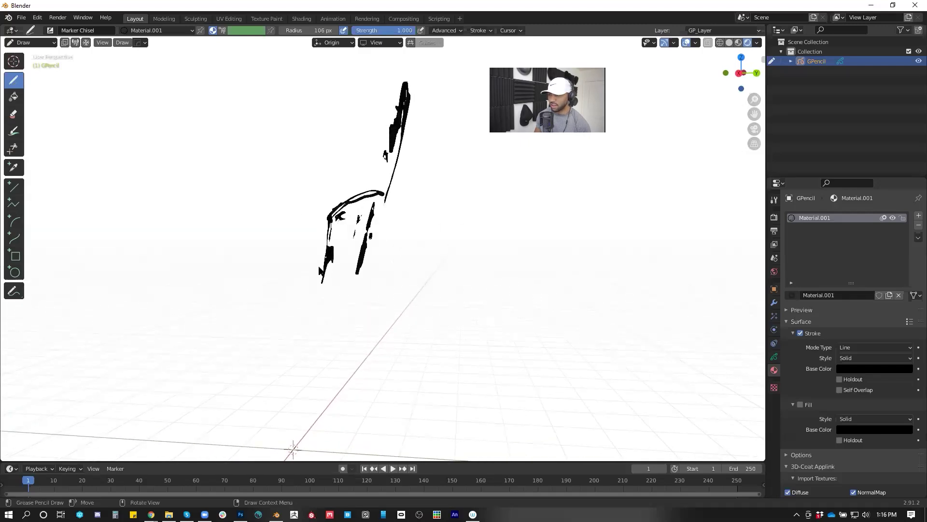
mouse_move(403, 180)
mouse_down()
mouse_move(360, 200)
mouse_move(413, 144)
mouse_up()
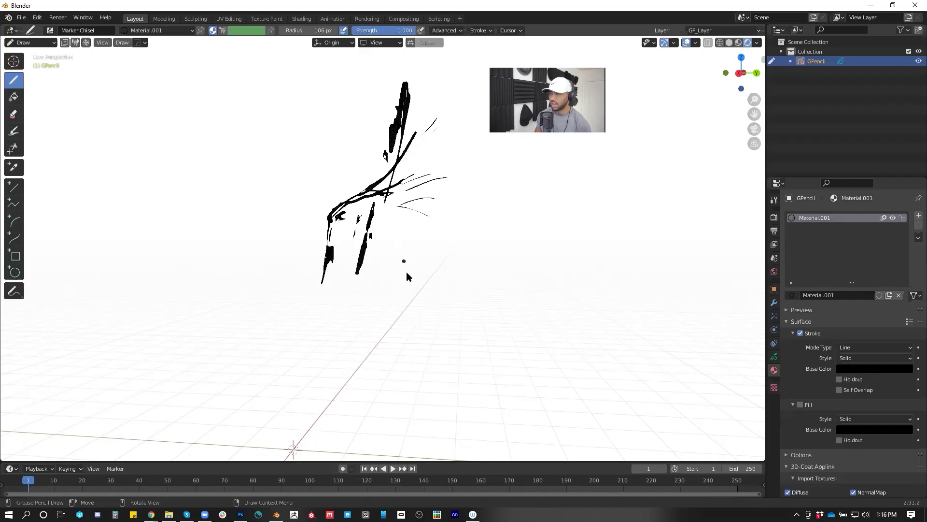
mouse_move(333, 266)
mouse_down()
mouse_move(305, 306)
mouse_move(436, 223)
mouse_up()
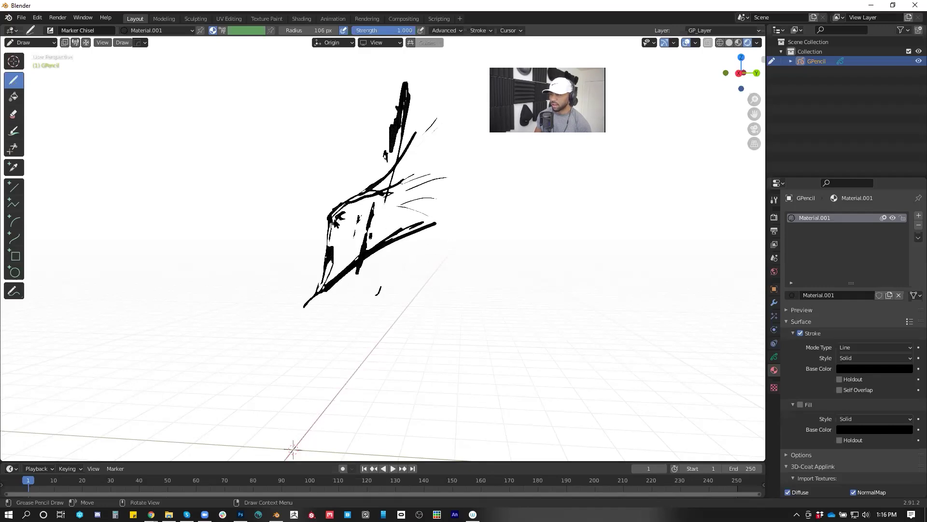
Add the nose, dark moustache and ear to the side profile, and thicken the line sweeping back from the jaw
mouse_move(471, 218)
middle_down()
mouse_move(522, 220)
mouse_move(585, 203)
mouse_move(455, 227)
middle_up()
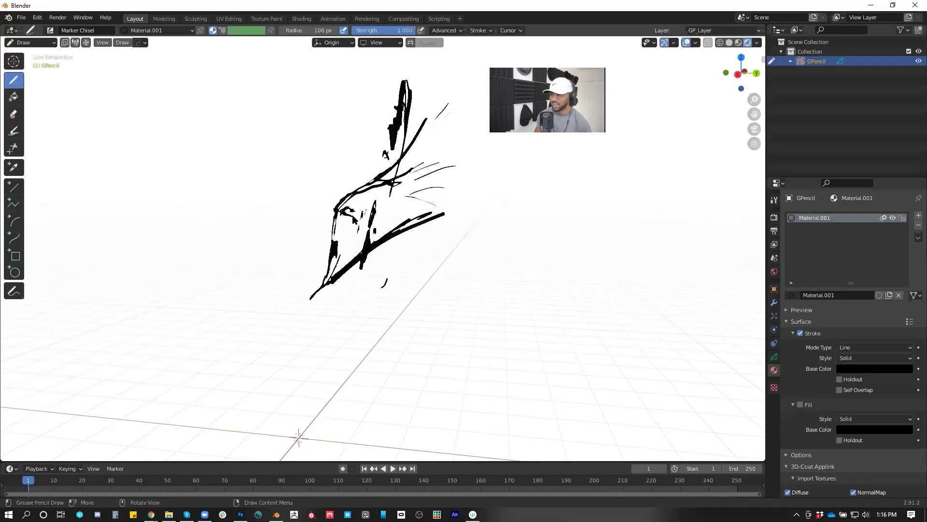
mouse_move(345, 222)
mouse_down()
mouse_move(357, 220)
mouse_move(322, 239)
mouse_up()
key(ctrl+z)
drag(329, 238, 328, 276)
drag(406, 227, 444, 211)
mouse_move(374, 228)
mouse_down()
mouse_move(394, 217)
mouse_move(384, 241)
mouse_up()
Draw long hair strands sweeping up and back from the crown, with thinner curved strands behind the ear
drag(369, 188, 423, 77)
drag(411, 126, 456, 89)
drag(415, 156, 476, 97)
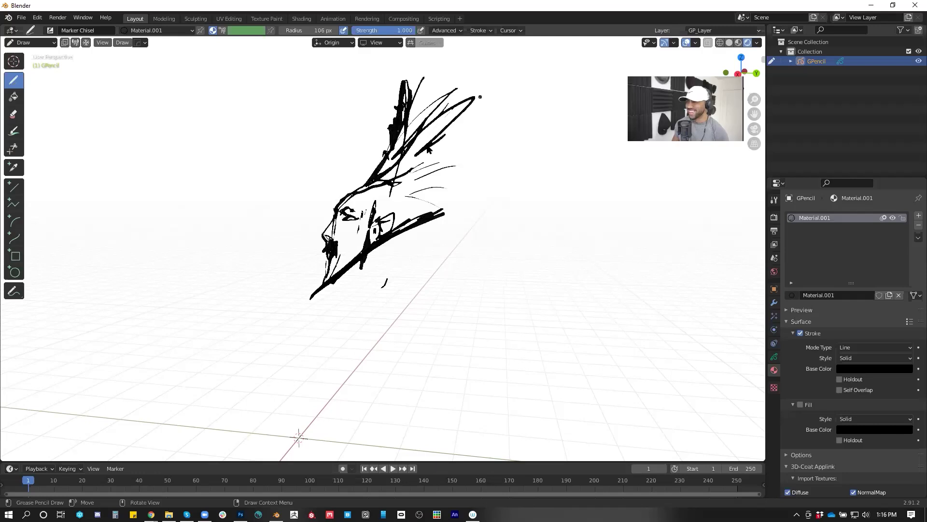
drag(440, 141, 540, 112)
mouse_move(420, 166)
mouse_down()
mouse_move(531, 139)
mouse_move(504, 170)
mouse_up()
mouse_move(406, 219)
mouse_down()
mouse_move(491, 232)
mouse_move(472, 248)
mouse_move(433, 237)
mouse_up()
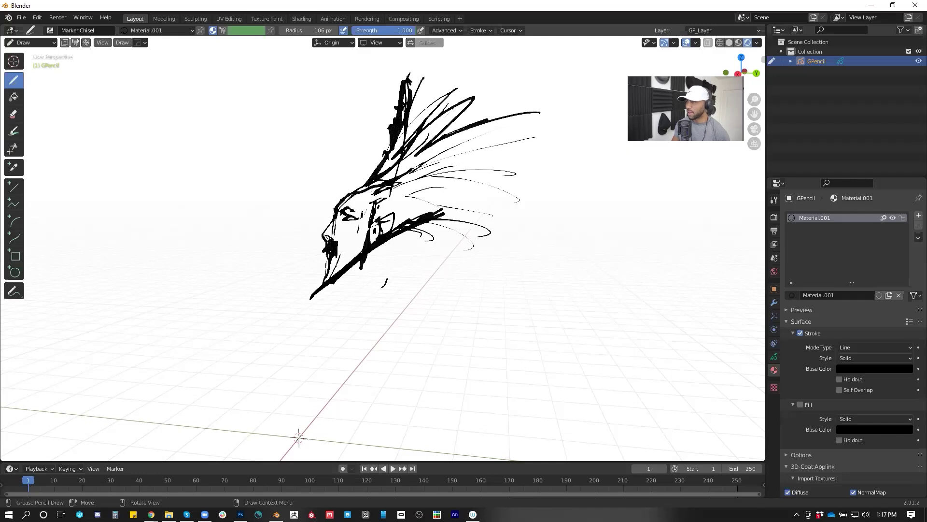
Add short spiky strands at the peak of the hair and along the forehead hairline
mouse_move(408, 89)
mouse_down()
mouse_move(416, 60)
mouse_move(451, 60)
mouse_up()
drag(419, 108, 480, 86)
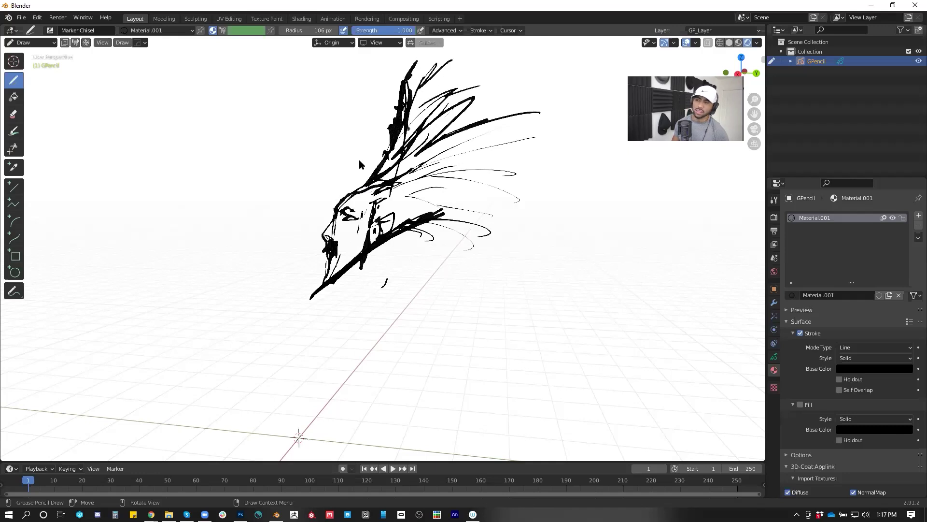
drag(370, 172, 352, 194)
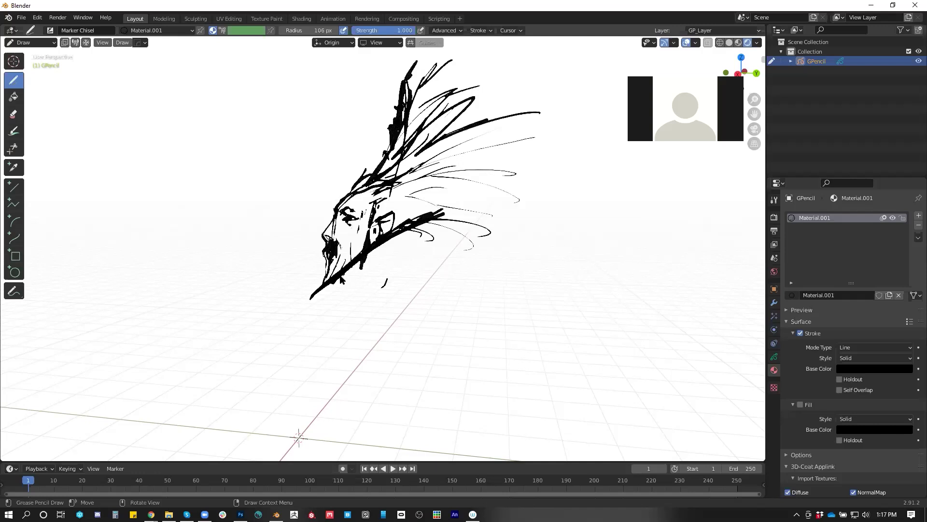
Draw fine strands under the jaw and behind the head, and undo the long line outlining the back
drag(341, 279, 398, 292)
mouse_move(430, 196)
mouse_down()
mouse_move(544, 227)
mouse_move(399, 333)
mouse_up()
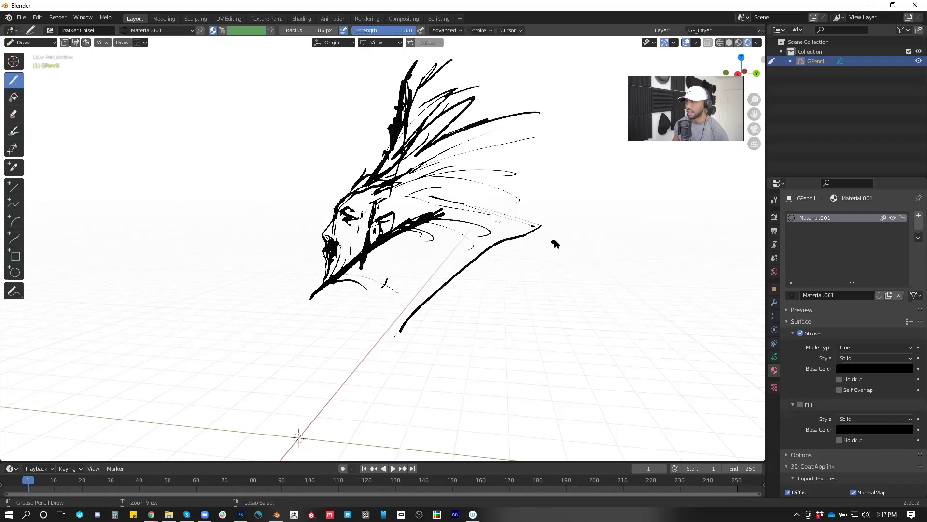
key(ctrl+z)
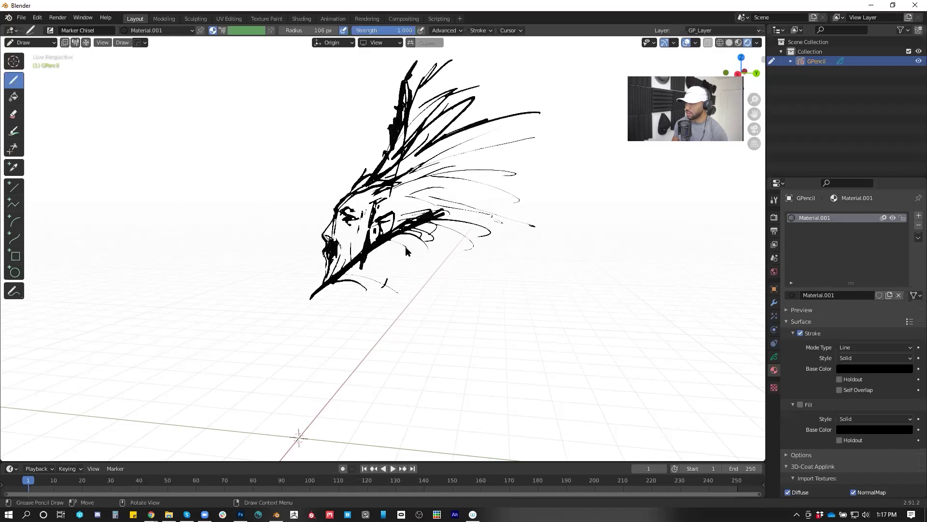
Add wispy strands hanging from the beard and extend the hair backward with long curved strands
drag(357, 264, 337, 332)
drag(331, 284, 323, 319)
drag(327, 287, 287, 357)
key(ctrl+z)
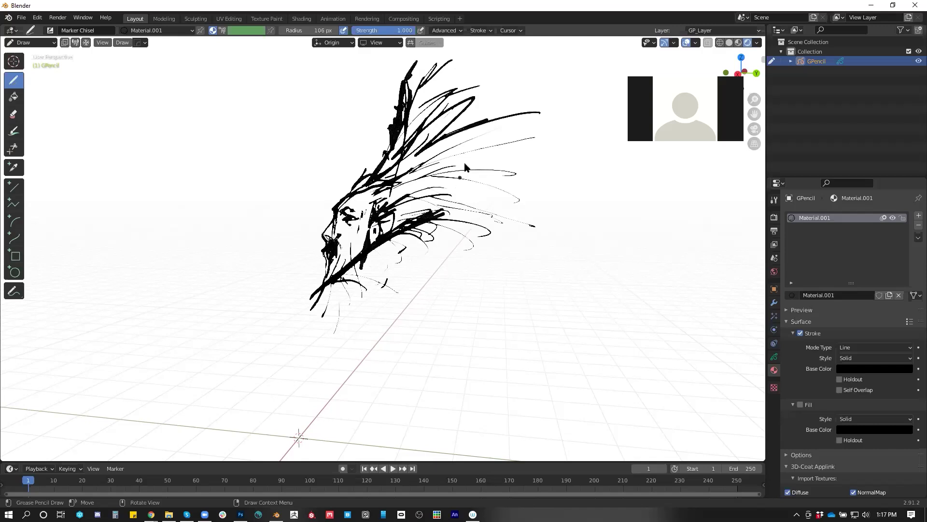
mouse_move(419, 172)
mouse_down()
mouse_move(528, 145)
mouse_move(504, 168)
mouse_up()
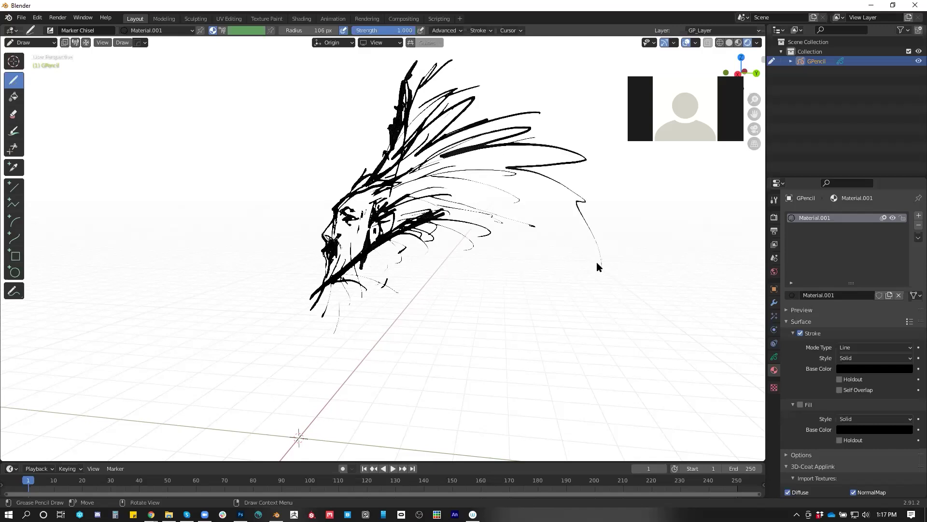
drag(601, 266, 590, 262)
From a top-down view, set the brush radius to 119 px and sketch a small head with brow, jaw and ears beside the hair strokes
mouse_move(495, 208)
middle_down()
mouse_move(570, 215)
mouse_move(390, 228)
mouse_move(441, 207)
mouse_move(431, 213)
mouse_move(534, 215)
mouse_move(599, 173)
mouse_move(604, 286)
mouse_move(456, 313)
mouse_move(344, 349)
mouse_move(337, 363)
mouse_move(400, 313)
mouse_move(478, 406)
mouse_move(433, 301)
mouse_move(485, 290)
mouse_move(531, 314)
mouse_move(519, 303)
middle_up()
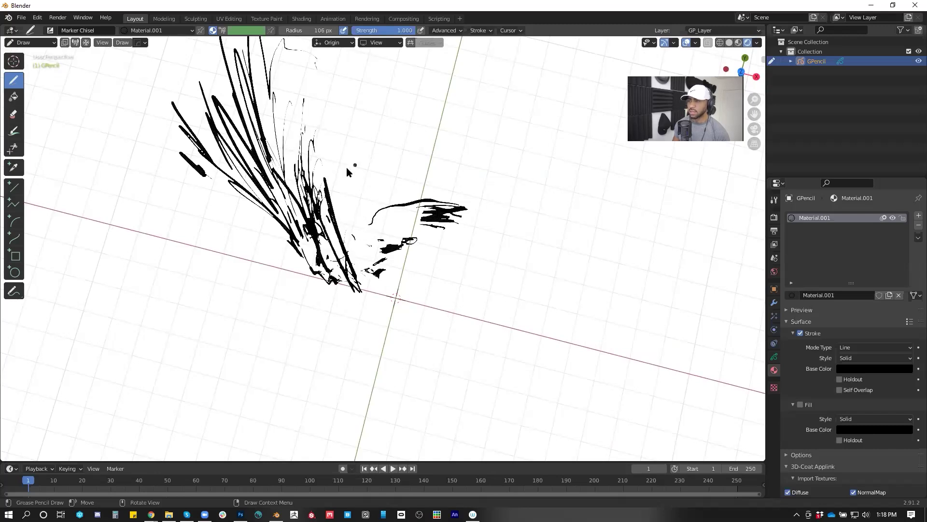
drag(339, 160, 330, 123)
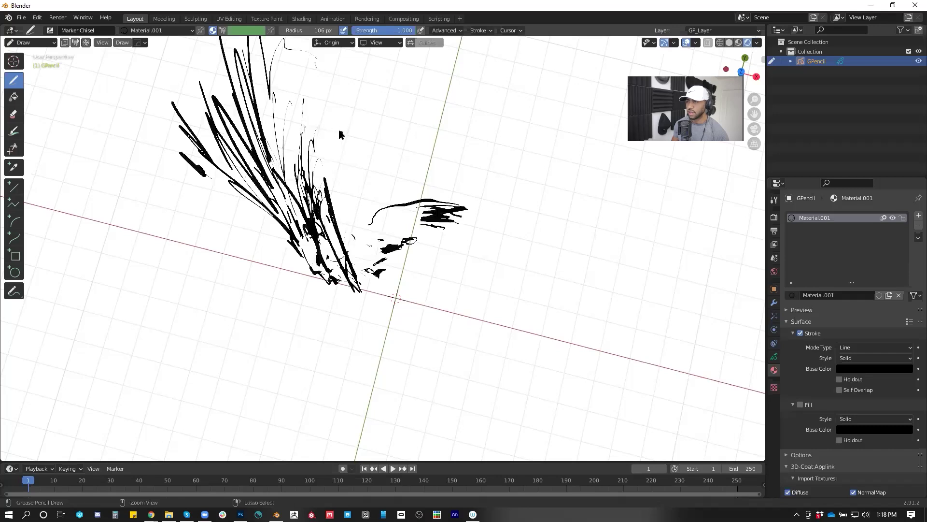
drag(302, 30, 314, 30)
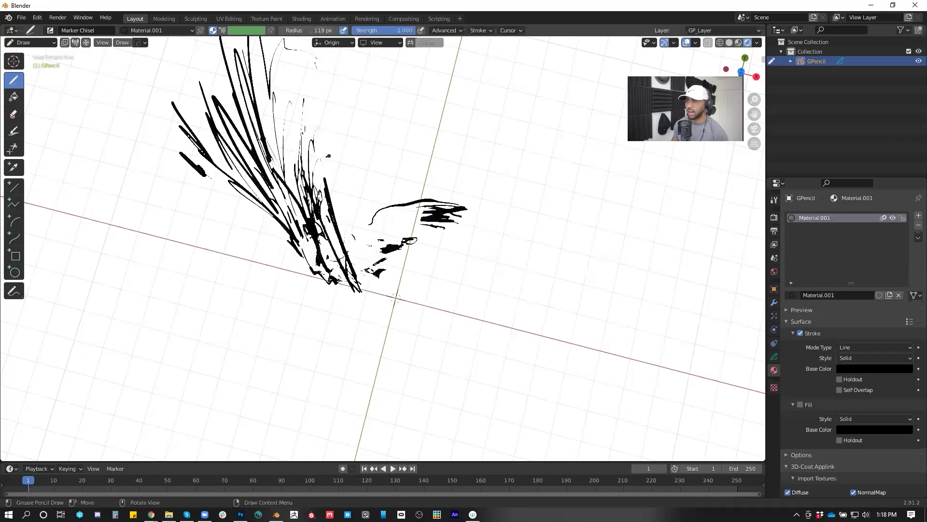
mouse_move(331, 192)
mouse_down()
mouse_move(336, 140)
mouse_move(356, 136)
mouse_move(363, 171)
mouse_move(344, 164)
mouse_up()
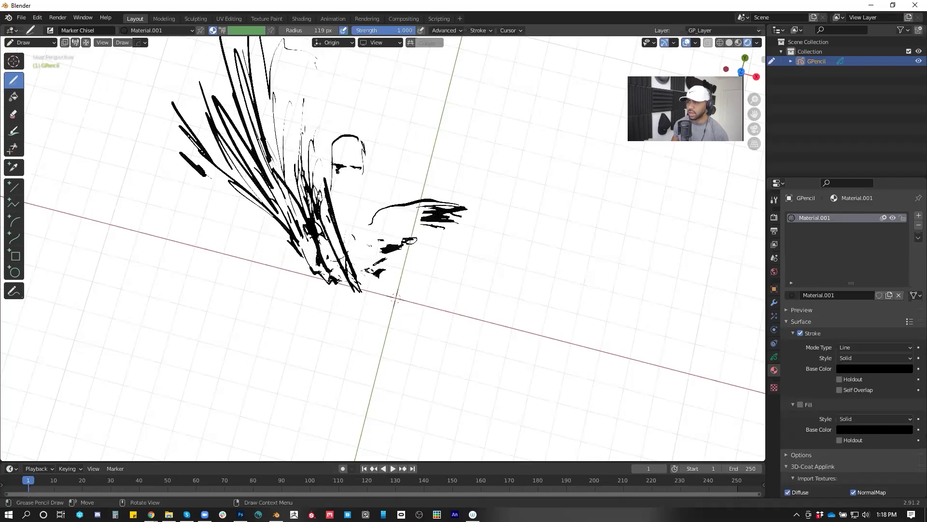
mouse_move(334, 178)
mouse_down()
mouse_move(333, 188)
mouse_move(357, 199)
mouse_up()
drag(360, 171, 362, 173)
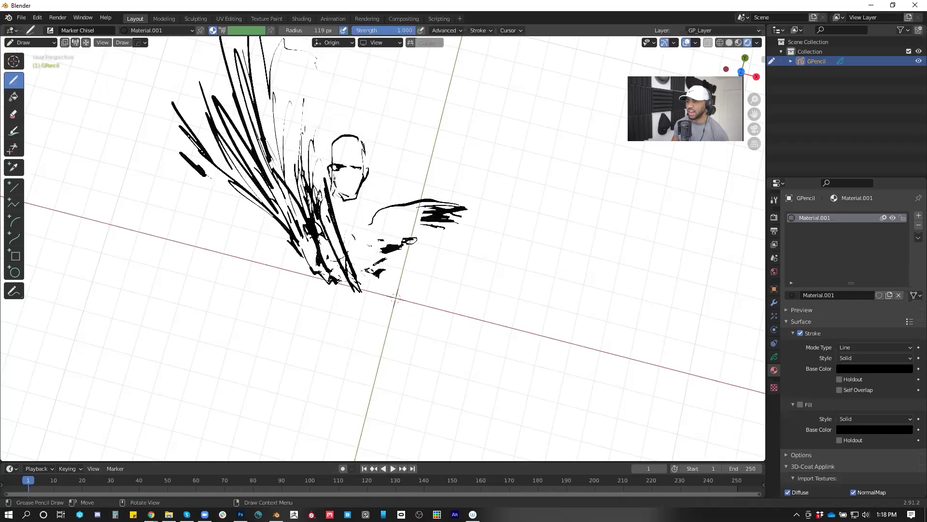
Sketch the small figure's neck, shade under the jaw, and draw thin lines for the shoulder and upper arm
drag(359, 218, 344, 249)
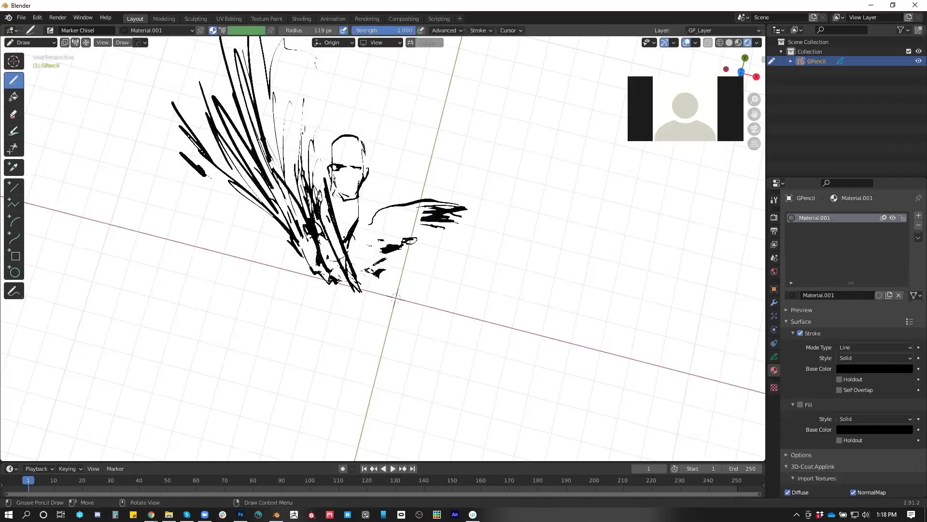
mouse_move(357, 197)
mouse_down()
mouse_move(340, 200)
mouse_move(352, 209)
mouse_up()
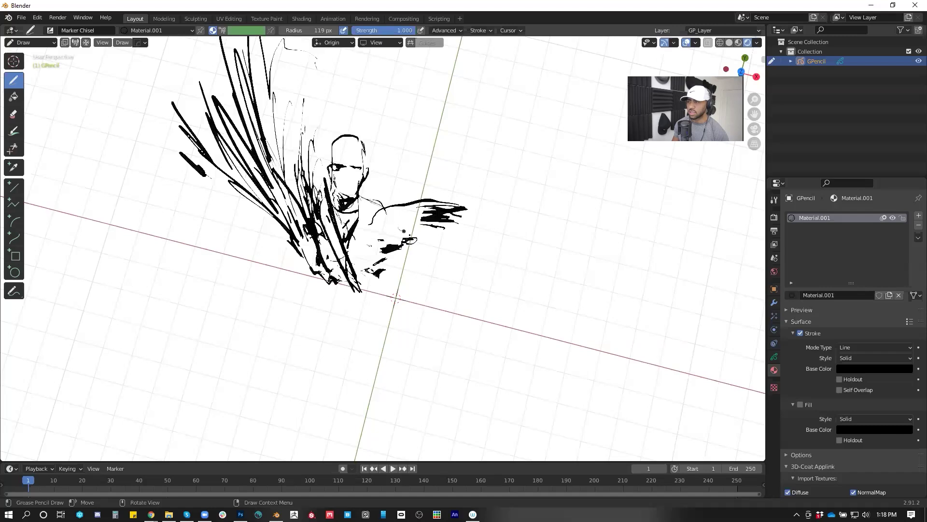
drag(385, 240, 411, 233)
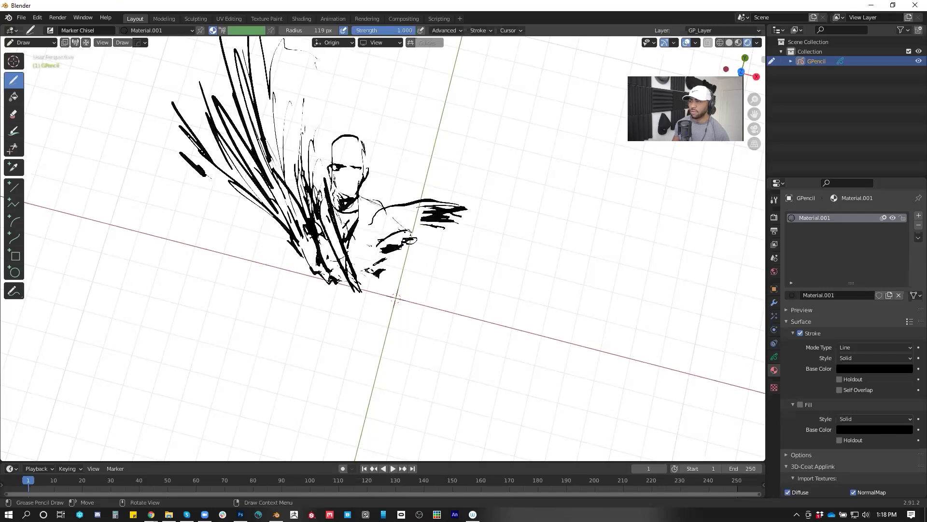
drag(425, 265, 449, 296)
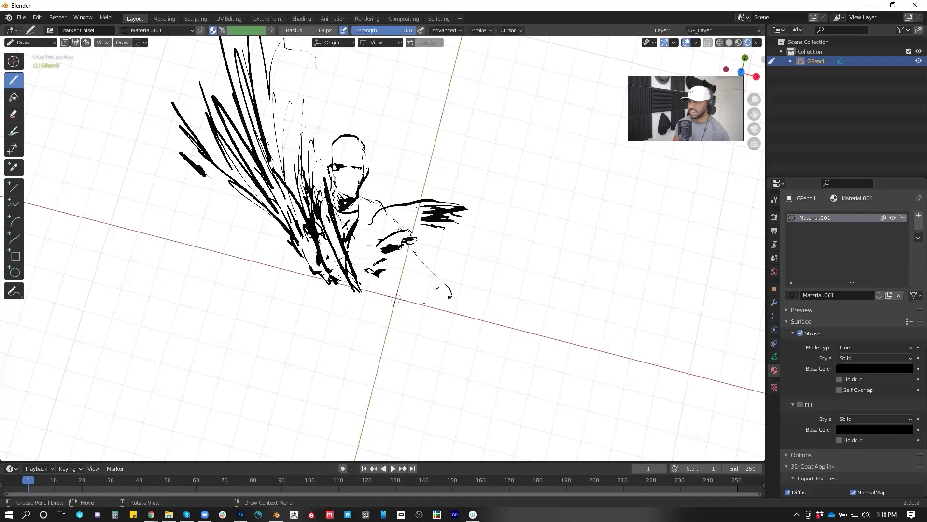
Hatch a tapered arm beside the long hair strokes with dense diagonal lines and loose strands at its end
drag(295, 212, 233, 308)
drag(271, 236, 240, 291)
mouse_move(299, 250)
mouse_down()
mouse_move(260, 292)
mouse_move(270, 253)
mouse_move(268, 239)
mouse_move(257, 245)
mouse_move(242, 273)
mouse_move(249, 324)
mouse_move(240, 339)
mouse_up()
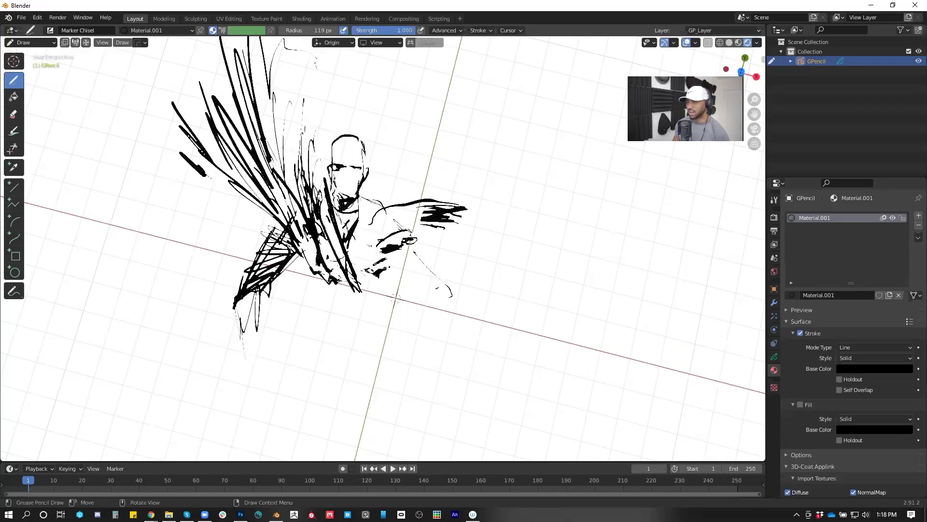
Draw the outstretched forearm with a hand and fingers, and add a heavy collar line from shoulder to chest
mouse_move(393, 263)
mouse_down()
mouse_move(425, 296)
mouse_move(454, 288)
mouse_move(498, 304)
mouse_up()
mouse_move(424, 303)
mouse_down()
mouse_move(513, 302)
mouse_move(512, 322)
mouse_up()
mouse_move(508, 308)
mouse_down()
mouse_move(523, 298)
mouse_move(535, 306)
mouse_move(513, 300)
mouse_up()
mouse_move(510, 300)
mouse_down()
mouse_move(527, 295)
mouse_move(515, 301)
mouse_up()
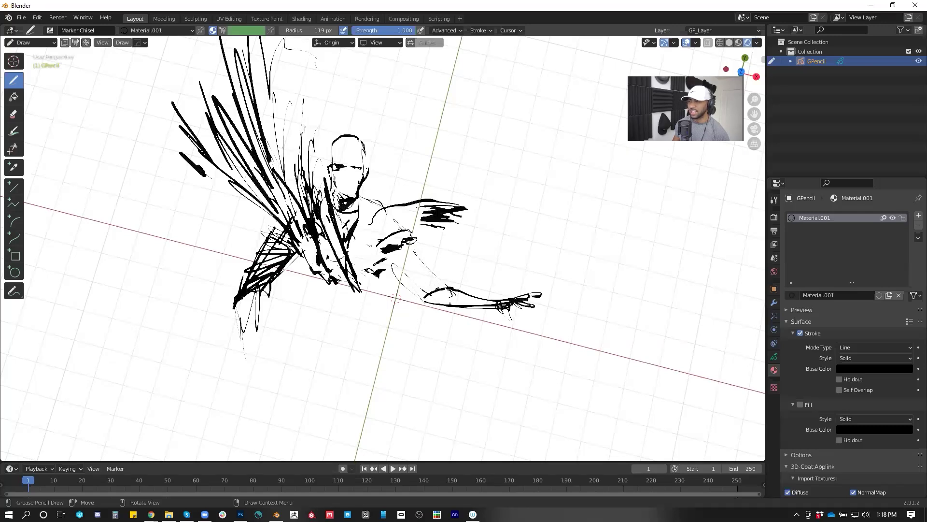
mouse_move(366, 196)
mouse_down()
mouse_move(383, 203)
mouse_move(352, 249)
mouse_up()
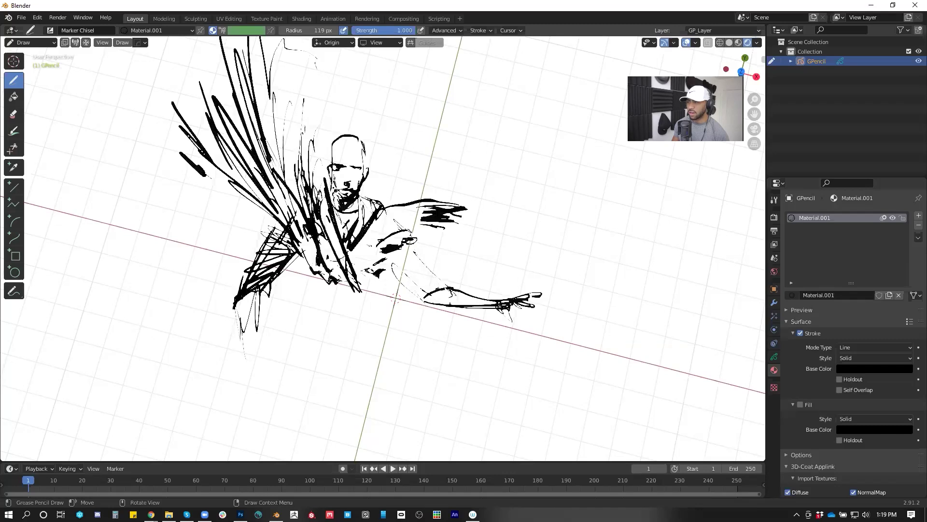
Draw spiky, upswept hair around the small figure's head, with loose strands along the forehead and sides
drag(364, 178, 361, 140)
drag(330, 135, 367, 84)
drag(350, 121, 379, 102)
drag(370, 155, 374, 120)
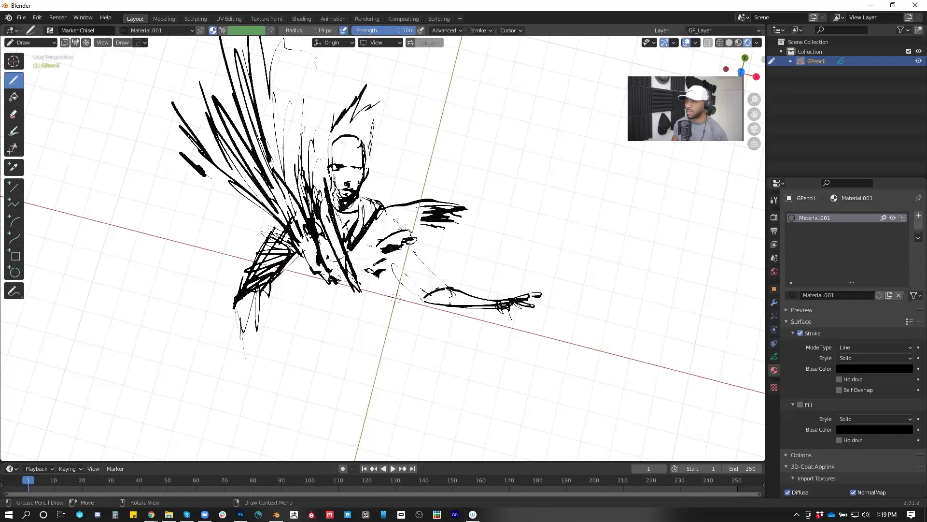
mouse_move(344, 151)
mouse_down()
mouse_move(362, 148)
mouse_move(343, 143)
mouse_move(380, 104)
mouse_move(372, 145)
mouse_move(385, 146)
mouse_move(397, 105)
mouse_up()
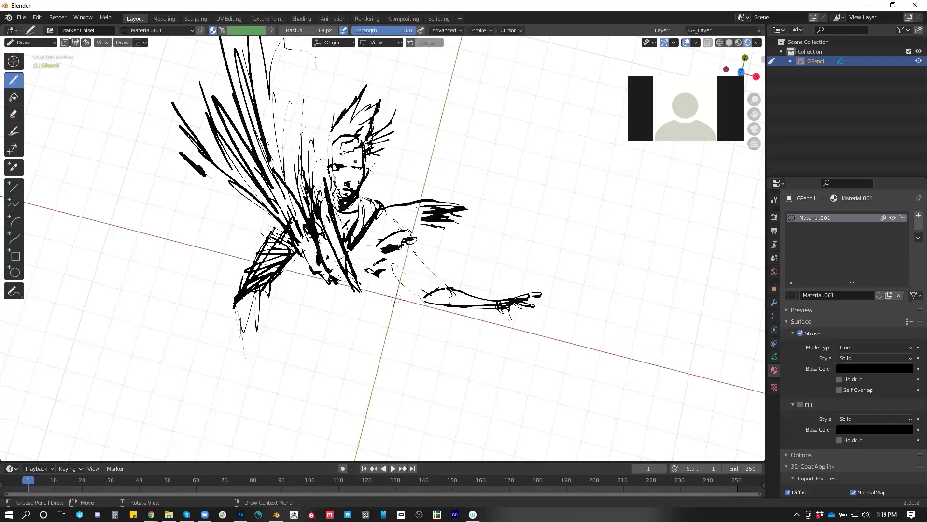
drag(330, 147, 328, 114)
drag(317, 170, 336, 155)
drag(341, 74, 319, 162)
Add feathery strokes along the top of the outstretched arm's shoulder and darken the base of the neck
mouse_move(386, 290)
middle_down()
mouse_move(373, 203)
mouse_move(428, 189)
mouse_move(302, 325)
mouse_move(389, 296)
mouse_move(462, 175)
mouse_move(410, 155)
mouse_move(392, 166)
middle_up()
mouse_move(179, 215)
middle_down()
mouse_move(147, 220)
mouse_move(131, 191)
mouse_move(128, 219)
mouse_move(416, 183)
middle_up()
mouse_move(336, 162)
middle_down()
mouse_move(304, 283)
mouse_move(297, 264)
mouse_move(296, 296)
mouse_move(325, 288)
mouse_move(455, 194)
mouse_move(395, 165)
mouse_move(321, 165)
mouse_move(405, 162)
mouse_move(410, 151)
mouse_move(443, 276)
mouse_move(360, 313)
mouse_move(386, 310)
middle_up()
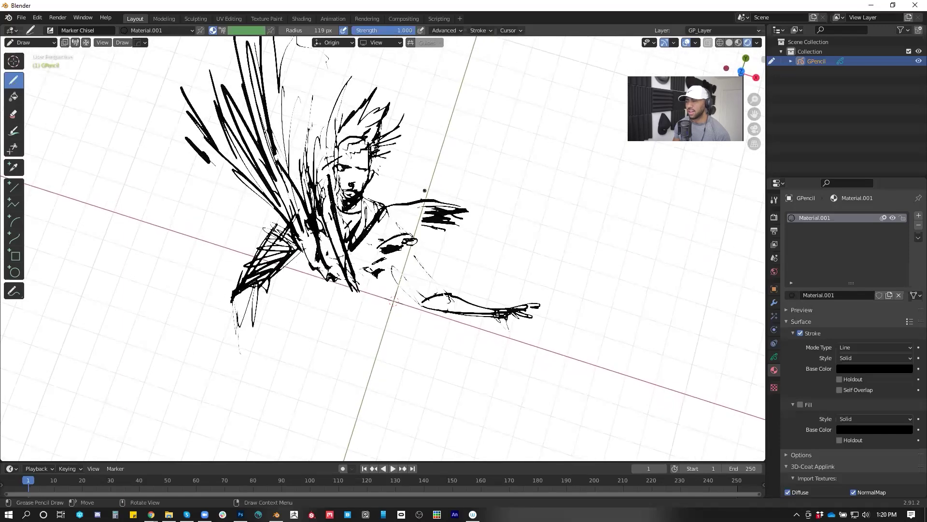
drag(396, 203, 437, 193)
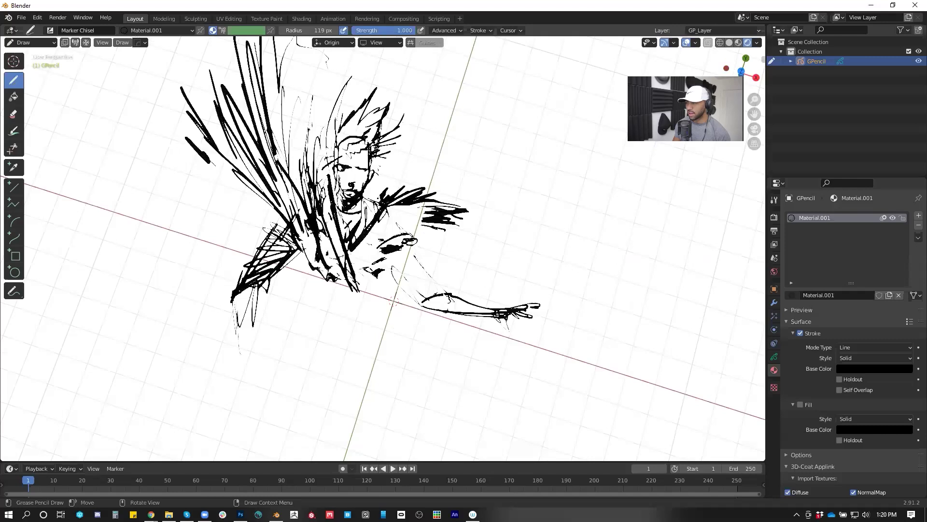
drag(380, 190, 369, 197)
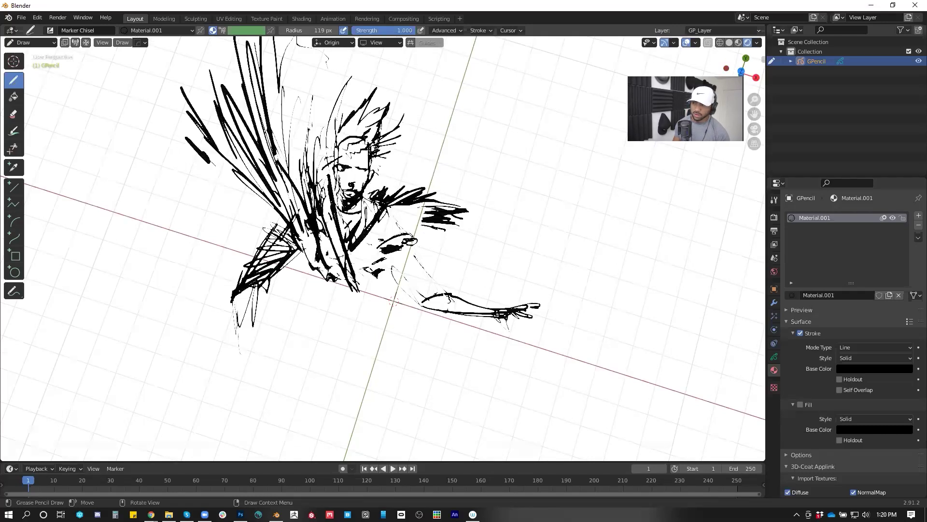
Outline the torso side, far shoulder and waist, and wrap the upper arm with curved bands down to the elbow
drag(380, 255, 356, 295)
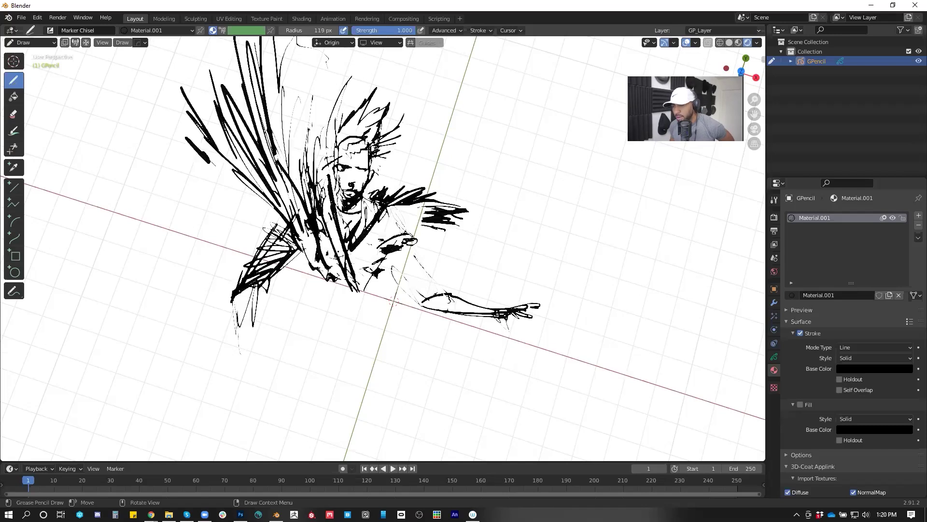
drag(291, 213, 268, 232)
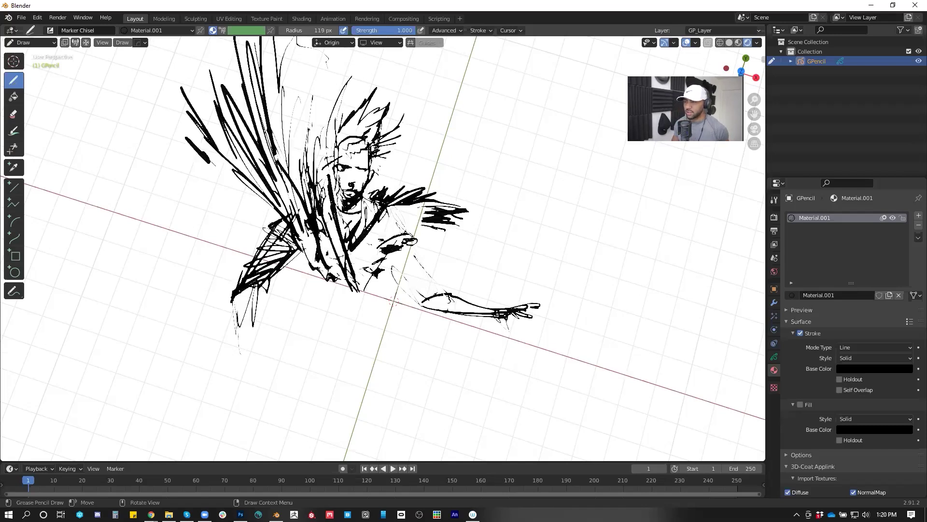
mouse_move(307, 277)
mouse_down()
mouse_move(360, 289)
mouse_move(296, 284)
mouse_move(293, 292)
mouse_up()
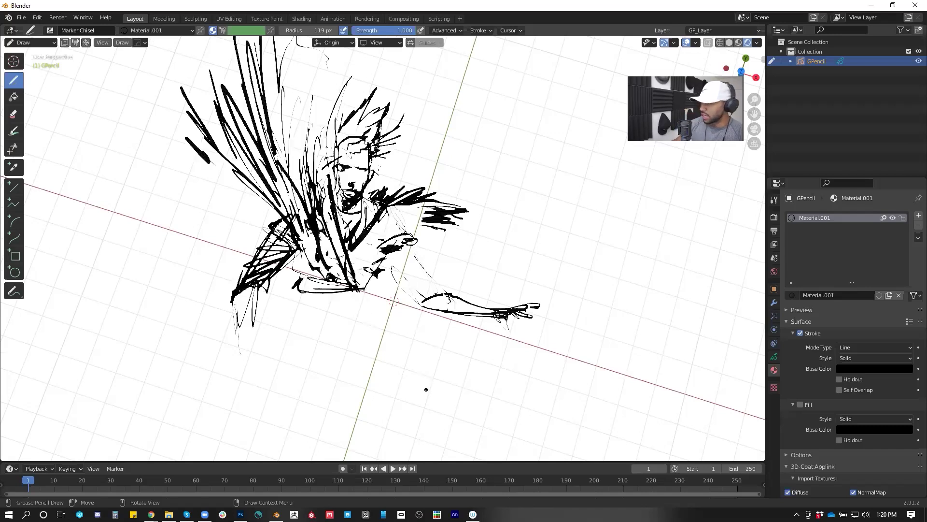
mouse_move(408, 249)
mouse_down()
mouse_move(392, 268)
mouse_move(418, 287)
mouse_up()
mouse_move(437, 288)
mouse_down()
mouse_move(425, 292)
mouse_move(428, 312)
mouse_move(406, 305)
mouse_up()
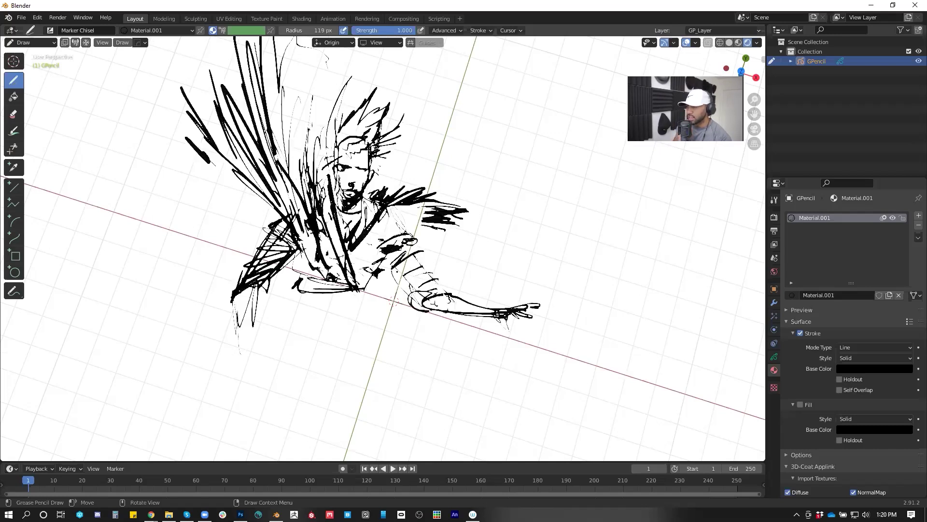
Thicken the waist folds and darken the strokes beneath the shoulder and on the inner upper arm
mouse_move(388, 260)
mouse_down()
mouse_move(383, 285)
mouse_move(319, 306)
mouse_move(360, 295)
mouse_up()
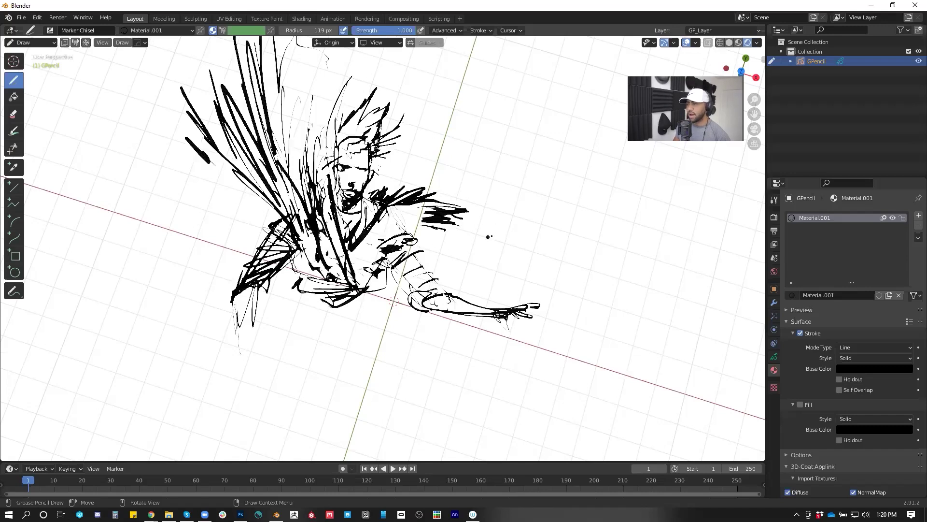
mouse_move(403, 231)
mouse_down()
mouse_move(437, 226)
mouse_move(409, 238)
mouse_up()
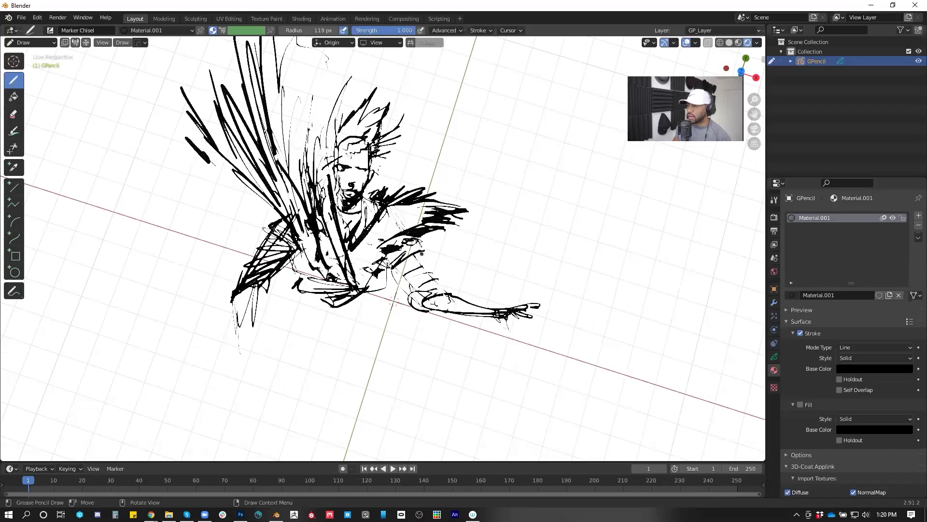
mouse_move(425, 251)
mouse_down()
mouse_move(384, 277)
mouse_move(400, 279)
mouse_up()
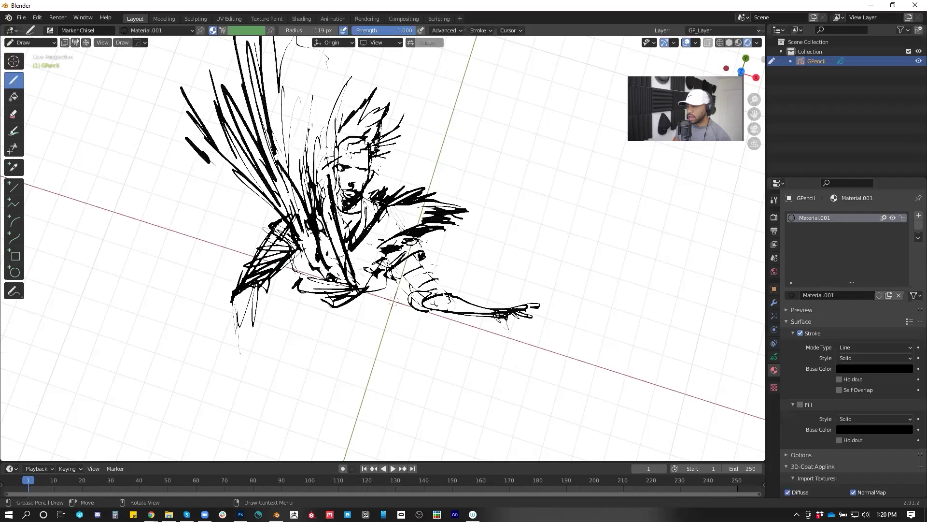
Add accents to the hatched arm and chest, and draw two long thigh lines down from the waist
drag(289, 259, 304, 250)
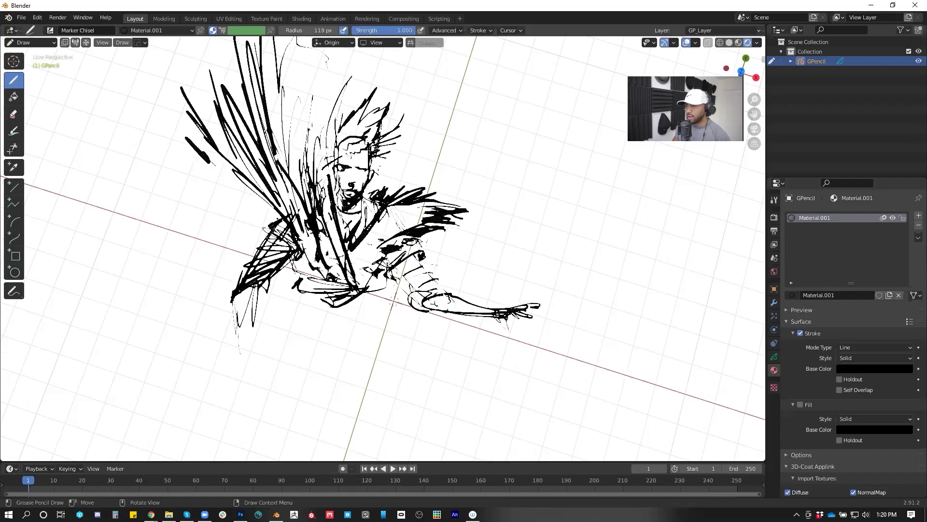
drag(264, 228, 263, 246)
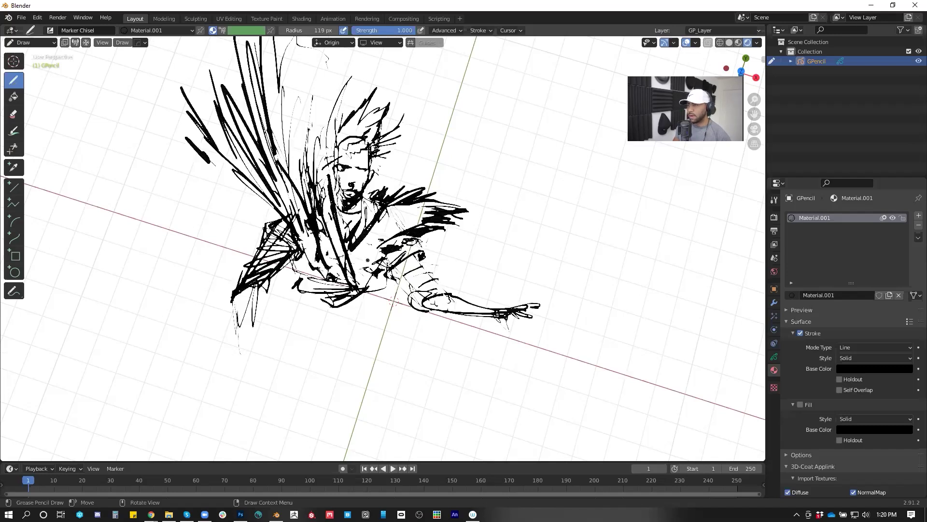
drag(358, 251, 377, 244)
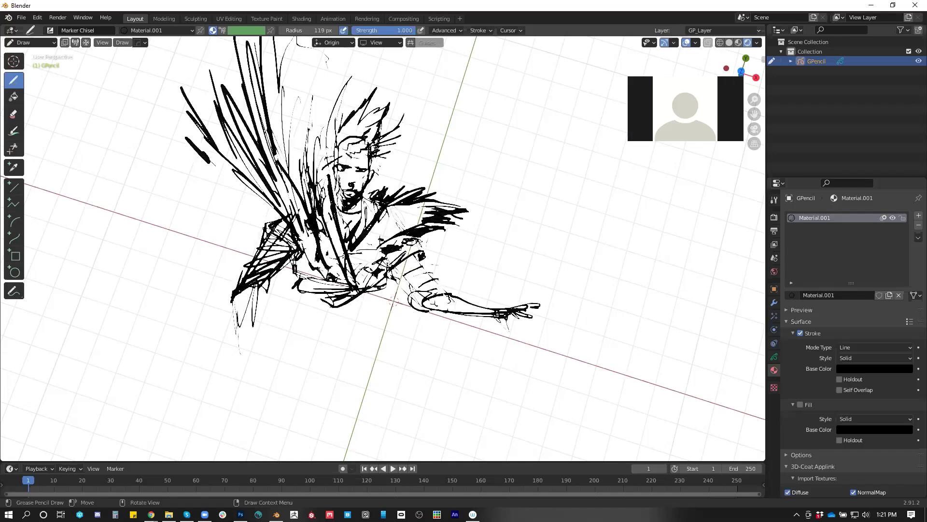
mouse_move(332, 290)
mouse_down()
mouse_move(300, 295)
mouse_move(284, 357)
mouse_up()
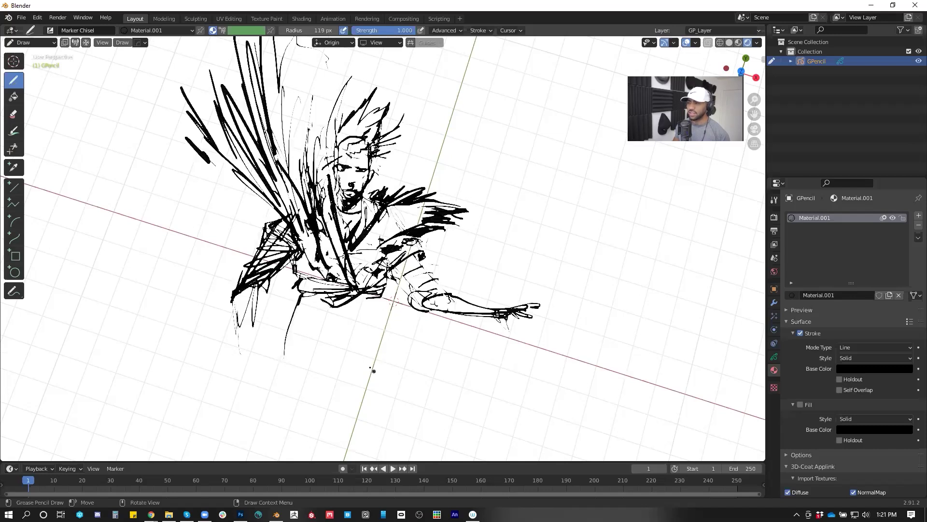
drag(389, 363, 376, 290)
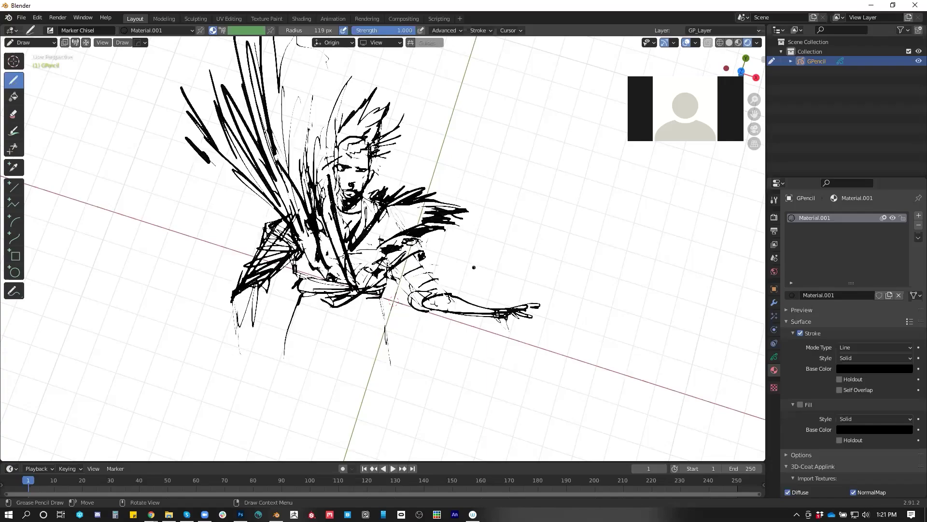
From the side view of the large bearded head, darken the moustache and draw the neck and curved shoulder lines
mouse_move(474, 267)
middle_down()
mouse_move(411, 175)
mouse_move(479, 233)
mouse_move(501, 201)
mouse_move(525, 196)
mouse_move(496, 213)
mouse_move(523, 209)
mouse_move(515, 226)
mouse_move(486, 234)
middle_up()
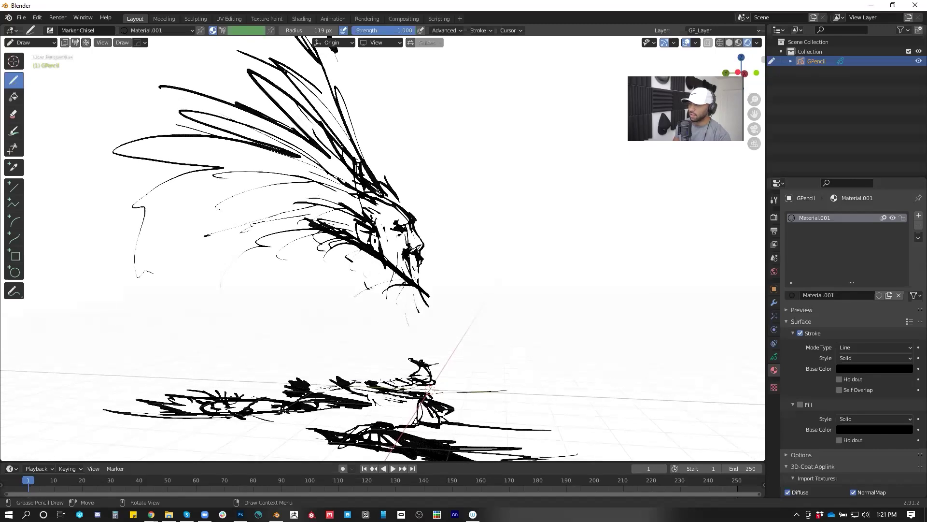
drag(403, 258, 401, 279)
mouse_move(347, 245)
mouse_down()
mouse_move(338, 333)
mouse_move(369, 295)
mouse_move(394, 309)
mouse_up()
drag(397, 277, 399, 312)
drag(399, 288, 402, 320)
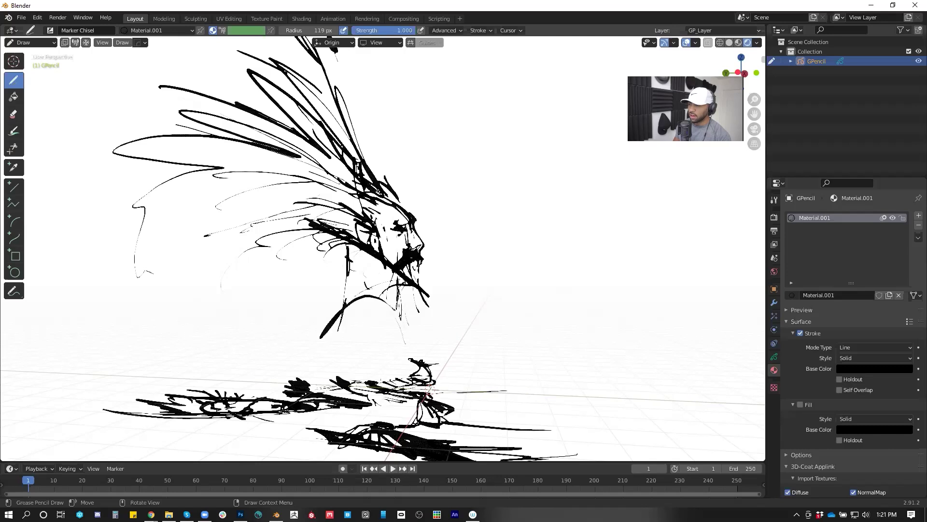
mouse_move(404, 286)
mouse_down()
mouse_move(395, 309)
mouse_move(402, 322)
mouse_move(350, 315)
mouse_move(330, 342)
mouse_up()
drag(347, 272, 339, 311)
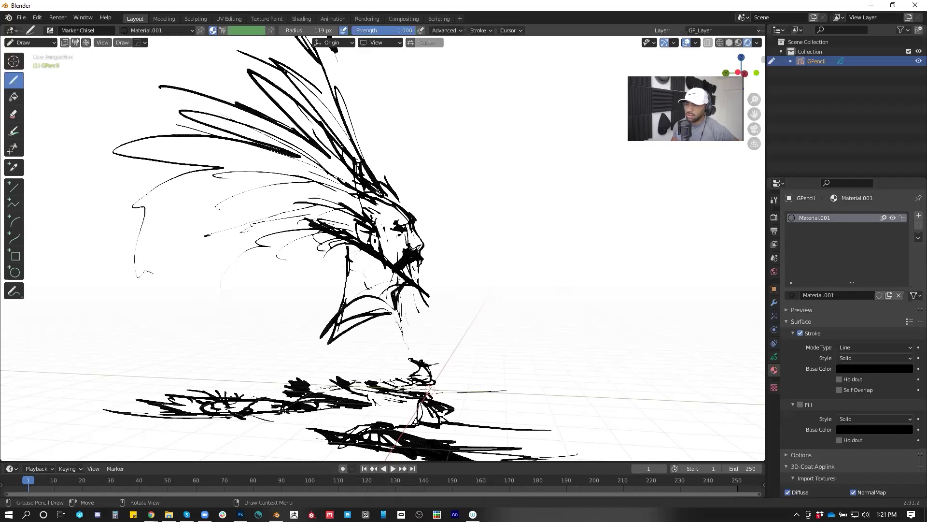
Draw a fan of short, thick strands behind the neck and small strands below the ear along the jaw
mouse_move(346, 240)
mouse_down()
mouse_move(341, 256)
mouse_move(295, 289)
mouse_move(307, 285)
mouse_up()
mouse_move(340, 242)
mouse_down()
mouse_move(325, 284)
mouse_move(332, 296)
mouse_up()
mouse_move(347, 245)
mouse_down()
mouse_move(337, 296)
mouse_move(340, 279)
mouse_up()
mouse_move(353, 245)
mouse_down()
mouse_move(348, 259)
mouse_move(325, 251)
mouse_up()
drag(334, 235, 299, 257)
drag(327, 232, 291, 246)
drag(317, 227, 288, 235)
drag(346, 251, 343, 300)
mouse_move(345, 249)
mouse_down()
mouse_move(340, 299)
mouse_move(352, 260)
mouse_move(350, 272)
mouse_up()
mouse_move(362, 252)
mouse_down()
mouse_move(358, 272)
mouse_move(366, 270)
mouse_up()
drag(368, 253, 378, 270)
drag(378, 263, 387, 269)
Build up the profile figure's shoulder and upper back with curved strokes, and extend the chest line downward
drag(344, 326, 303, 354)
drag(359, 309, 340, 328)
drag(337, 322, 408, 340)
drag(332, 331, 308, 353)
drag(399, 337, 323, 361)
mouse_move(324, 344)
mouse_down()
mouse_move(315, 380)
mouse_move(305, 382)
mouse_up()
mouse_move(403, 314)
mouse_down()
mouse_move(400, 341)
mouse_move(391, 338)
mouse_up()
drag(408, 366, 414, 413)
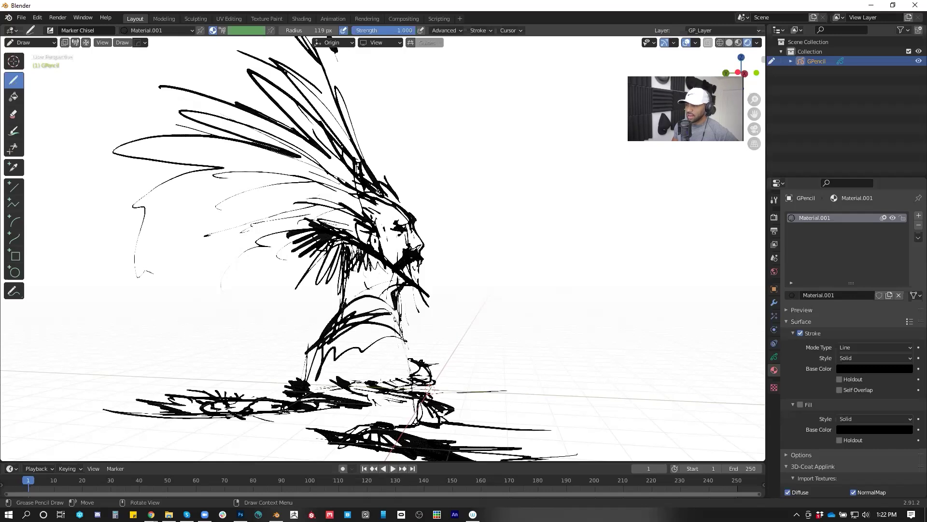
Draw the fold lines across the lower torso and reinforce the chest and back outlines down to the ground strokes
drag(354, 371, 309, 386)
drag(410, 367, 305, 375)
drag(403, 372, 360, 383)
mouse_move(387, 358)
mouse_down()
mouse_move(373, 370)
mouse_move(394, 373)
mouse_up()
drag(397, 309, 393, 344)
mouse_move(411, 313)
mouse_down()
mouse_move(414, 375)
mouse_move(406, 365)
mouse_up()
drag(411, 335, 403, 373)
drag(414, 382, 421, 392)
drag(300, 360, 299, 382)
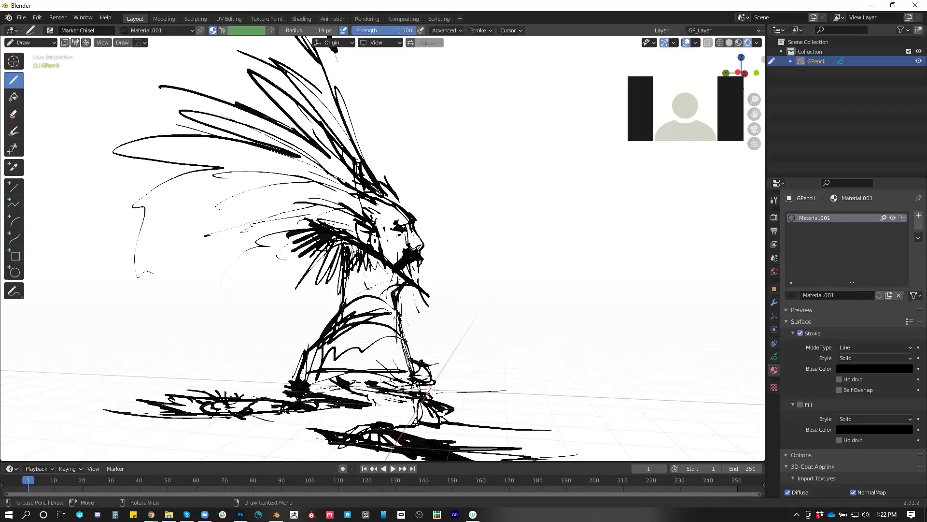
drag(293, 410, 281, 437)
drag(402, 336, 416, 417)
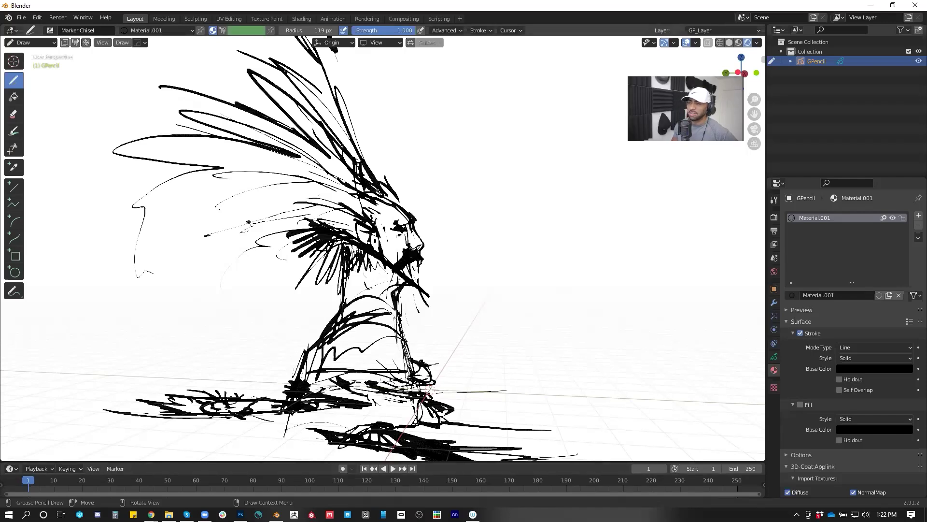
Extend the profile head's hair backward with long sweeping strands and add drooping curved strands behind the neck
drag(305, 226, 150, 257)
drag(187, 172, 105, 221)
drag(269, 203, 121, 254)
drag(297, 245, 261, 273)
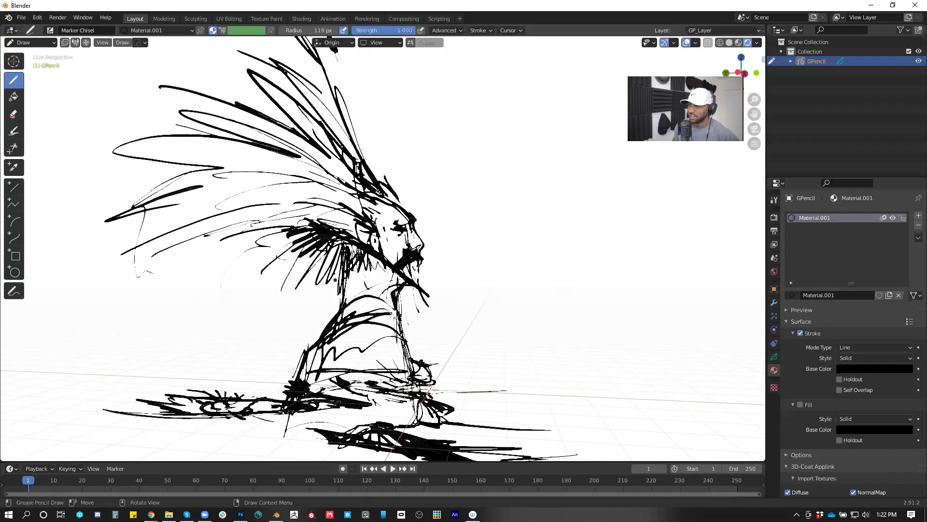
mouse_move(311, 252)
mouse_down()
mouse_move(297, 314)
mouse_move(296, 289)
mouse_up()
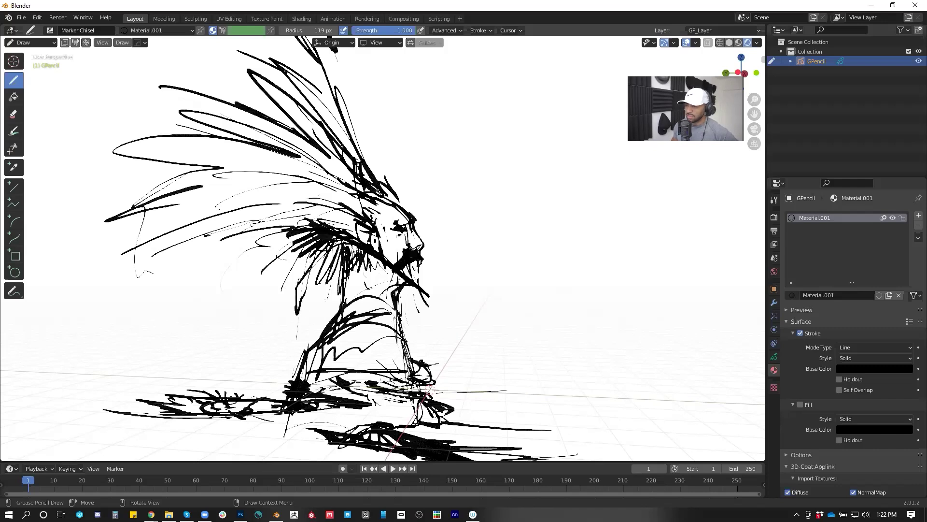
mouse_move(292, 247)
mouse_down()
mouse_move(245, 353)
mouse_move(230, 296)
mouse_move(188, 338)
mouse_move(163, 287)
mouse_move(155, 297)
mouse_up()
drag(257, 239, 97, 316)
drag(263, 227, 76, 245)
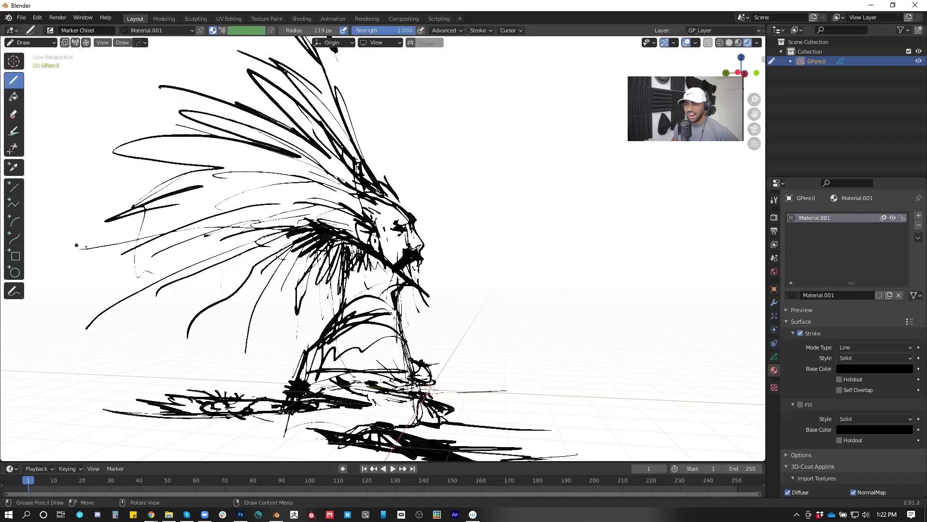
Add thin stray strands to the upper back of the hair, and orbit to face the small bearded head
mouse_move(232, 141)
mouse_down()
mouse_move(162, 99)
mouse_move(99, 122)
mouse_up()
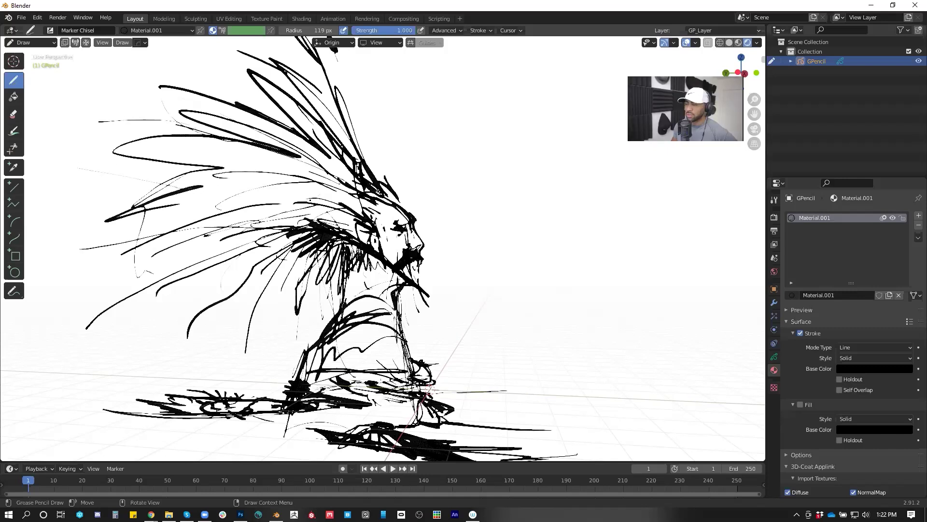
mouse_move(351, 188)
mouse_down()
mouse_move(349, 234)
mouse_move(388, 211)
mouse_move(425, 208)
mouse_move(378, 221)
mouse_move(420, 208)
mouse_move(417, 190)
mouse_move(387, 211)
mouse_move(408, 199)
mouse_up()
mouse_move(412, 144)
mouse_down()
mouse_move(373, 196)
mouse_move(385, 183)
mouse_move(385, 138)
mouse_up()
middle_drag(370, 280, 580, 287)
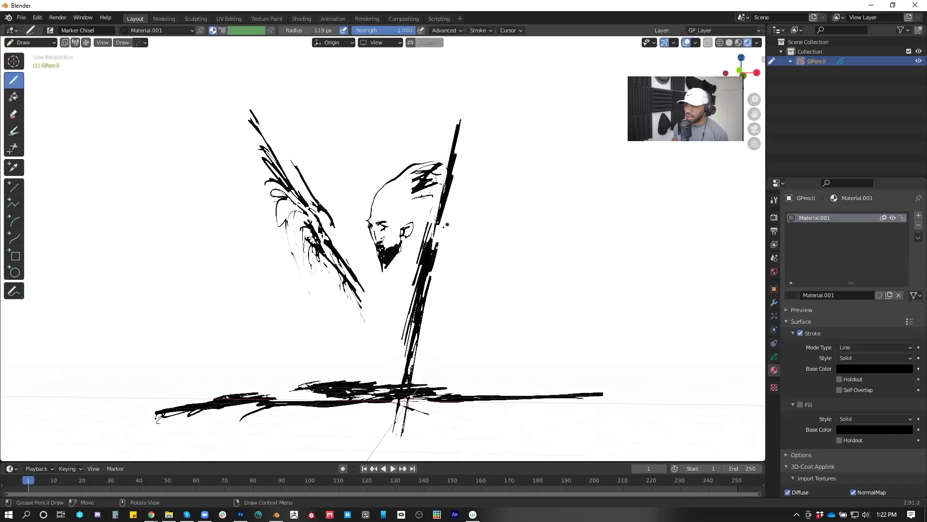
Sketch the neck, open collar and front shoulder line beneath the small bearded head
mouse_move(415, 196)
mouse_down()
mouse_move(430, 241)
mouse_move(402, 265)
mouse_move(416, 273)
mouse_up()
drag(430, 230, 400, 266)
drag(397, 256, 412, 269)
drag(369, 239, 358, 279)
drag(361, 260, 346, 315)
click(390, 277)
Outline the crouching figure's torso and both arms, with the forearms and hands reaching down to the ground strokes
mouse_move(436, 229)
mouse_down()
mouse_move(485, 293)
mouse_move(441, 317)
mouse_move(449, 341)
mouse_up()
mouse_move(486, 297)
mouse_down()
mouse_move(512, 360)
mouse_move(489, 311)
mouse_move(488, 367)
mouse_move(472, 387)
mouse_move(492, 366)
mouse_move(505, 386)
mouse_up()
mouse_move(367, 249)
mouse_down()
mouse_move(376, 308)
mouse_move(370, 331)
mouse_move(385, 338)
mouse_up()
mouse_move(378, 300)
mouse_down()
mouse_move(390, 343)
mouse_move(406, 358)
mouse_move(395, 378)
mouse_up()
mouse_move(390, 343)
mouse_down()
mouse_move(394, 365)
mouse_move(457, 363)
mouse_up()
drag(375, 282, 313, 357)
drag(367, 319, 294, 385)
mouse_move(295, 383)
mouse_down()
mouse_move(319, 362)
mouse_move(298, 387)
mouse_move(303, 382)
mouse_move(273, 394)
mouse_up()
drag(455, 402, 440, 428)
mouse_move(507, 385)
mouse_down()
mouse_move(463, 432)
mouse_move(406, 452)
mouse_move(449, 449)
mouse_up()
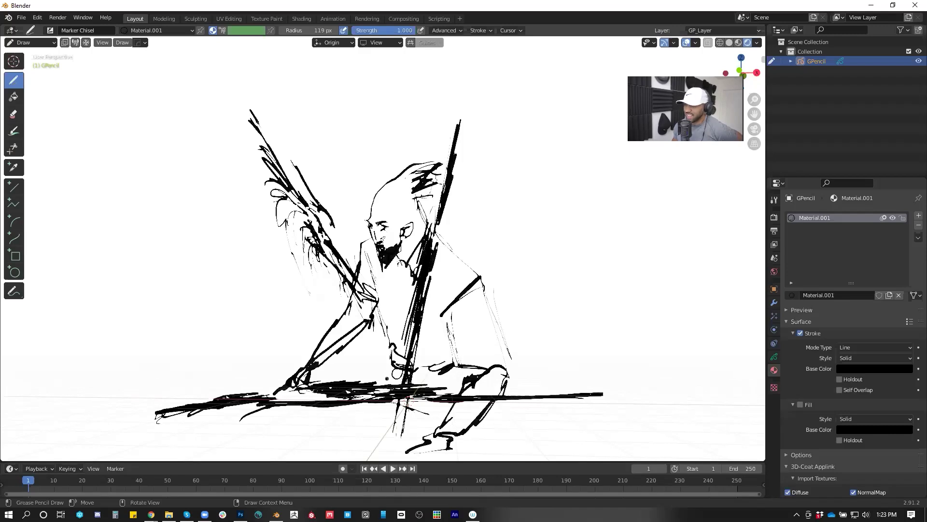
Reinforce the shoulder and collar lines and add curved fold strokes where the sleeve meets the torso
drag(436, 235, 479, 277)
drag(393, 264, 411, 279)
mouse_move(374, 235)
mouse_down()
mouse_move(355, 262)
mouse_move(361, 298)
mouse_move(389, 315)
mouse_move(389, 341)
mouse_up()
drag(457, 319, 441, 332)
drag(443, 290, 435, 323)
drag(454, 282, 440, 312)
drag(448, 328, 445, 336)
mouse_move(449, 285)
mouse_down()
mouse_move(468, 257)
mouse_move(437, 247)
mouse_move(460, 236)
mouse_move(449, 260)
mouse_up()
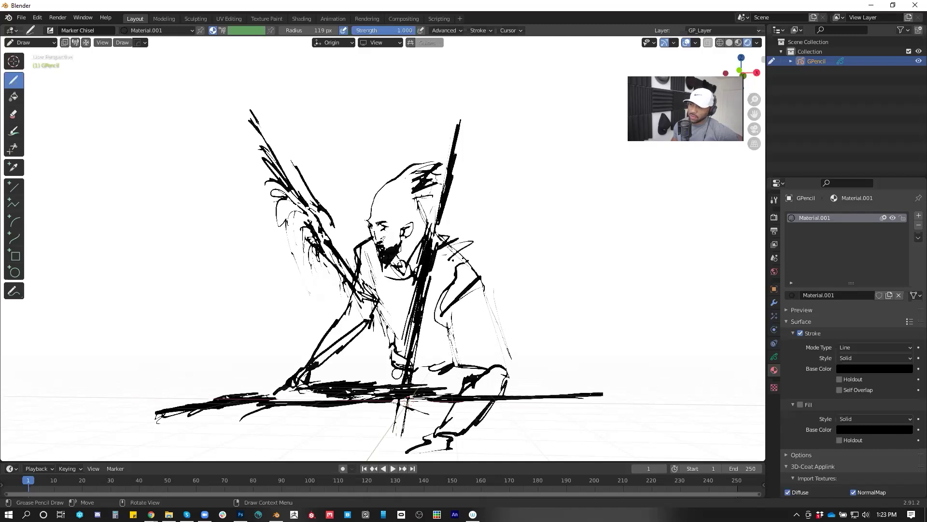
Extend the hair strands up behind the head and add dark accent marks to the front and side of the torso
mouse_move(420, 222)
mouse_down()
mouse_move(429, 195)
mouse_move(458, 185)
mouse_move(465, 170)
mouse_move(434, 173)
mouse_up()
drag(474, 136, 454, 174)
mouse_move(360, 269)
mouse_down()
mouse_move(381, 299)
mouse_move(361, 309)
mouse_move(381, 318)
mouse_up()
drag(378, 313, 451, 337)
drag(438, 325, 447, 337)
drag(437, 331, 451, 327)
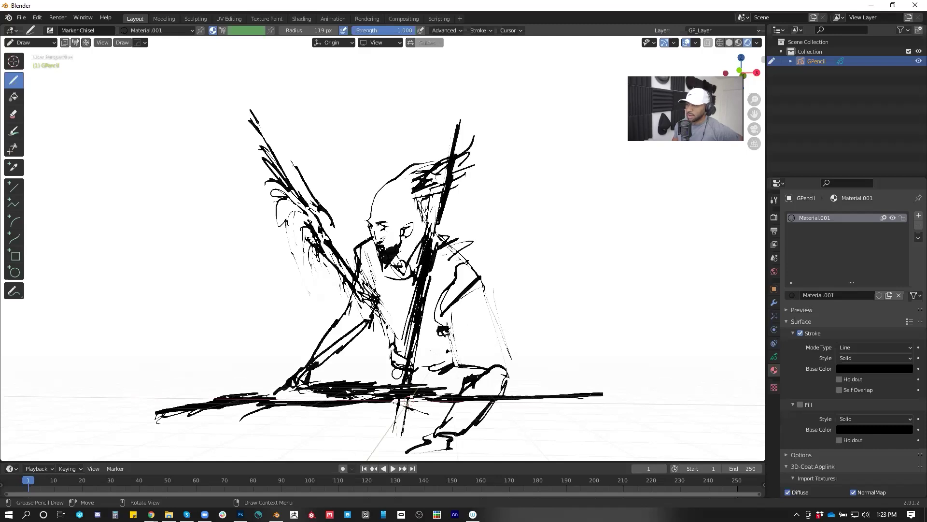
Add short lines below the figure's waist and wrap crossing strokes around the forearm on the face side
drag(390, 357, 363, 382)
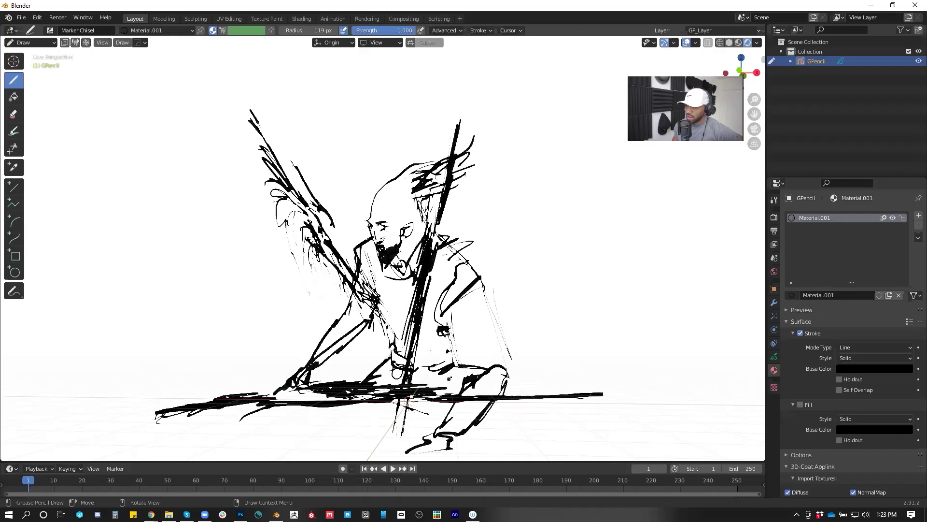
drag(461, 372, 462, 388)
drag(455, 366, 455, 393)
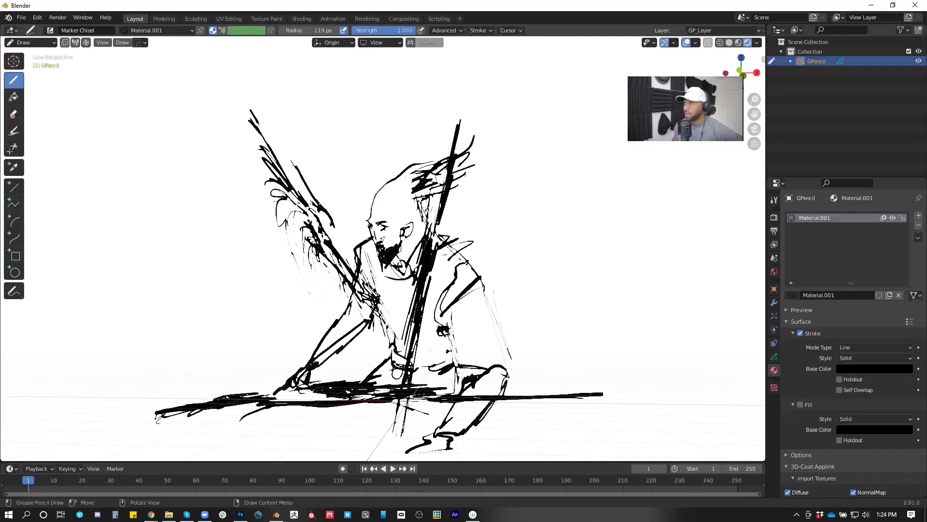
drag(360, 308, 318, 361)
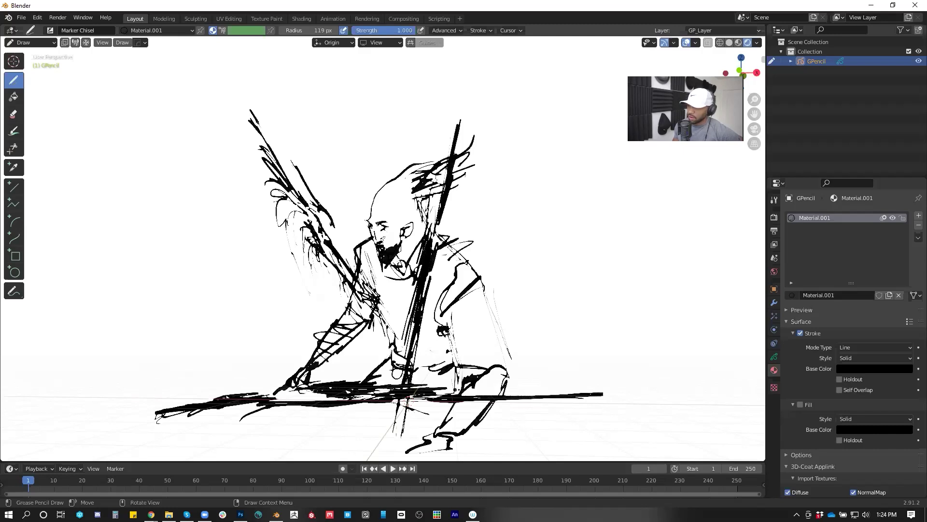
Hatch the bent forearm on the back side with banding strokes and rework the sleeve's edge and cuff
drag(490, 401, 444, 430)
drag(498, 382, 474, 395)
drag(508, 357, 467, 371)
drag(491, 310, 499, 338)
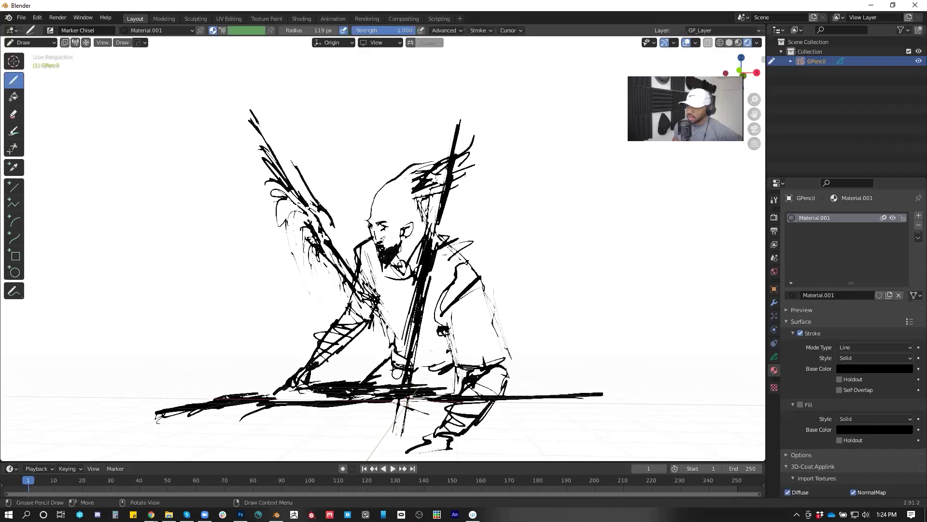
drag(447, 335, 449, 356)
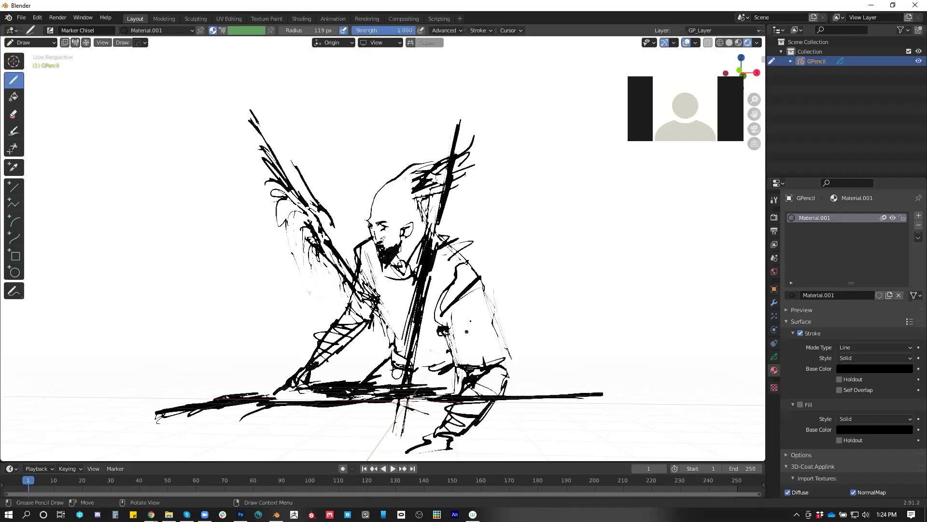
Draw loose curved strands flaring outward from the raised diagonal strokes, shoulder and forearm around the figure
drag(283, 213, 261, 242)
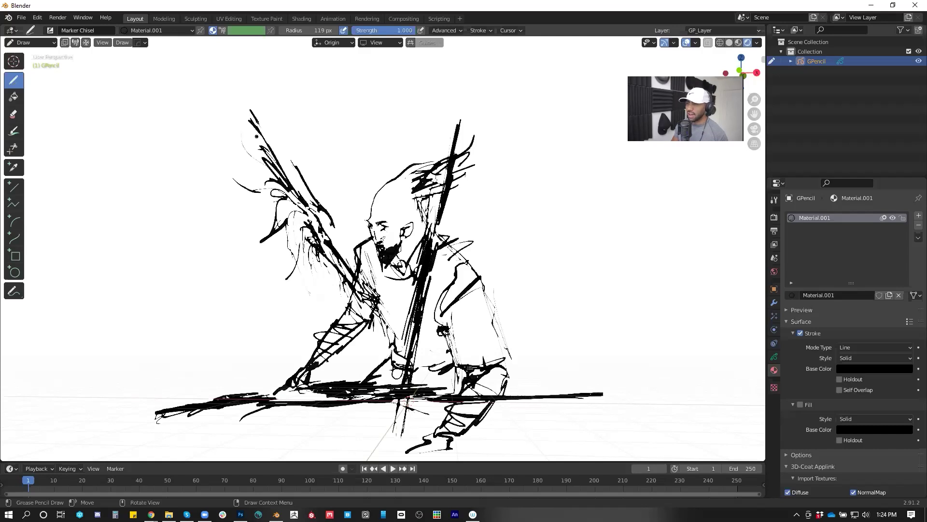
drag(463, 120, 504, 89)
drag(470, 143, 514, 123)
drag(496, 71, 460, 137)
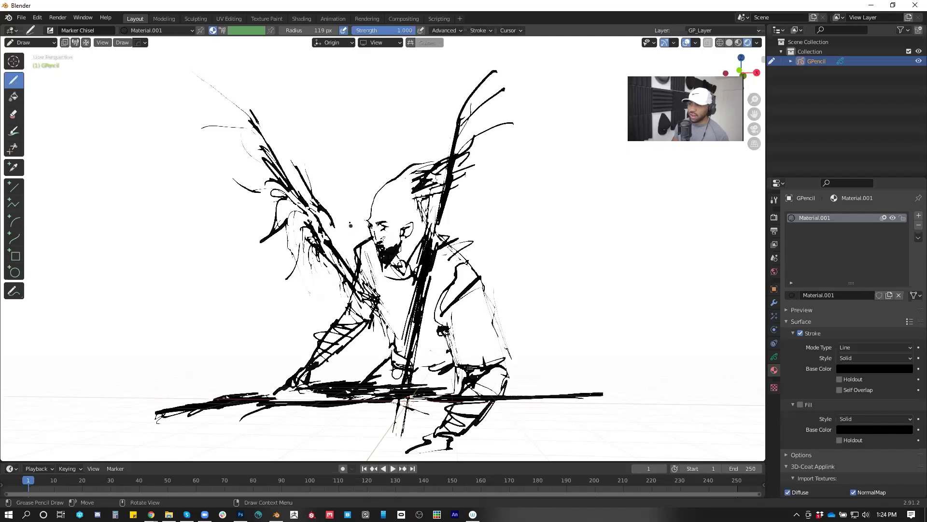
drag(452, 249, 552, 187)
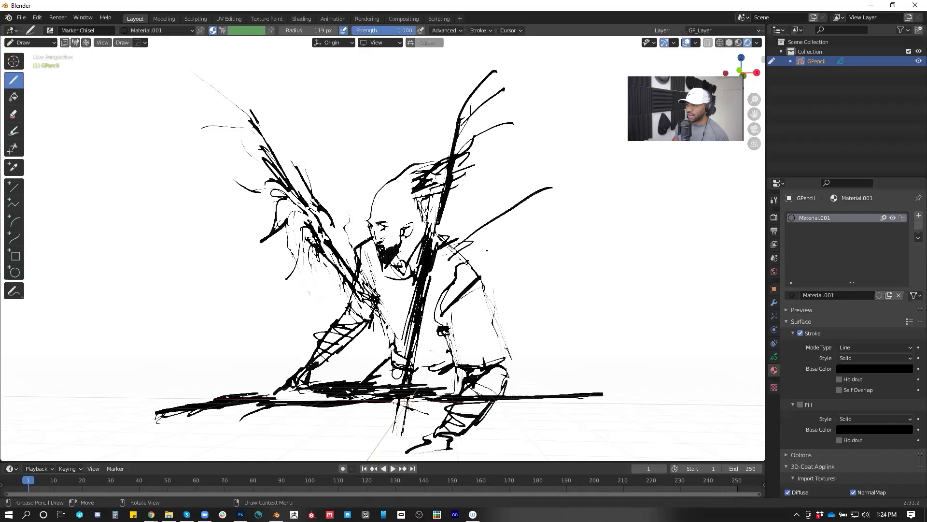
drag(327, 324, 234, 329)
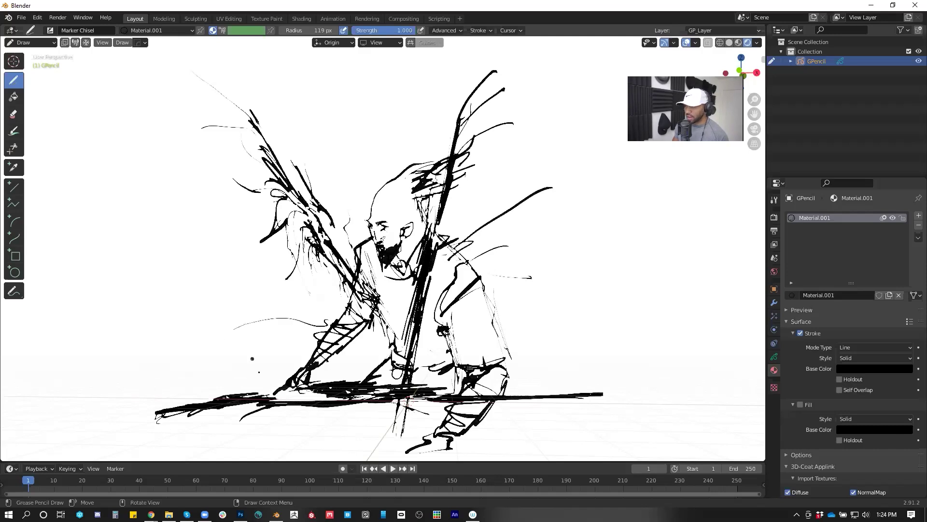
Orbit around the finished figure to examine the drawing from other angles
mouse_move(469, 175)
middle_down()
mouse_move(514, 287)
mouse_move(454, 317)
mouse_move(527, 222)
mouse_move(495, 236)
mouse_move(579, 286)
mouse_move(461, 276)
mouse_move(478, 280)
mouse_move(529, 226)
mouse_move(514, 278)
mouse_move(578, 274)
mouse_move(579, 290)
mouse_move(440, 282)
middle_up()
mouse_move(318, 283)
middle_down()
mouse_move(385, 407)
mouse_move(355, 410)
mouse_move(473, 258)
mouse_move(532, 235)
middle_up()
mouse_move(524, 290)
middle_down()
mouse_move(532, 265)
mouse_move(507, 277)
mouse_move(236, 295)
mouse_move(345, 311)
middle_up()
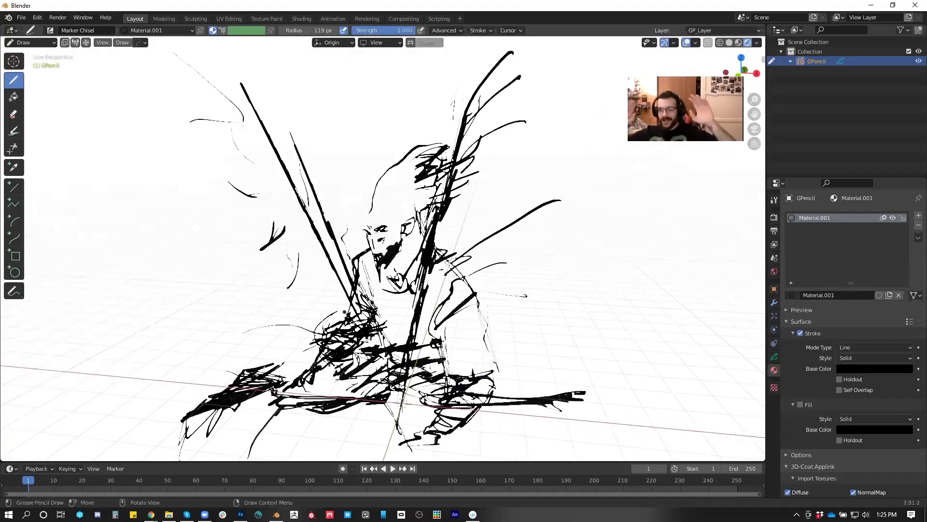
Switch the grease pencil drawing to Object Mode with nothing selected, and enlarge the timeline area below the viewport
drag(321, 461, 321, 342)
mouse_move(512, 225)
middle_down()
mouse_move(524, 203)
mouse_move(521, 211)
middle_up()
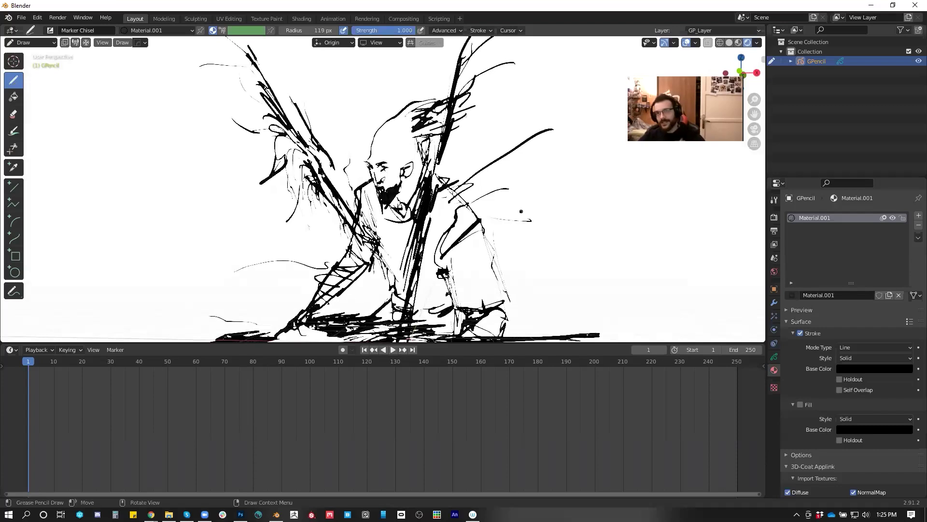
click(343, 350)
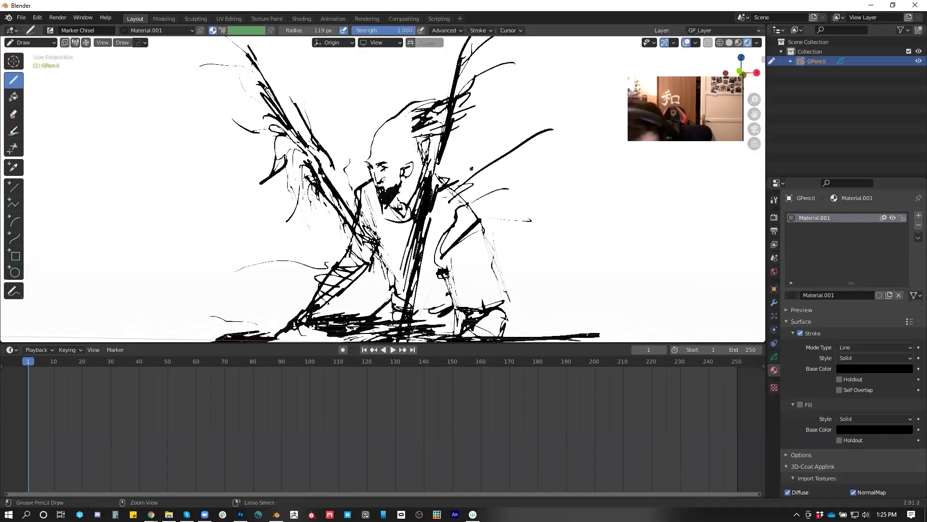
key(ctrl+Tab)
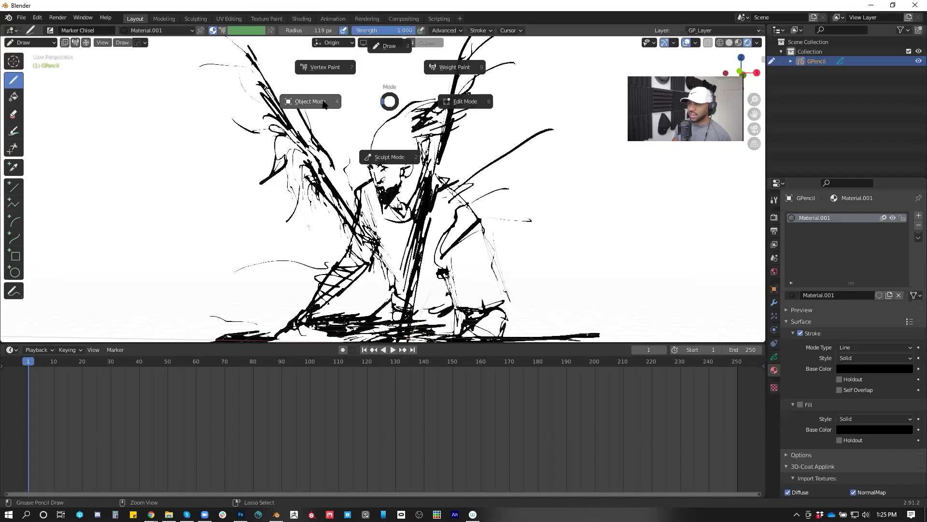
click(323, 103)
click(547, 198)
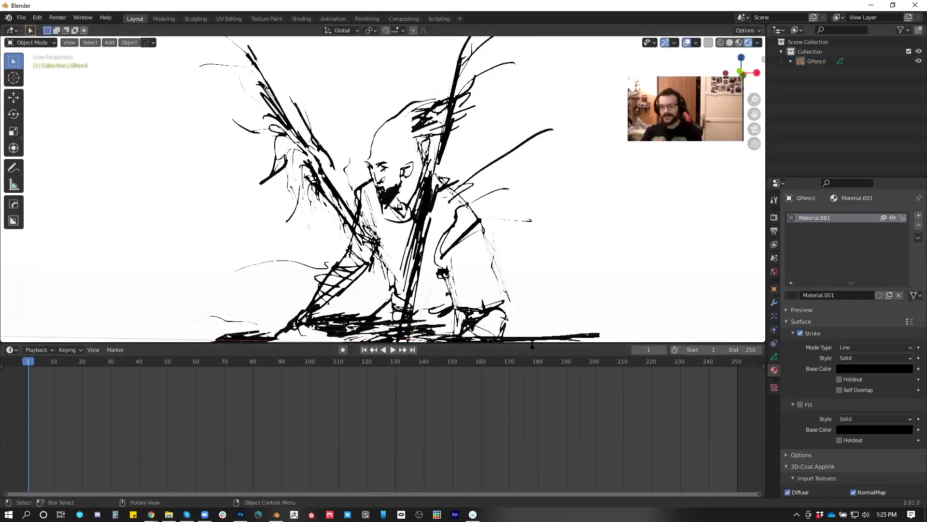
drag(532, 345, 531, 406)
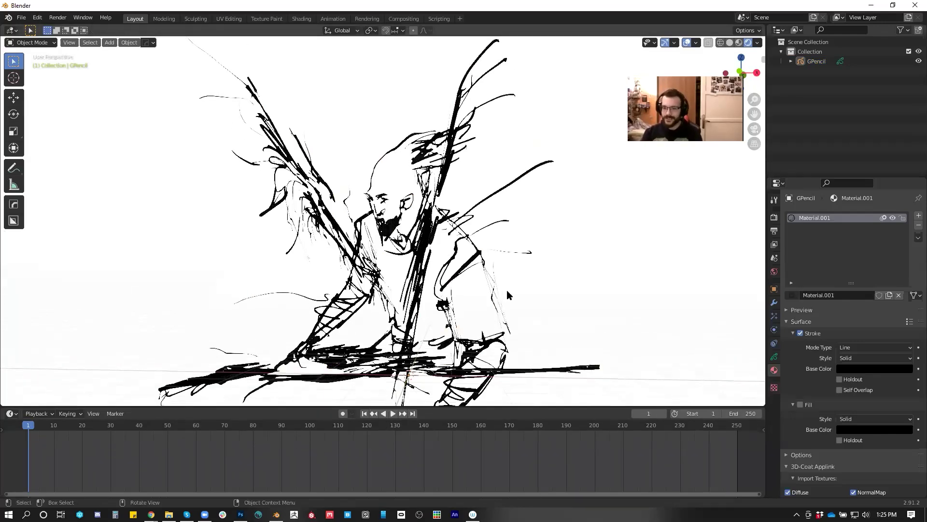
Face the crouching bearded figure and add a camera to the scene
middle_drag(546, 249, 538, 250)
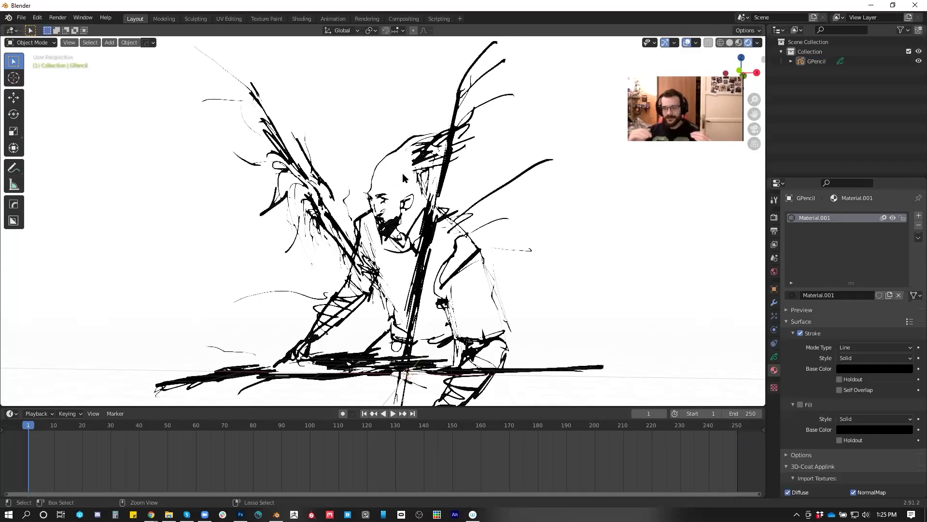
key(shift+a)
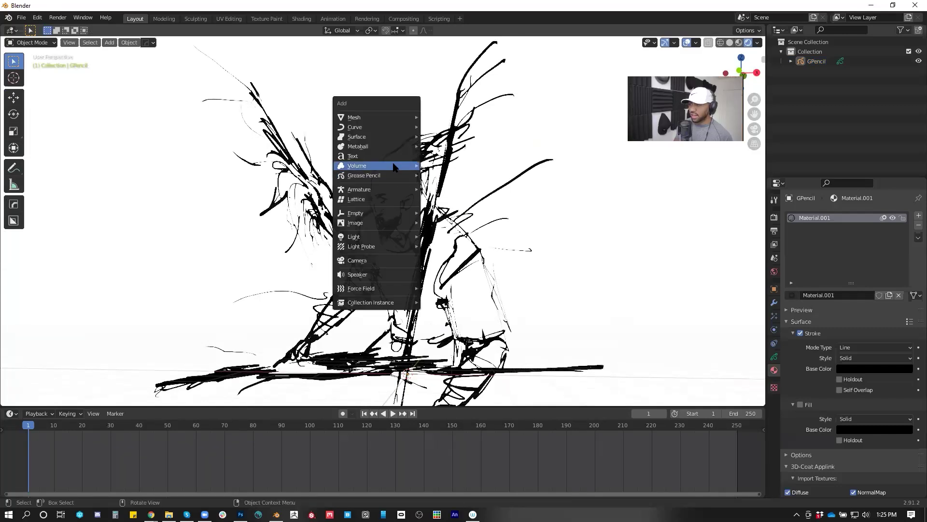
key(Escape)
key(shift+a)
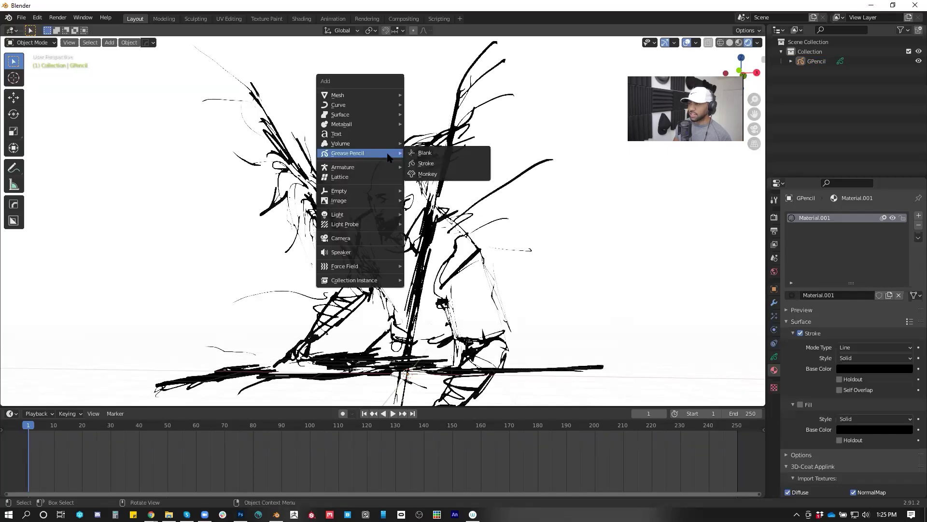
mouse_move(391, 118)
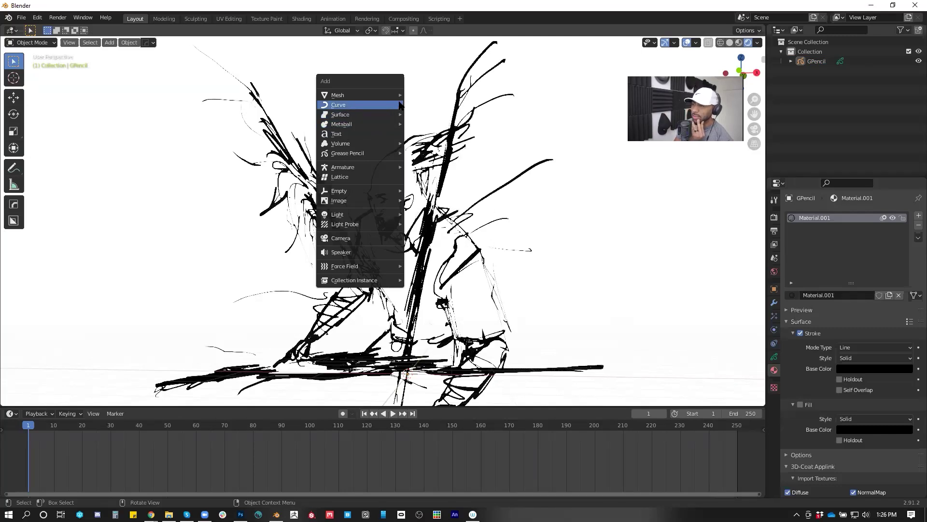
mouse_move(371, 94)
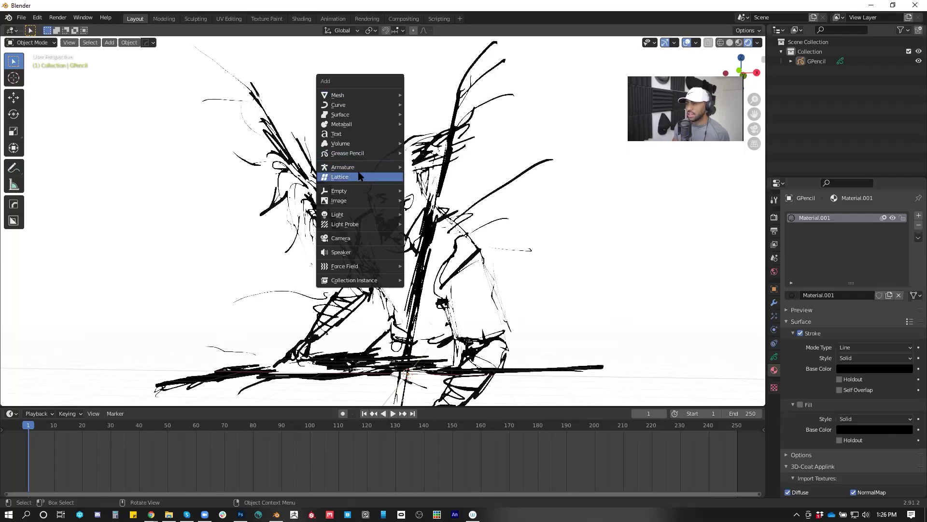
mouse_move(365, 202)
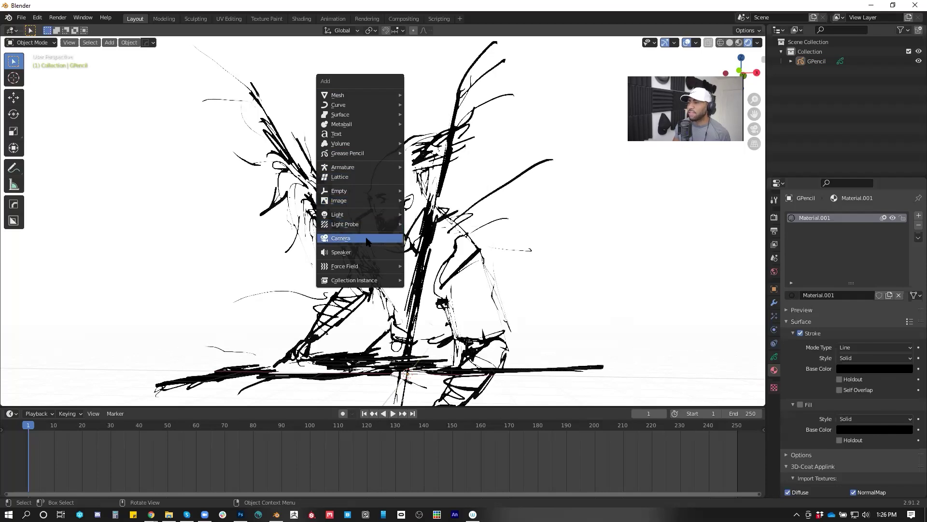
click(367, 239)
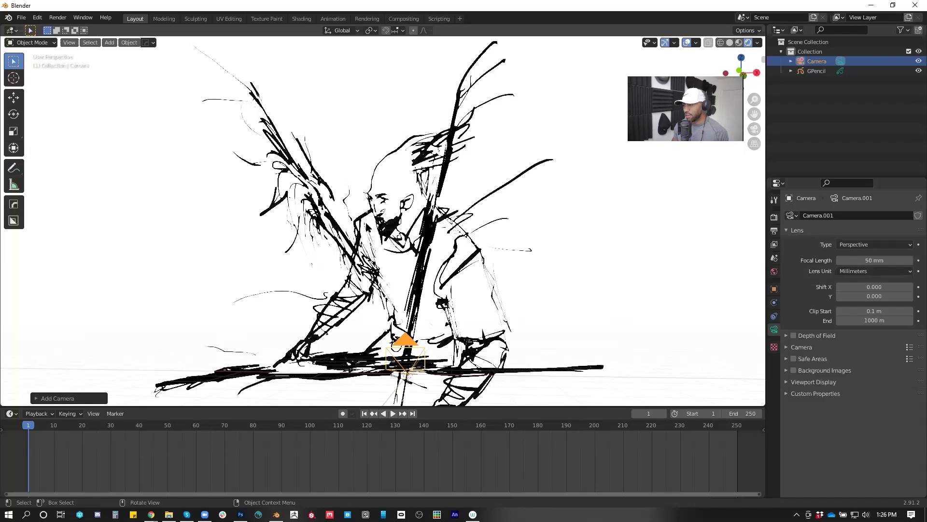
Align the new camera to the current view and set its focal length to 41 mm
key(ctrl)
key(ctrl+KP_0)
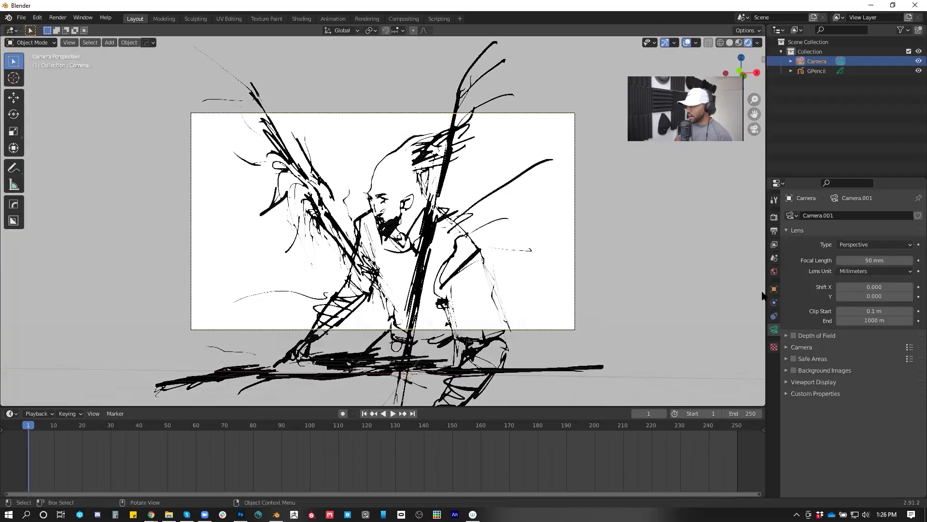
drag(867, 260, 876, 260)
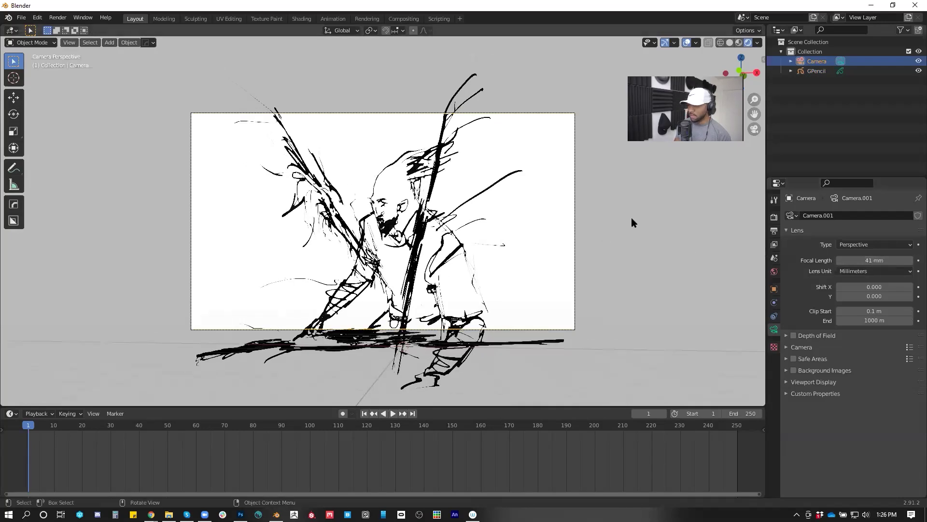
Move the camera about 1.2 m along global Y, then lower it about 0.5 m and shift it sideways to reframe the figure
key(g)
key(y)
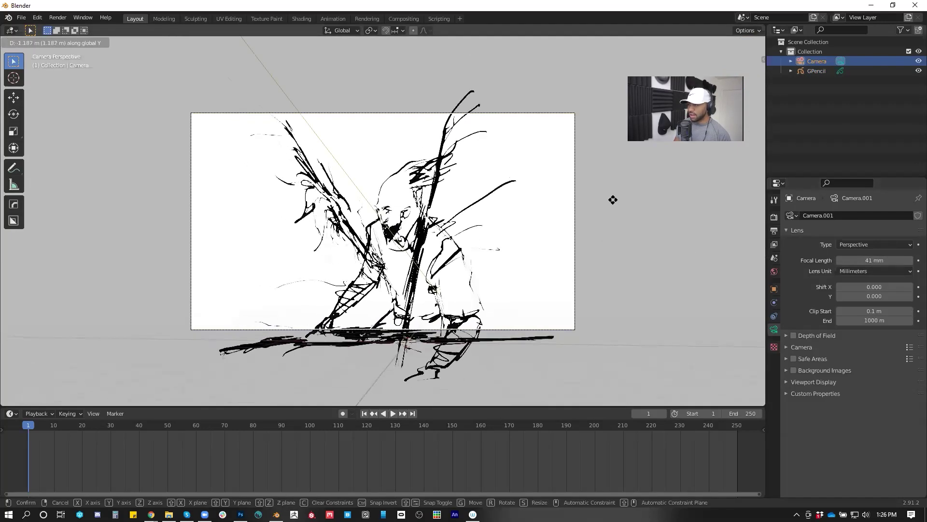
click(612, 203)
middle_drag(612, 194, 612, 194)
key(KP_0)
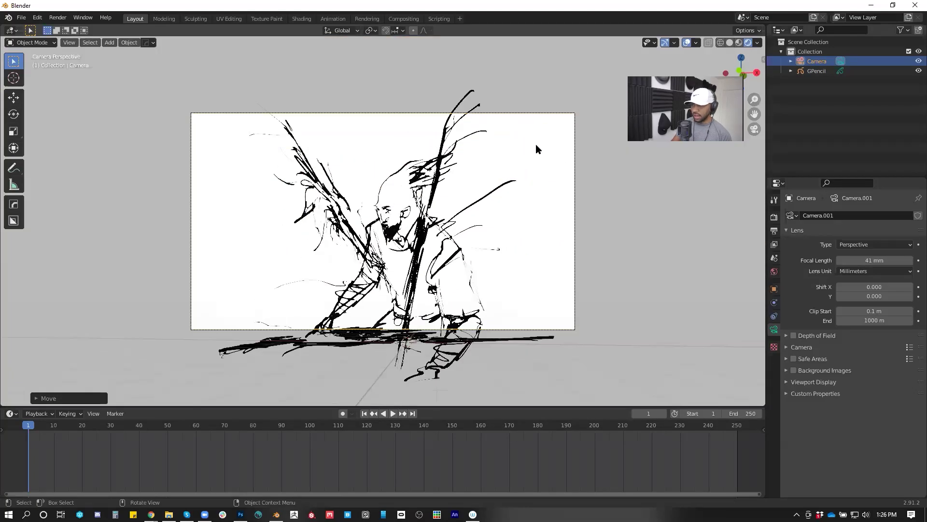
key(g)
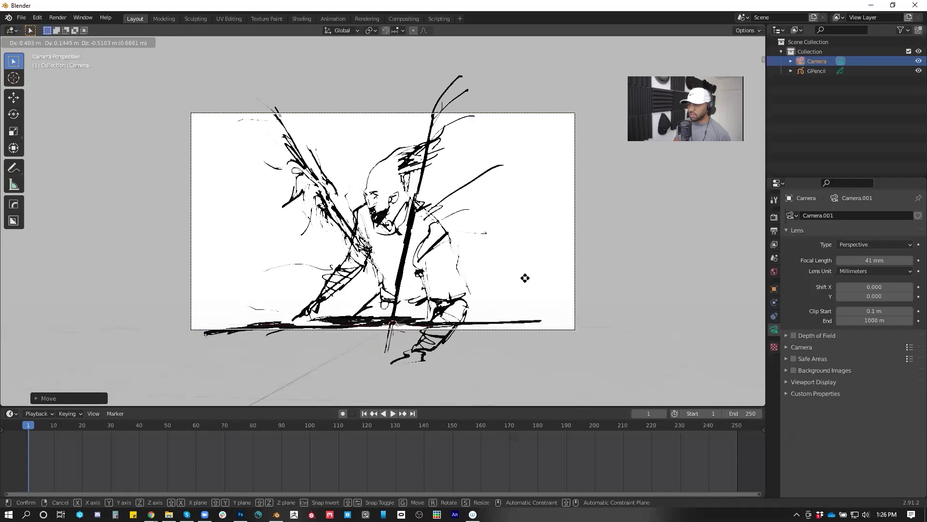
click(527, 279)
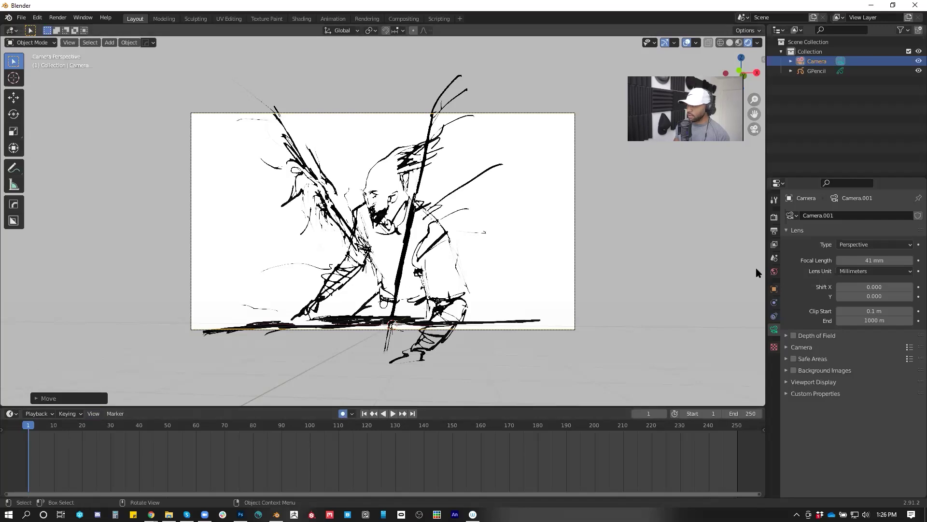
With auto keying enabled, keyframe the camera's focal length on frame 1 at 40 mm
key(i)
click(877, 261)
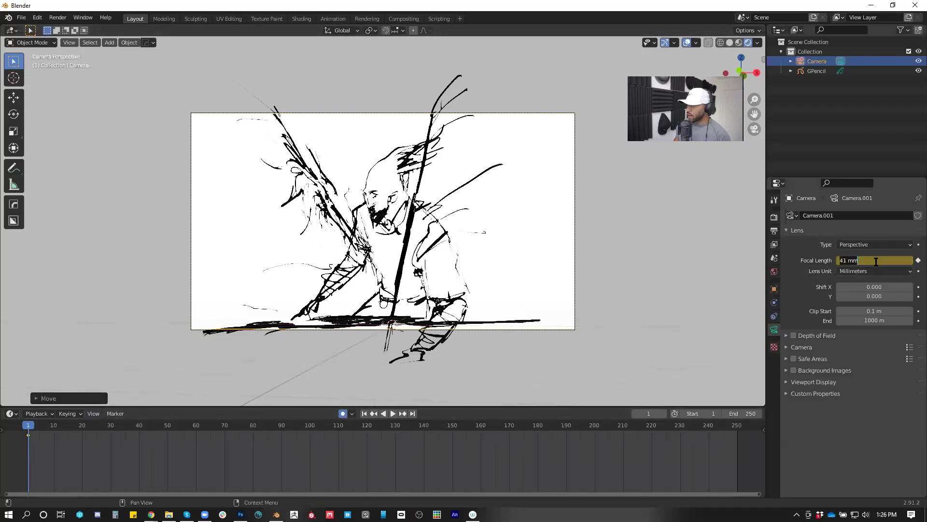
text(40)
key(Return)
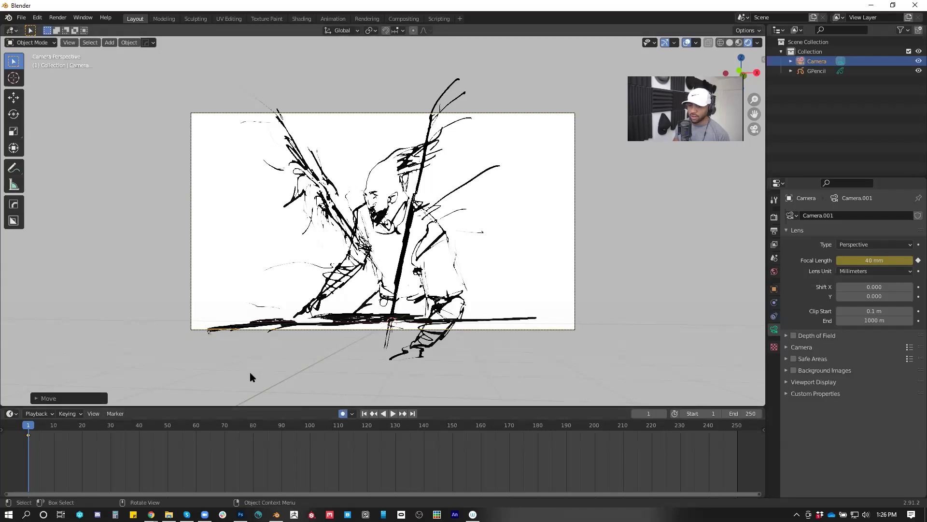
At frame 60, align the camera to the high view of the seated figure and keyframe its location, rotation and scale
drag(39, 426, 196, 425)
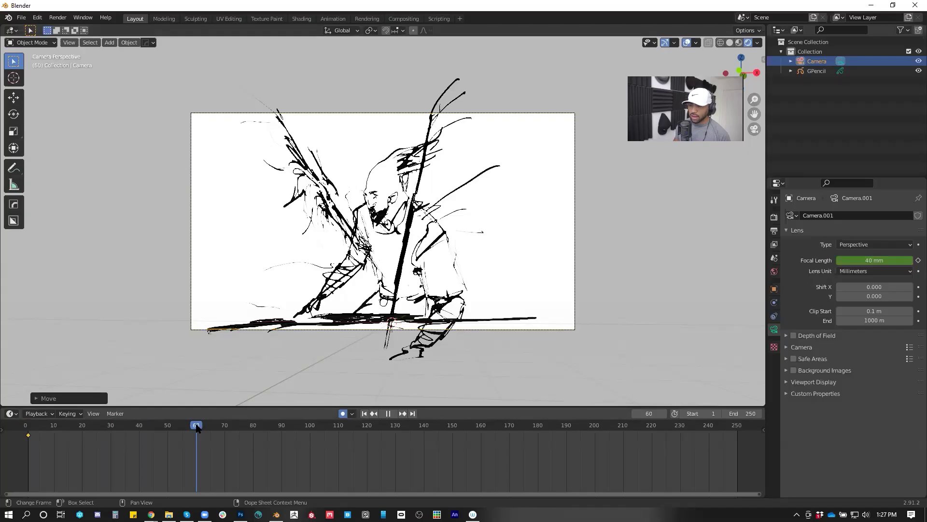
mouse_move(338, 290)
middle_down()
mouse_move(450, 251)
mouse_move(467, 411)
mouse_move(477, 320)
mouse_move(478, 335)
mouse_move(491, 327)
mouse_move(483, 336)
middle_up()
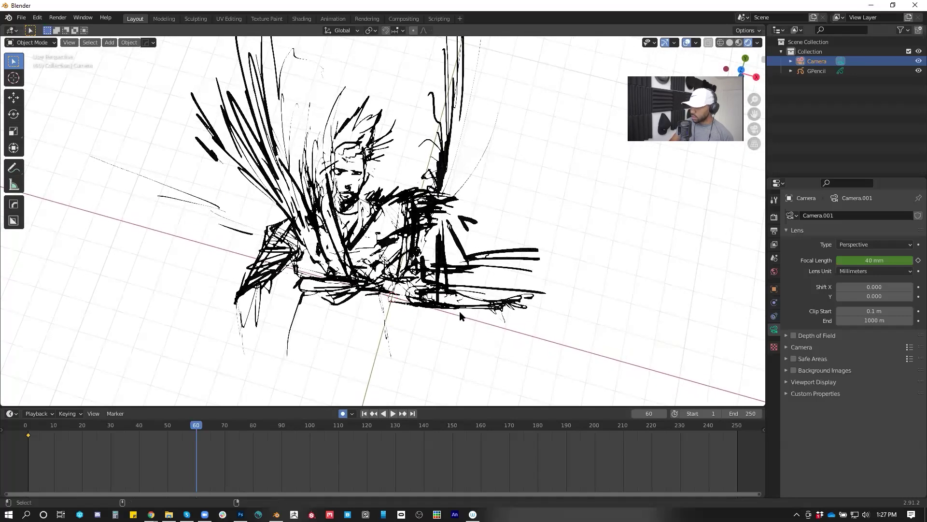
key(KP_0)
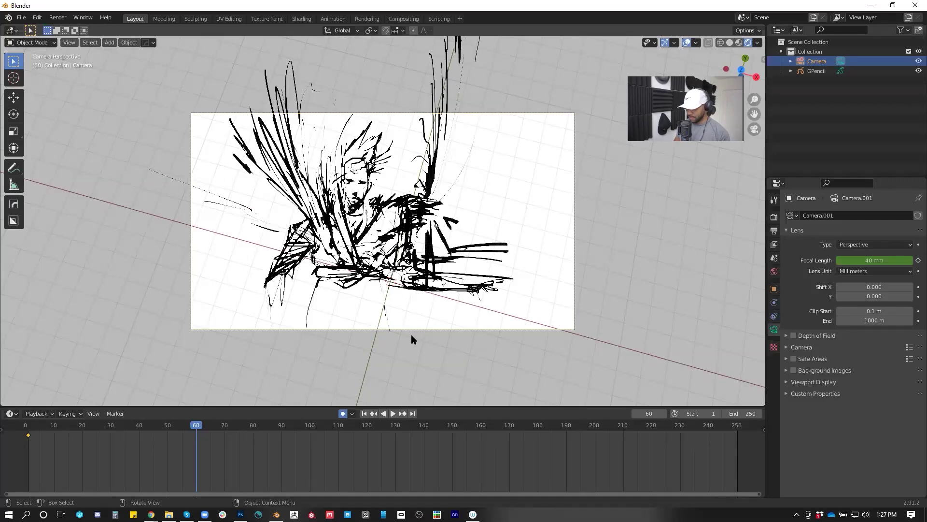
key(i)
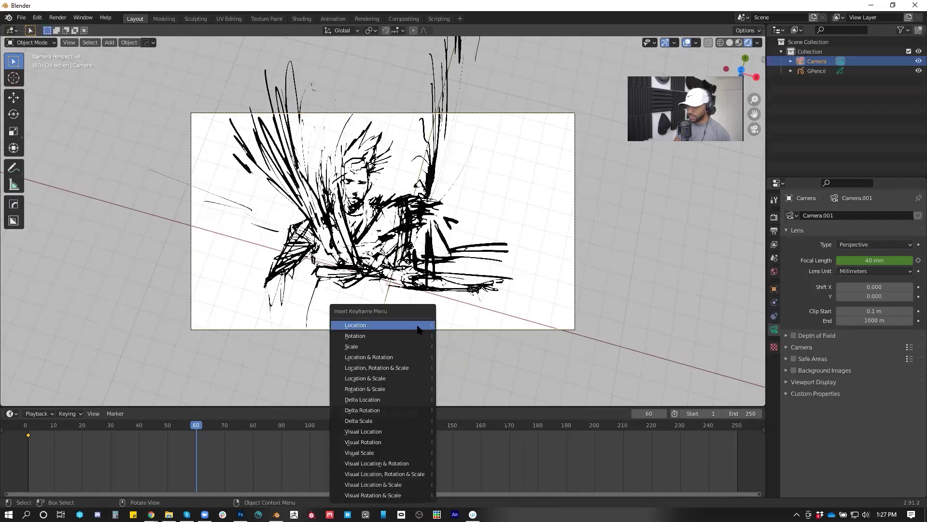
click(405, 368)
Preview the camera animation through the camera, then undo the alignment and keyframe made at frame 60
middle_drag(289, 386, 265, 376)
drag(196, 425, 176, 425)
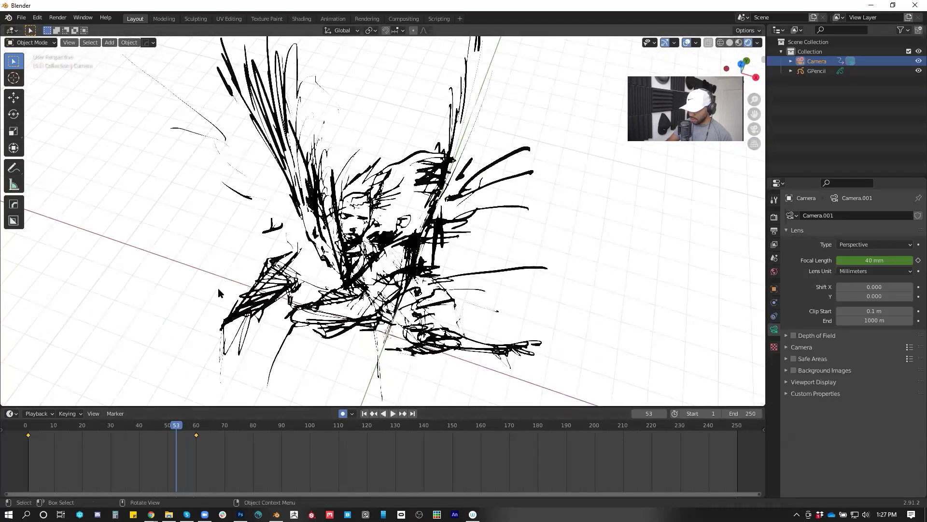
key(KP_0)
key(space)
key(Escape)
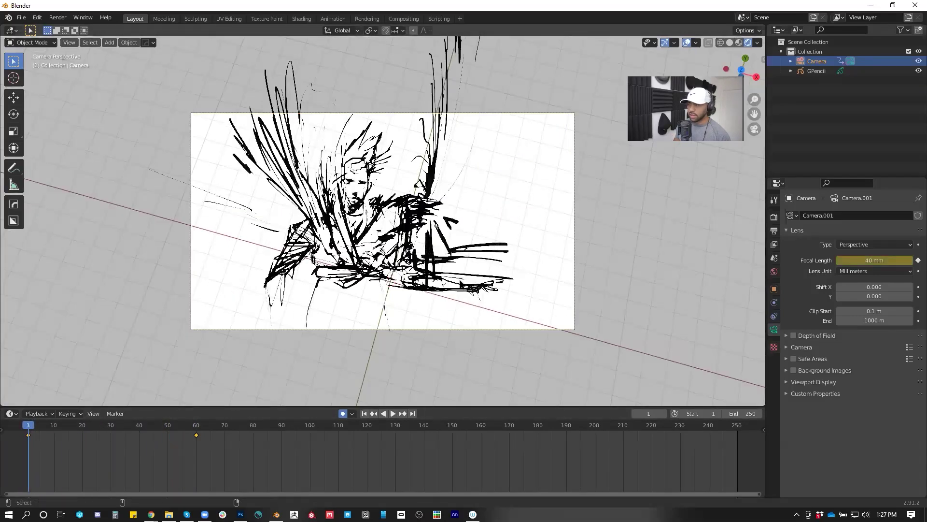
key(Up)
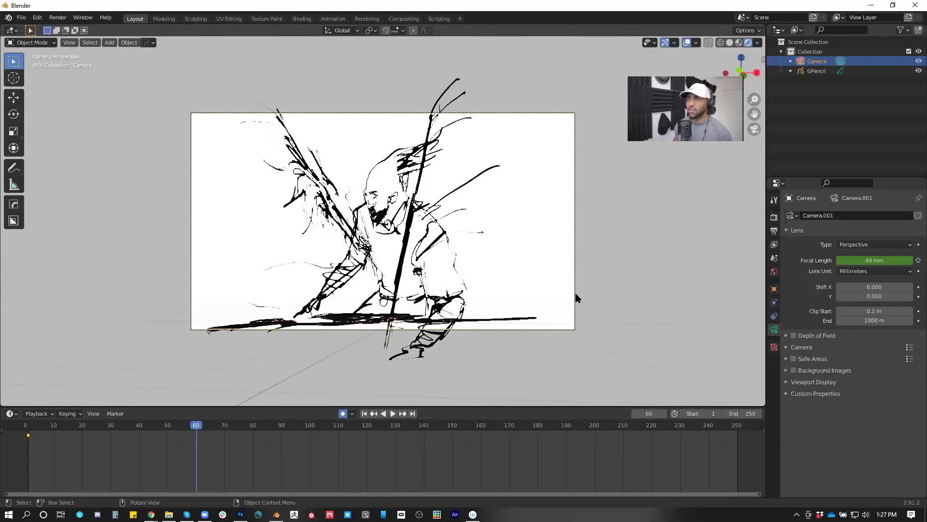
key(r)
key(z)
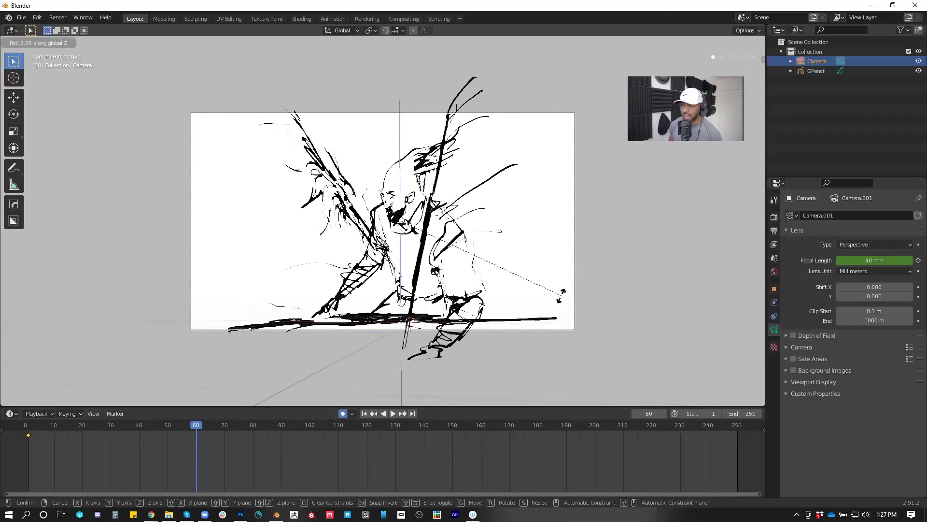
key(r)
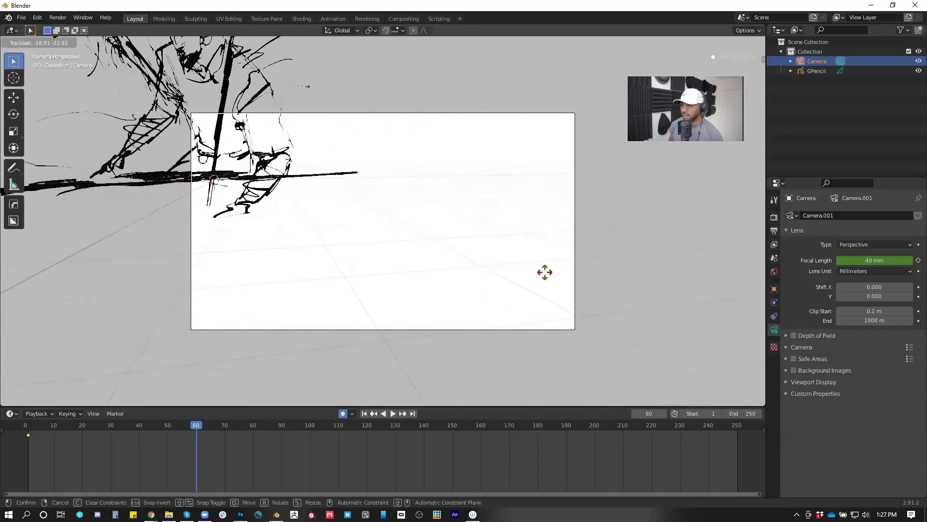
right_click(515, 236)
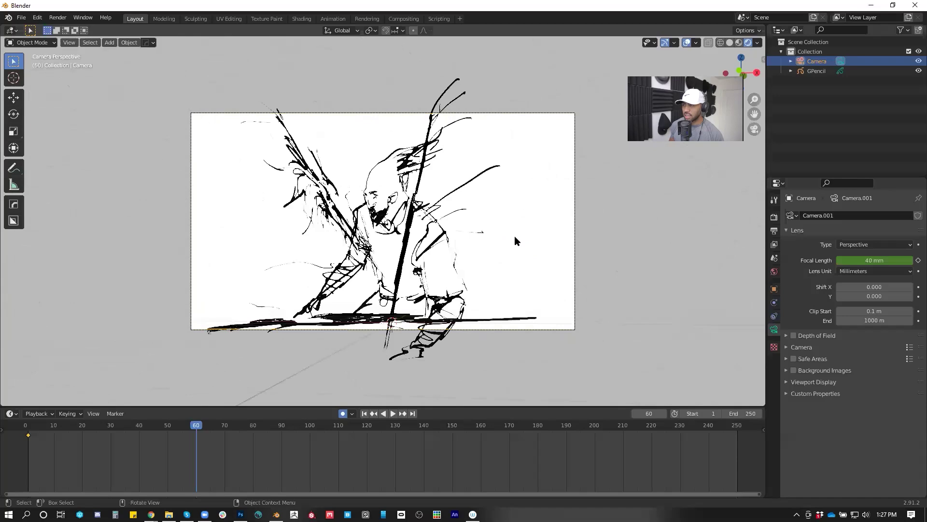
At frame 60, tilt the camera downward around global X and raise it along global Z
key(r)
key(x)
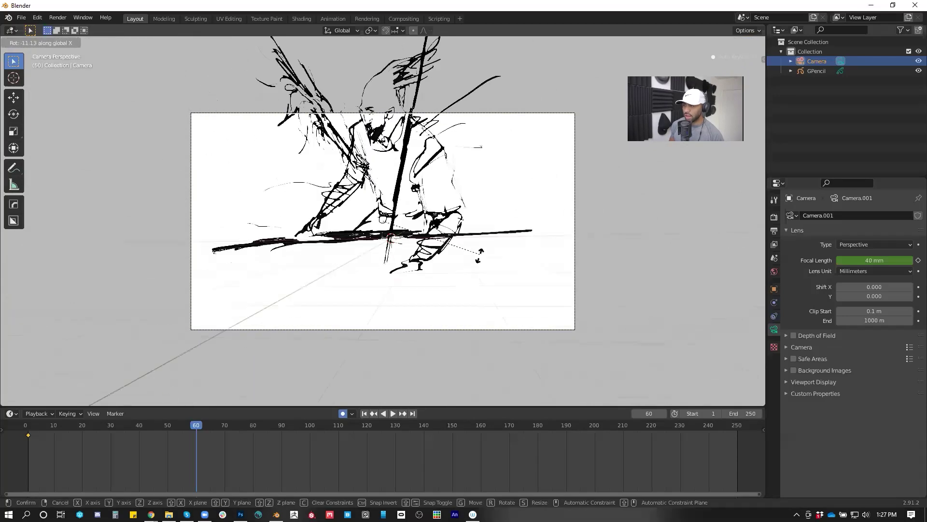
click(485, 334)
key(g)
key(x)
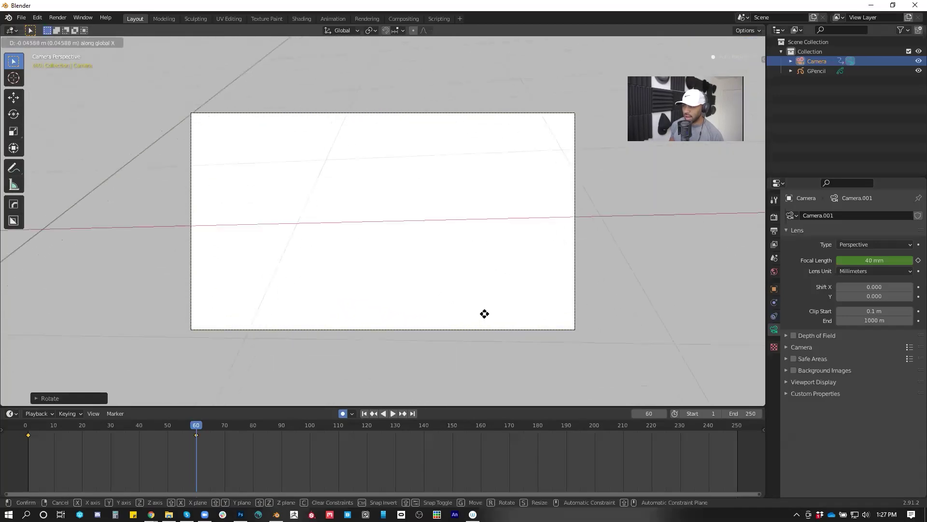
key(z)
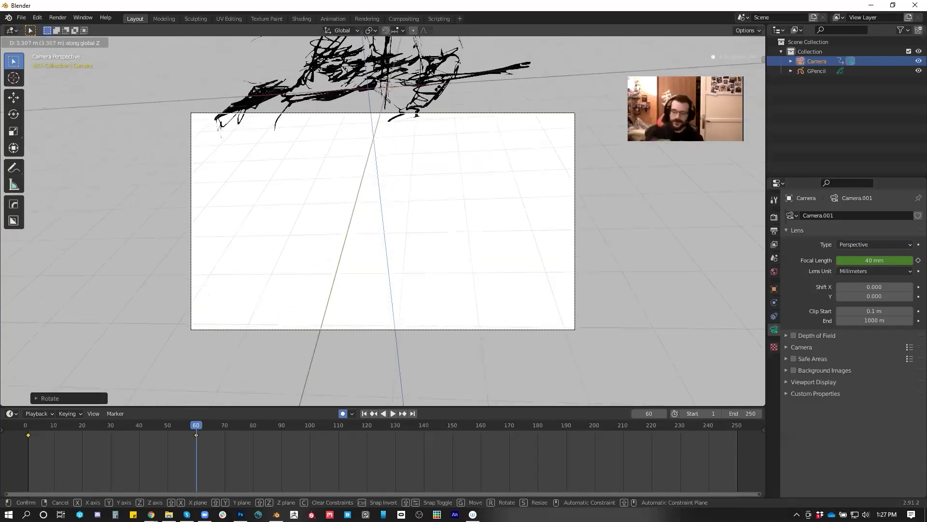
click(430, 83)
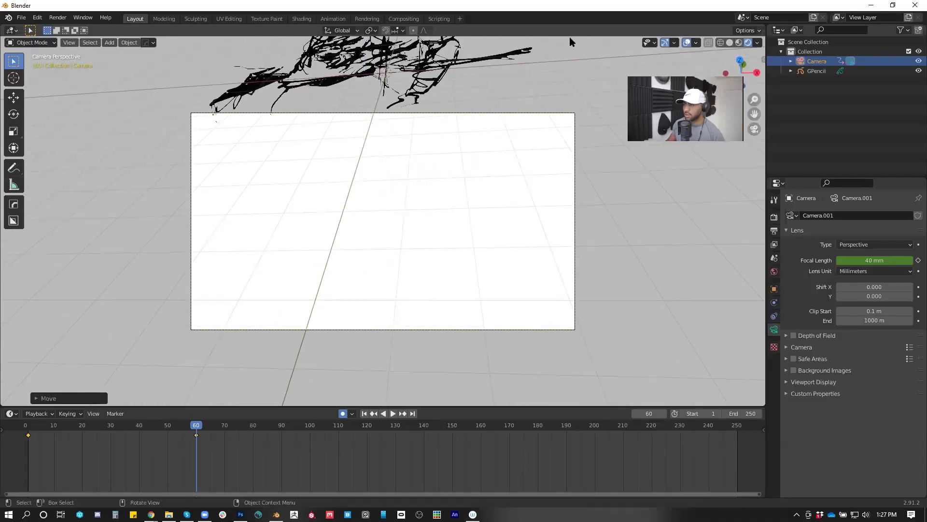
Adjust the camera's height along global Z to bring the drawing into frame, then roll it slightly around its local Z axis
key(g)
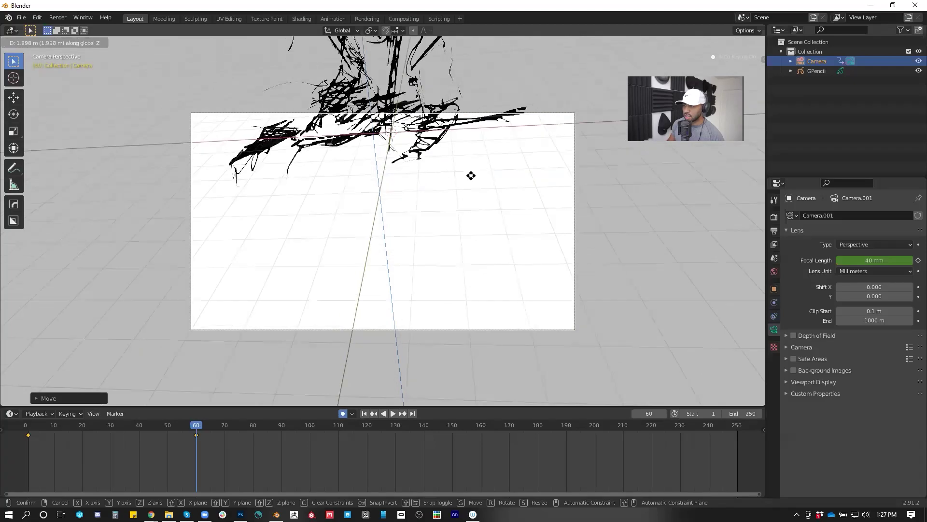
key(z)
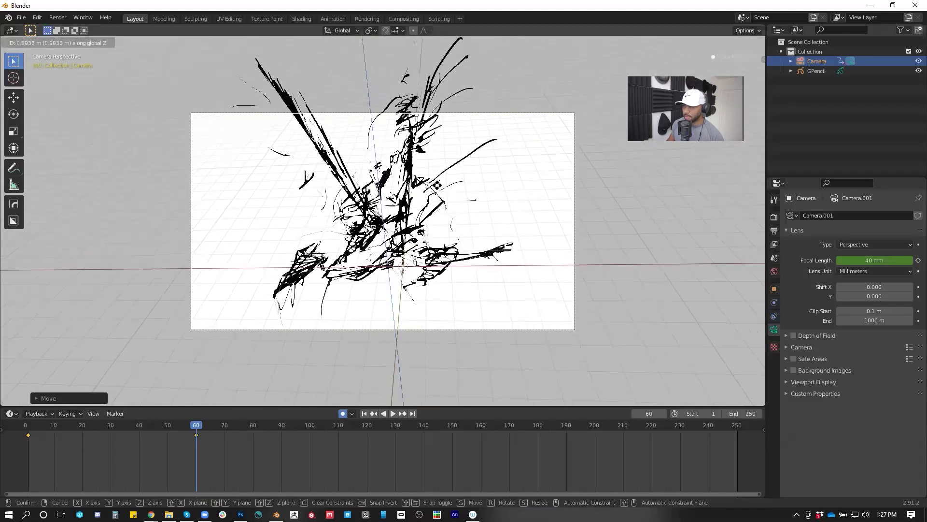
key(r)
key(x)
key(x)
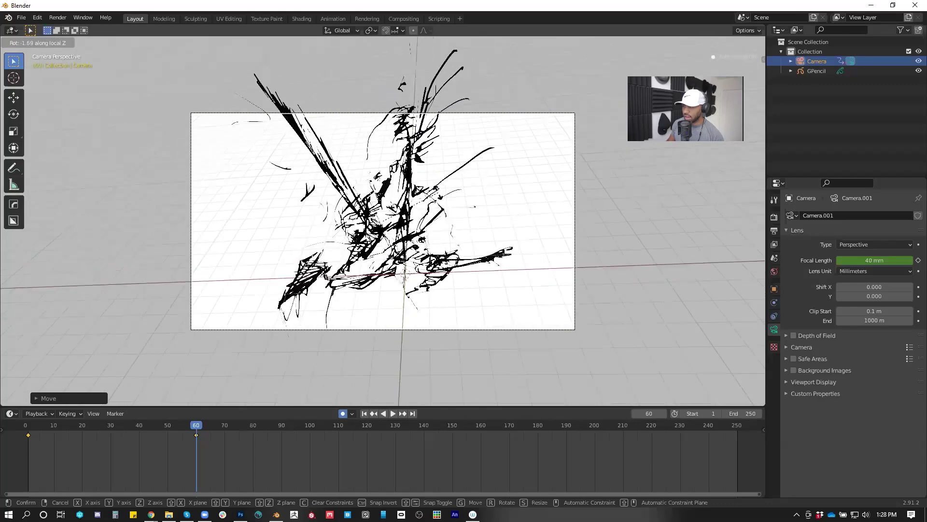
click(424, 227)
Shift the camera along global Y in several moves to bring the seated figure back into frame
key(g)
key(z)
key(z)
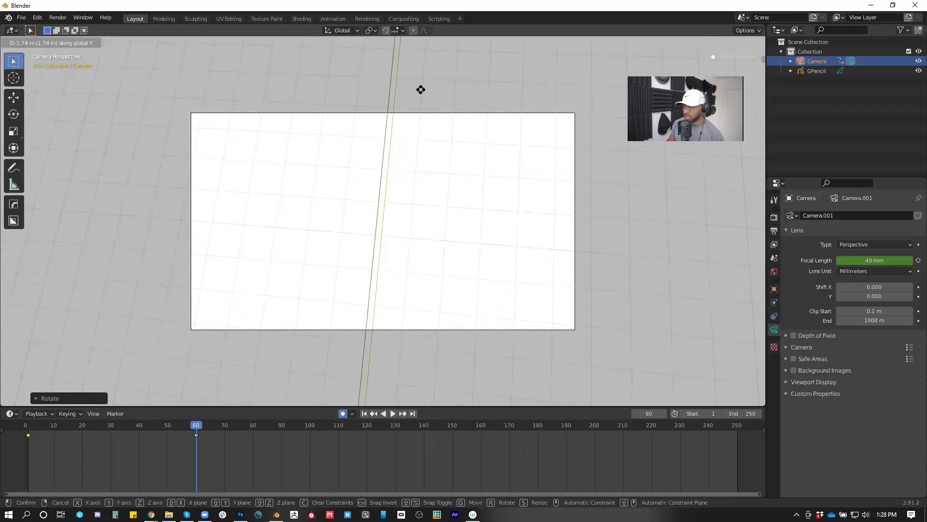
click(446, 345)
key(g)
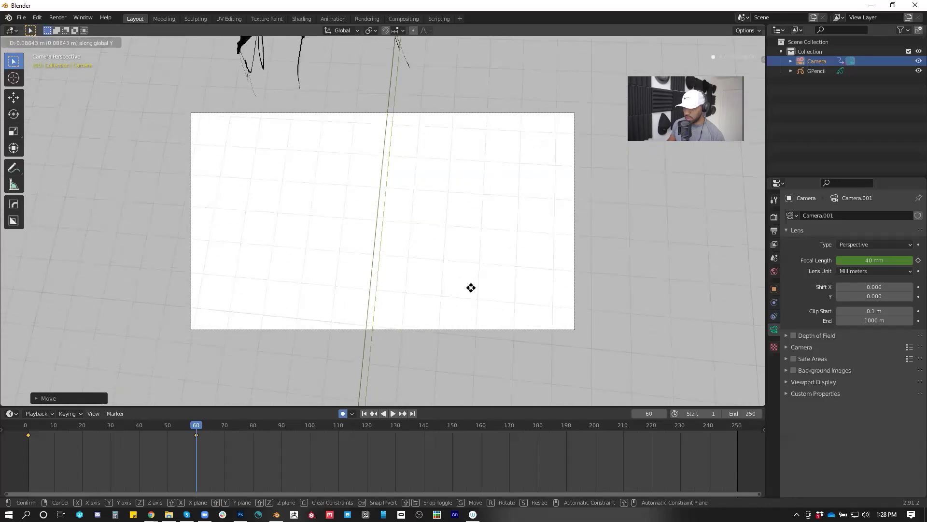
click(491, 122)
key(g)
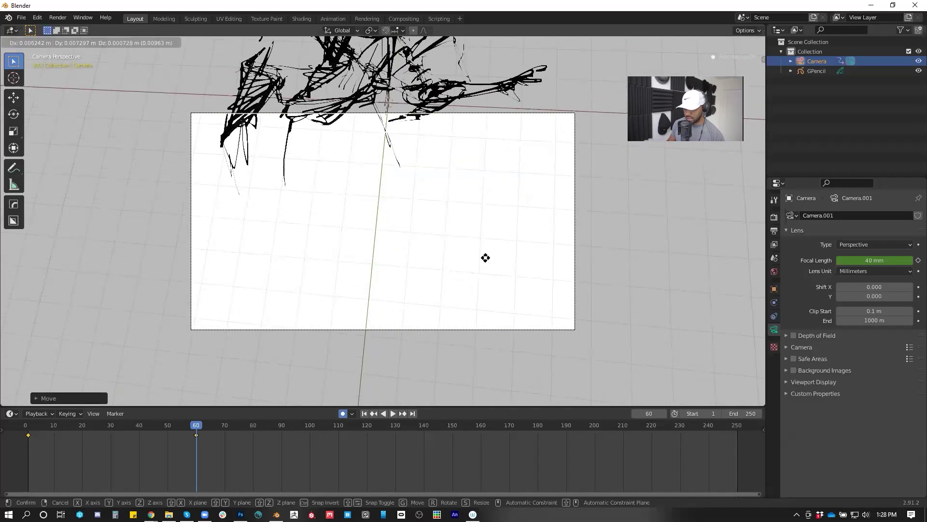
key(y)
click(518, 59)
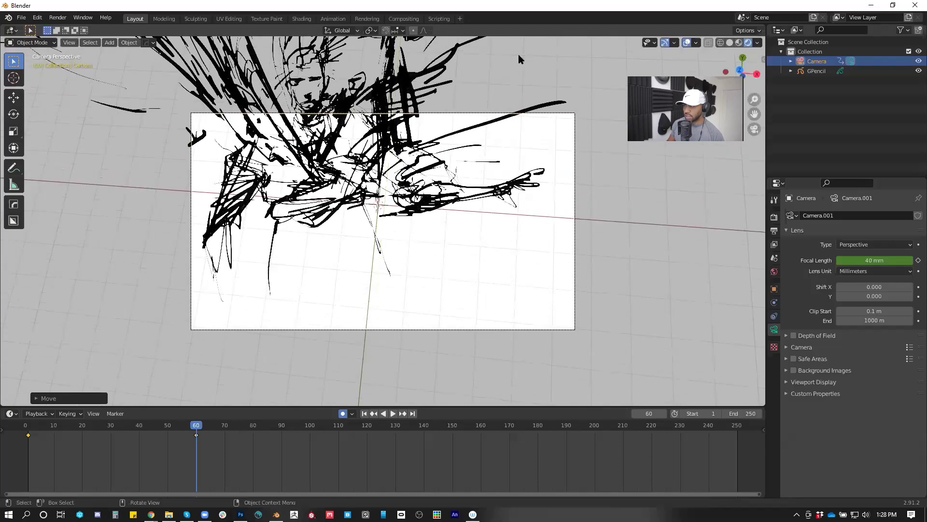
Split the viewport into two equal 3D views and show the new one through the camera in rendered shading
middle_drag(488, 255, 514, 267)
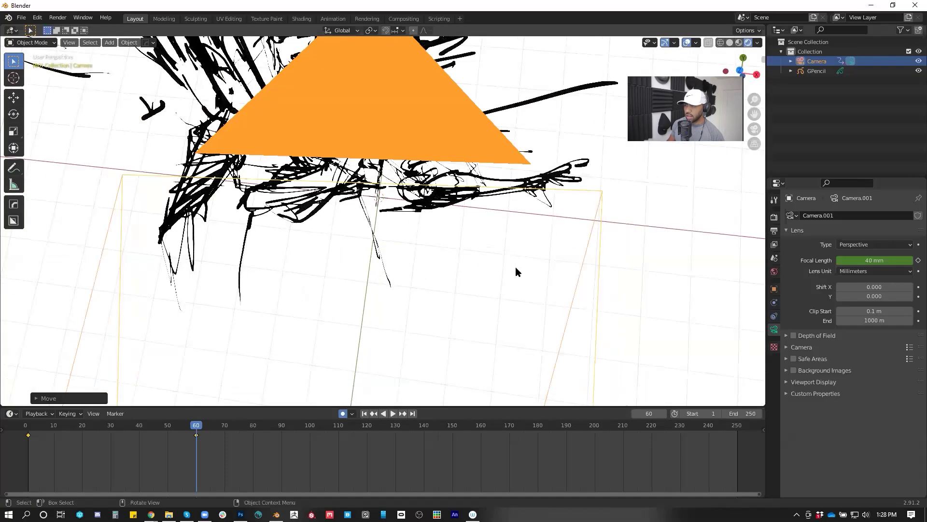
scroll(461, 225, down, 2)
scroll(461, 225, down, 4)
scroll(401, 245, up, 2)
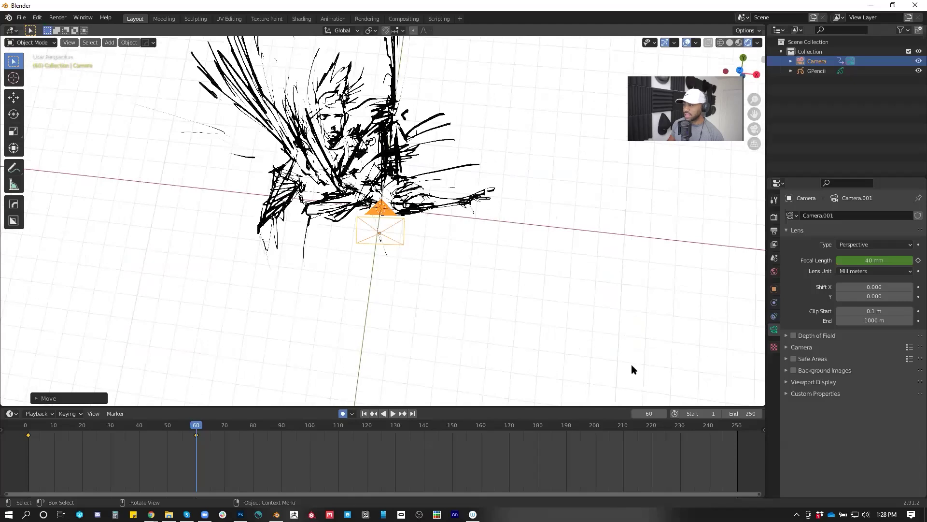
drag(763, 28, 534, 58)
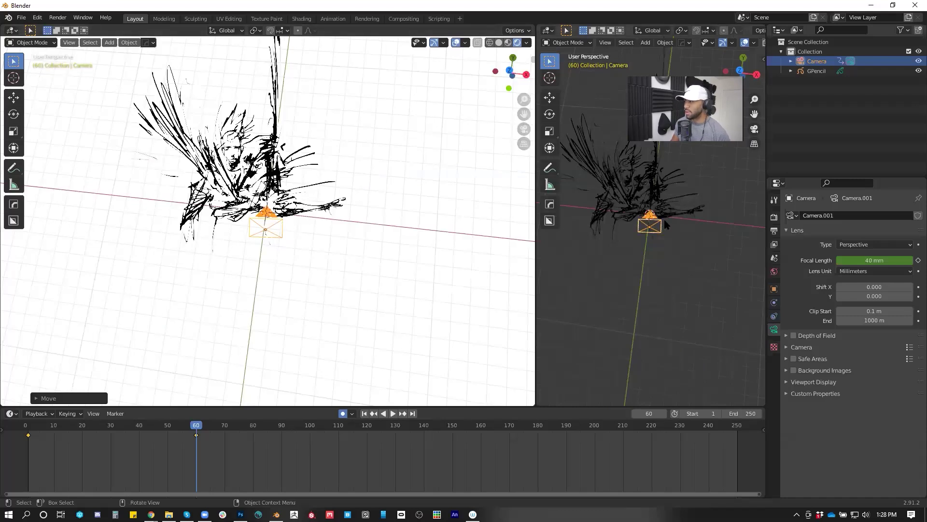
drag(536, 99, 385, 99)
click(748, 43)
scroll(600, 232, up, 2)
key(KP_0)
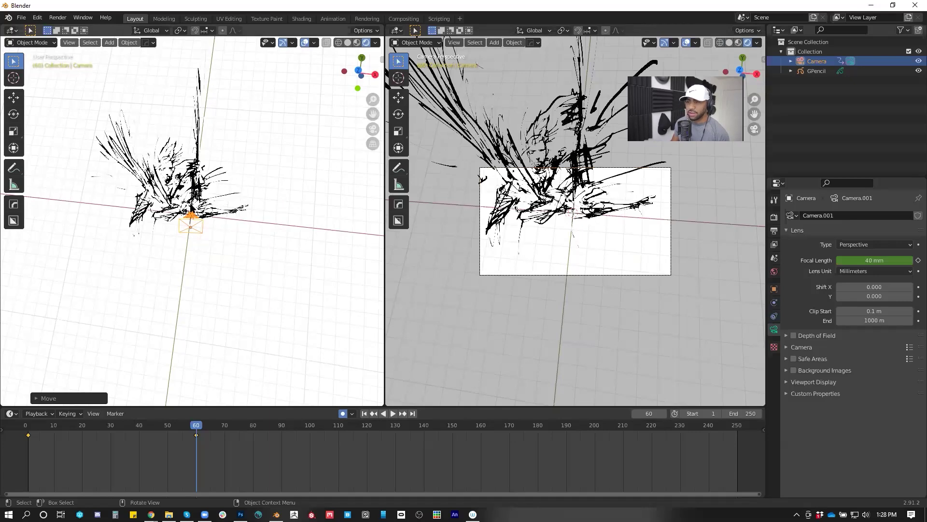
Move the selected camera freely by about 3.4 m to reframe the seated figure, then raise it along global Z
click(189, 221)
click(196, 220)
key(g)
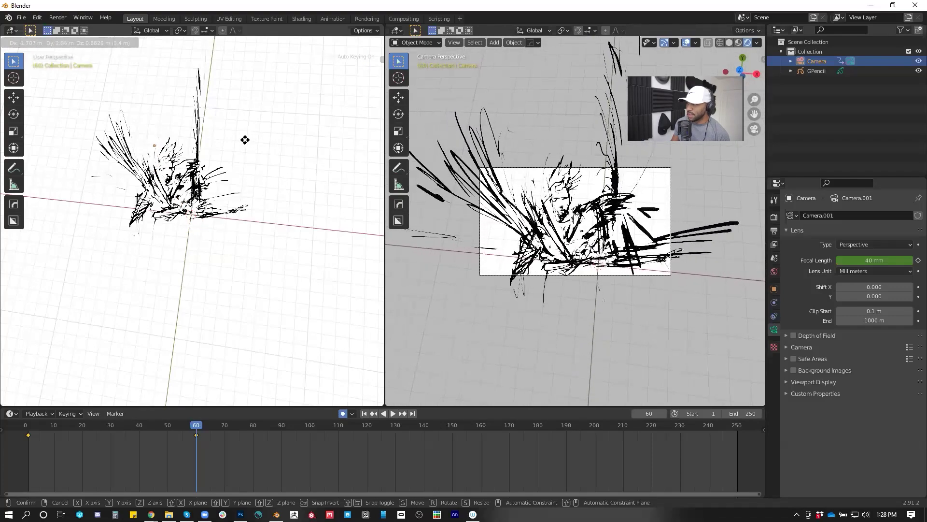
click(243, 143)
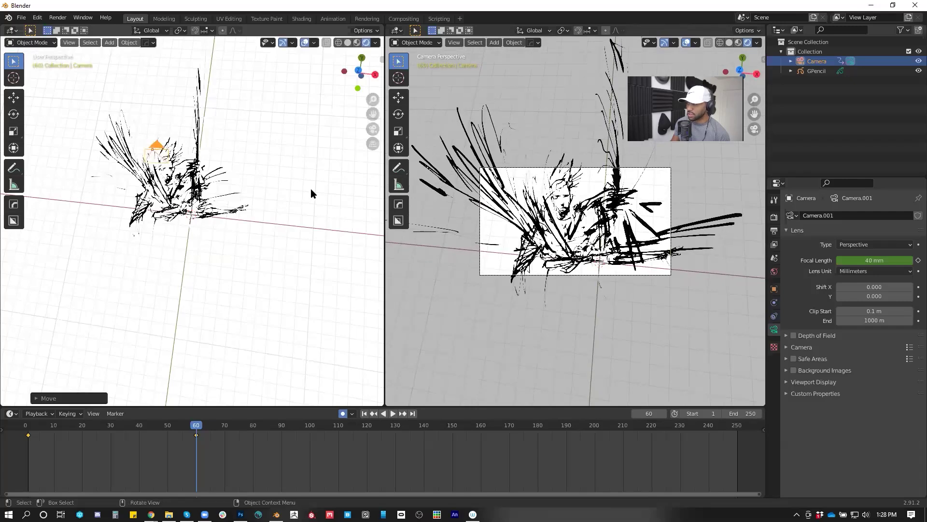
key(g)
key(z)
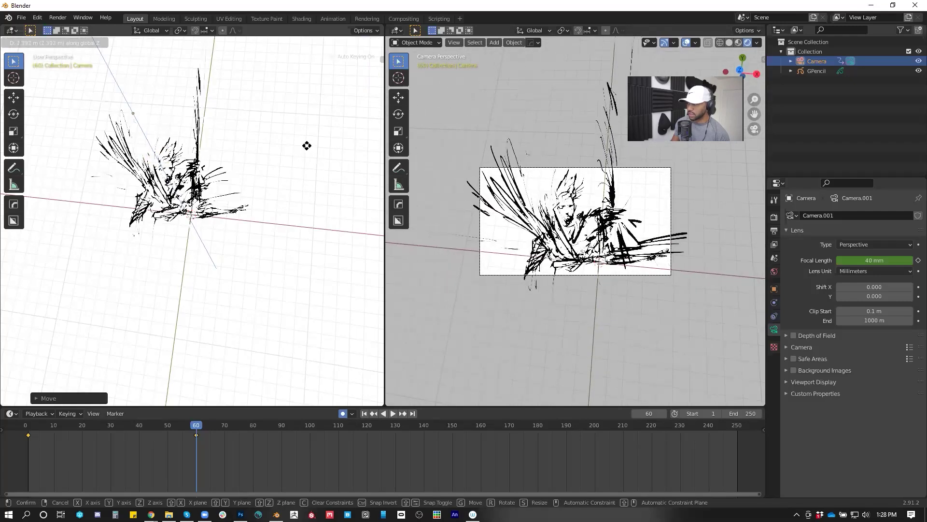
click(309, 162)
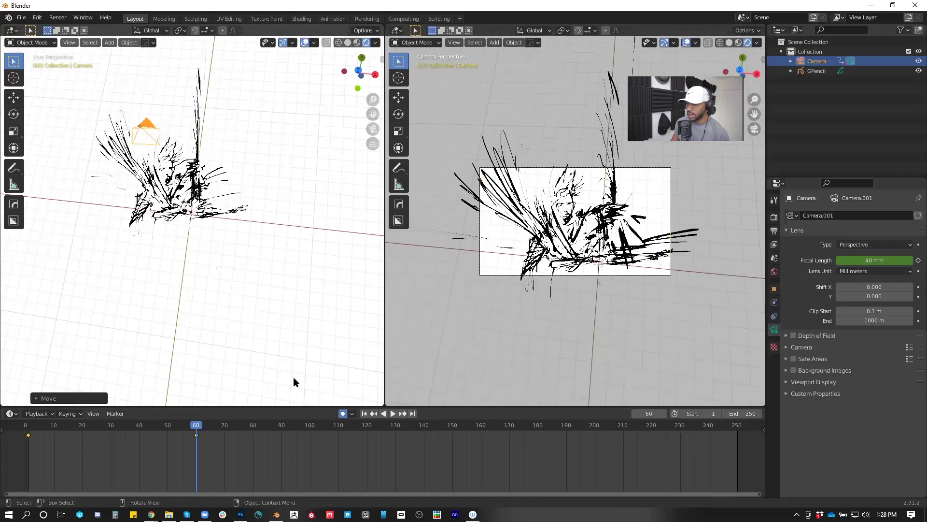
Play the animation from frame 1 to check the camera motion, then undo the camera's repositioning at frame 60
drag(196, 426, 29, 442)
key(space)
key(space)
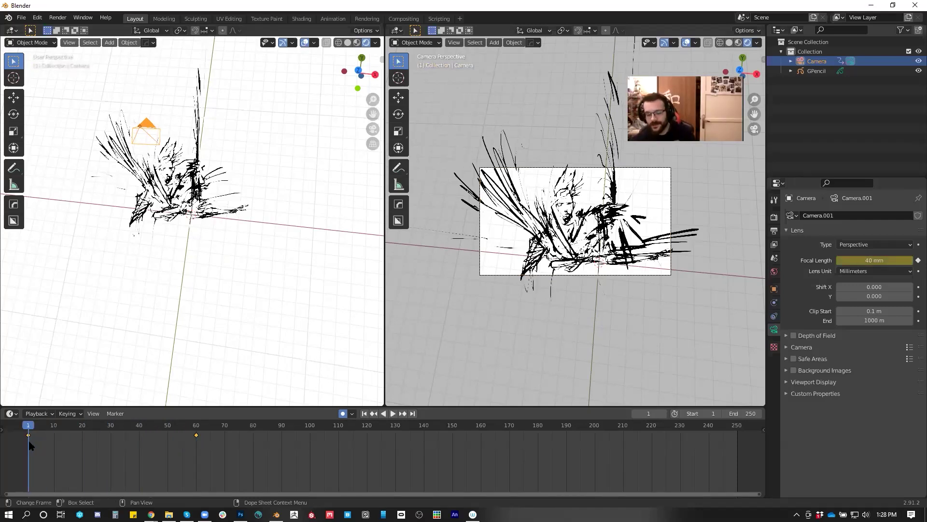
key(Up)
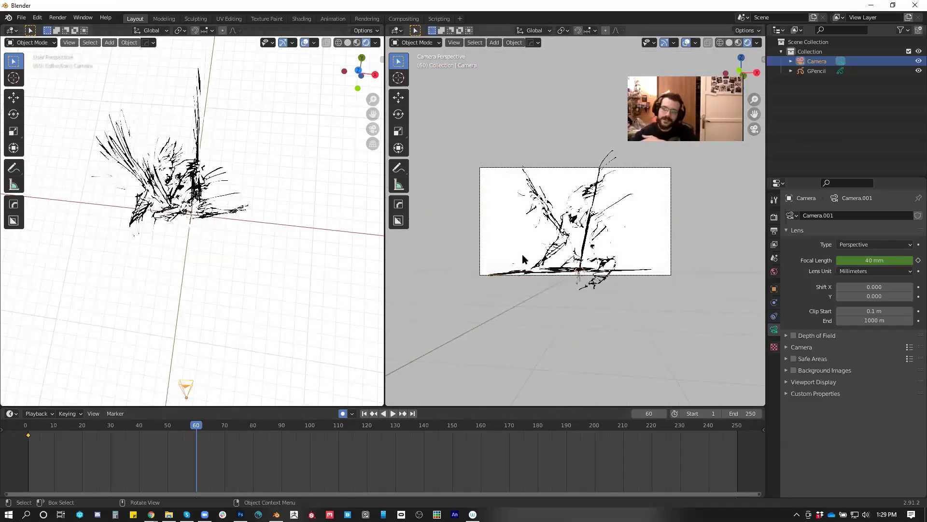
Insert a keyframe for the camera object at frame 60 and another at frame 1
key(i)
click(280, 238)
drag(198, 429, 28, 427)
click(808, 63)
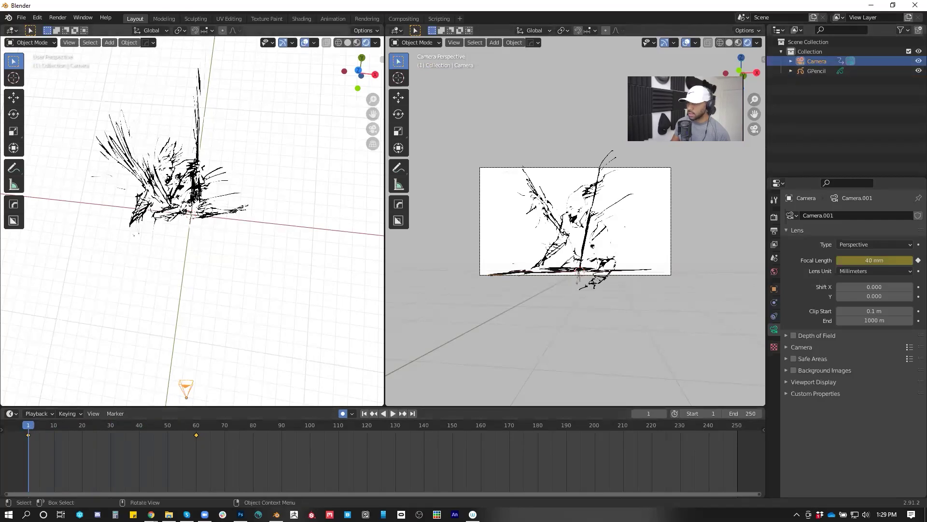
key(i)
click(190, 196)
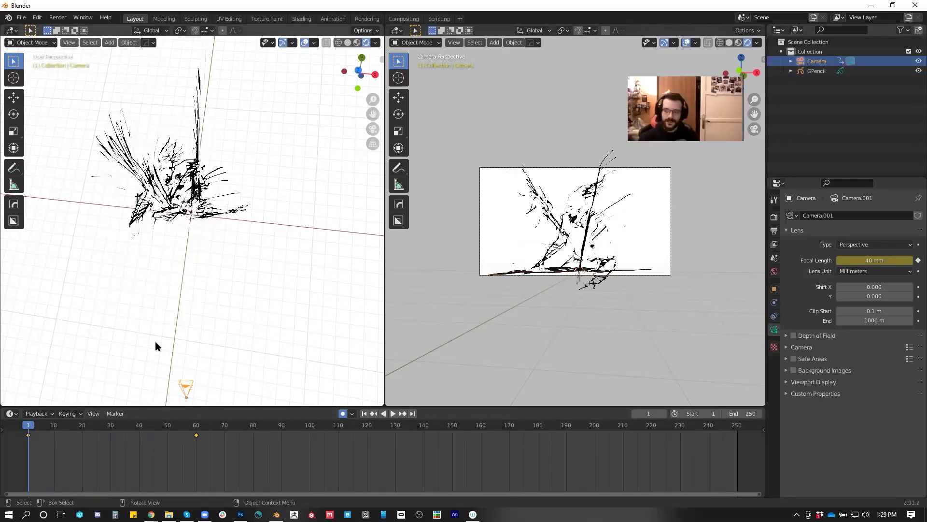
Go to frame 60 and try raising the camera along global Z
drag(28, 427, 197, 434)
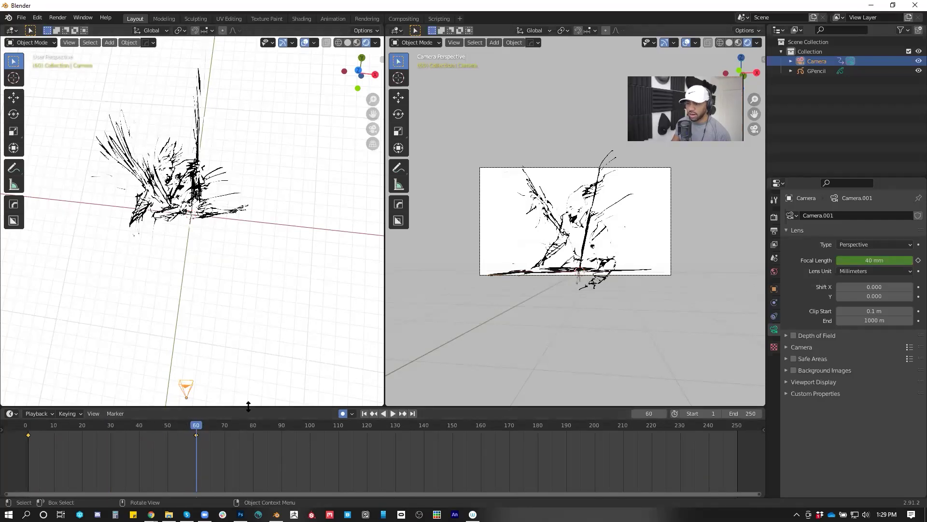
key(g)
key(z)
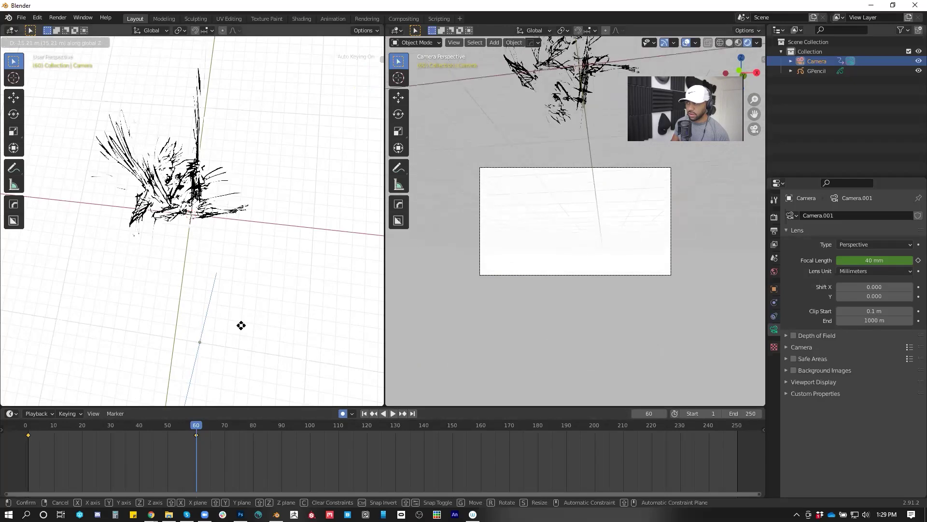
click(246, 81)
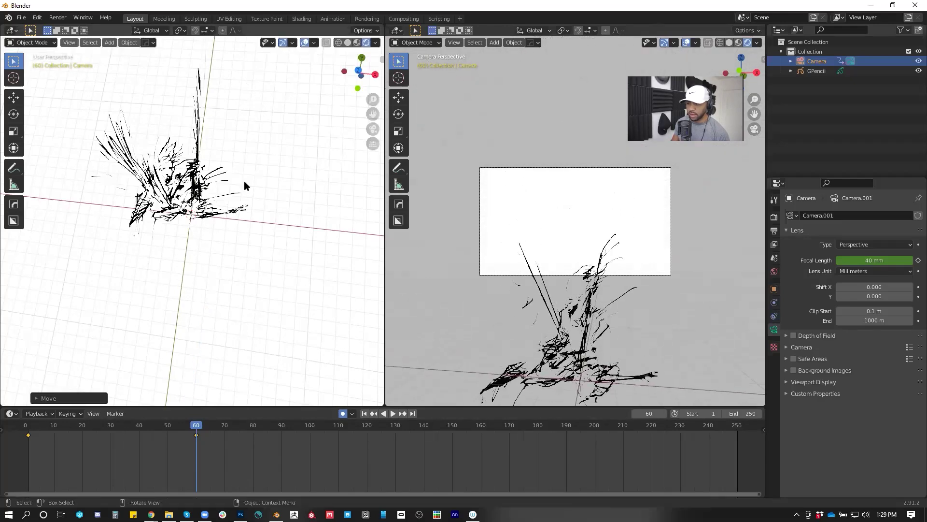
mouse_move(197, 434)
mouse_down()
mouse_move(82, 435)
mouse_move(198, 439)
mouse_up()
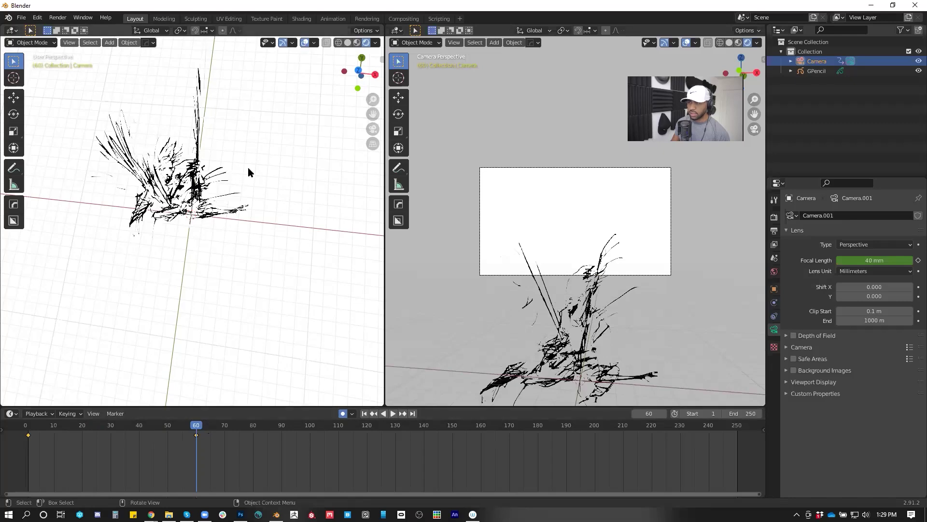
Try to align the camera to a closer view of the seated figure and play the animation
scroll(285, 212, up, 6)
mouse_move(300, 251)
shift+middle_down()
mouse_move(310, 216)
mouse_move(299, 202)
mouse_move(315, 193)
mouse_move(319, 202)
shift+middle_up()
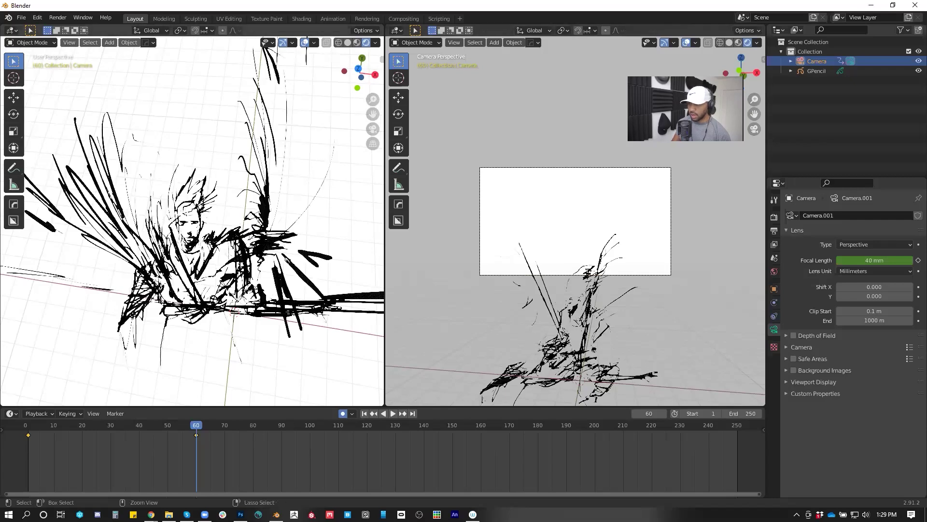
key(KP_0)
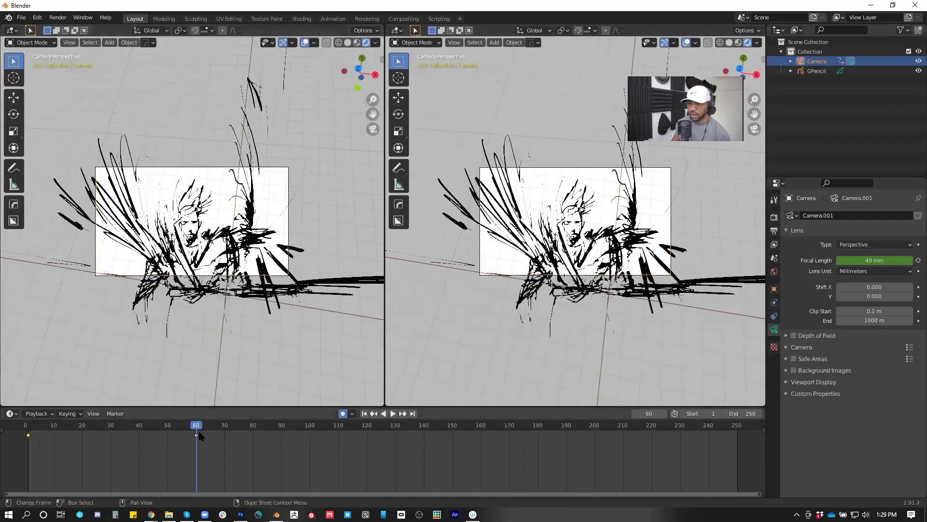
key(space)
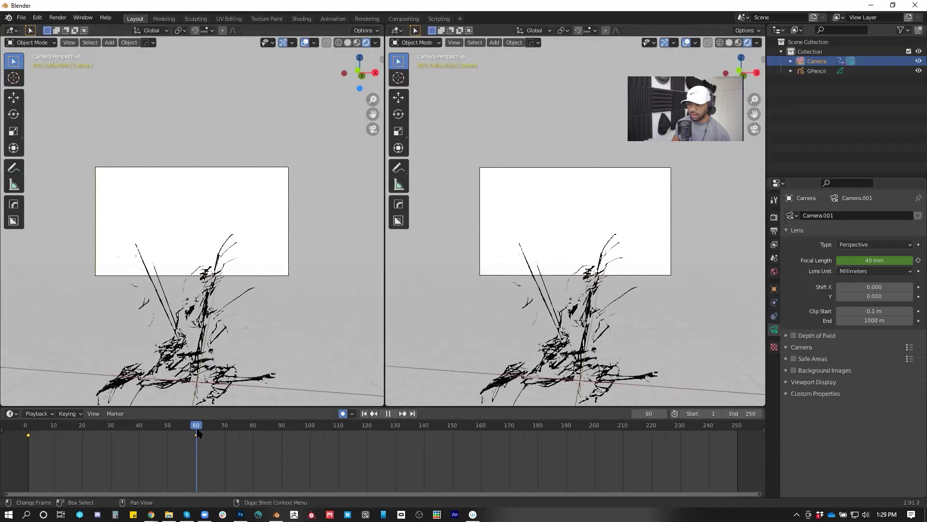
Align the camera to a front view of the seated figure at frame 60 and insert a Location, Rotation & Scale keyframe
mouse_move(244, 274)
middle_down()
mouse_move(257, 233)
mouse_move(262, 336)
mouse_move(323, 261)
mouse_move(355, 248)
mouse_move(369, 111)
mouse_move(283, 232)
mouse_move(246, 214)
mouse_move(256, 262)
mouse_move(320, 236)
mouse_move(297, 247)
middle_up()
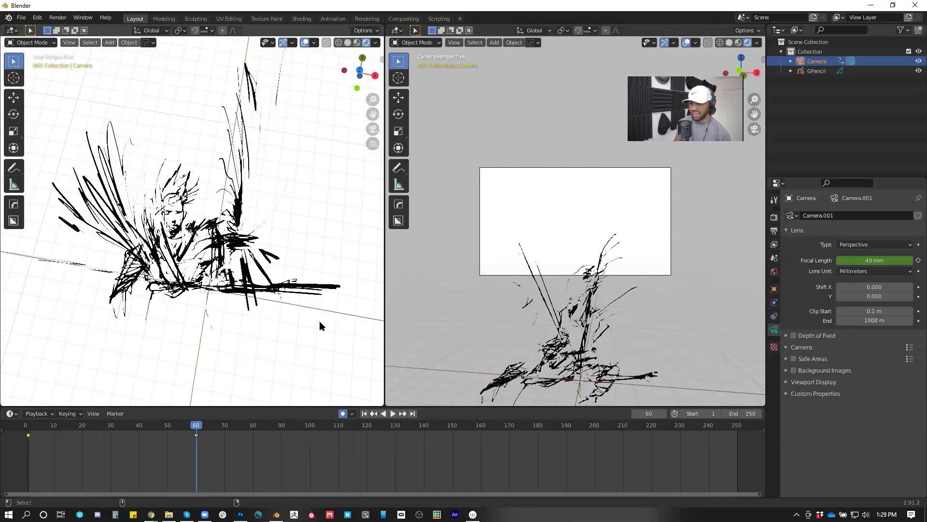
key(KP_0)
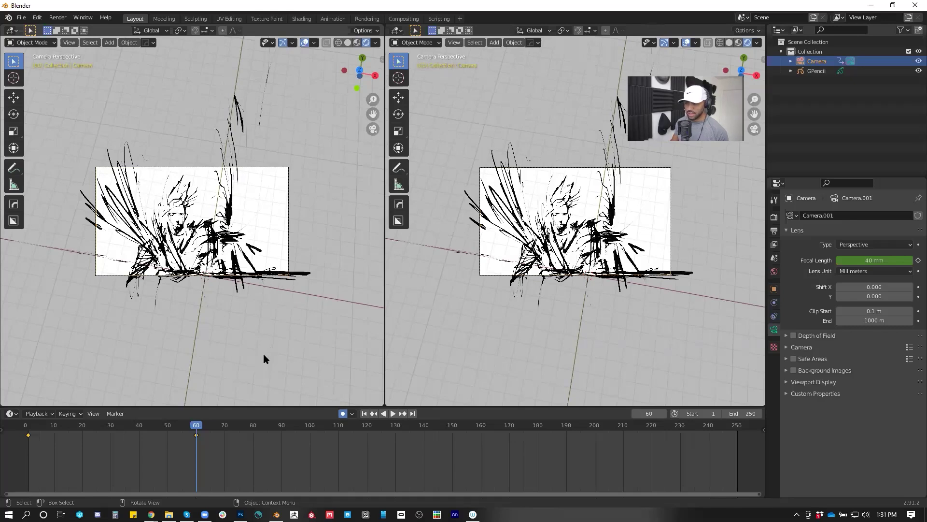
key(i)
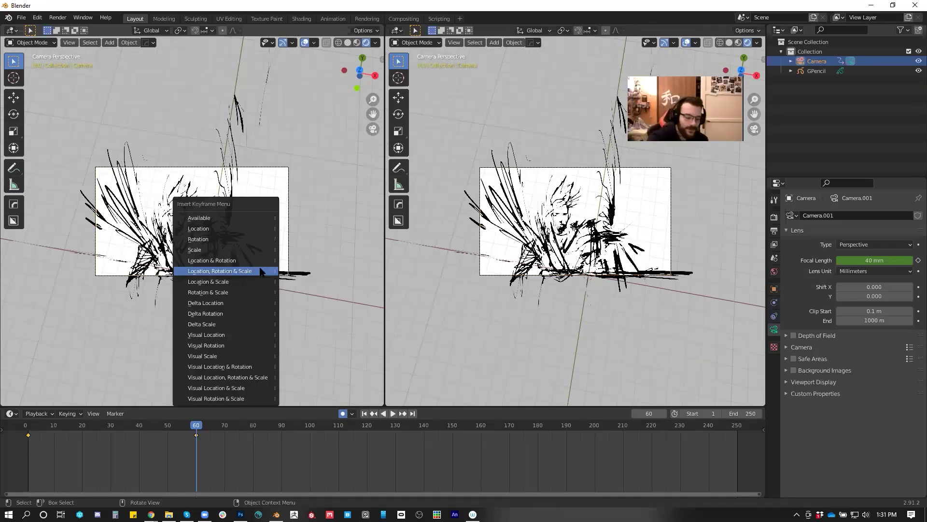
click(261, 272)
Play and scrub the timeline up to frame 60 to check the camera's motion
key(space)
click(134, 429)
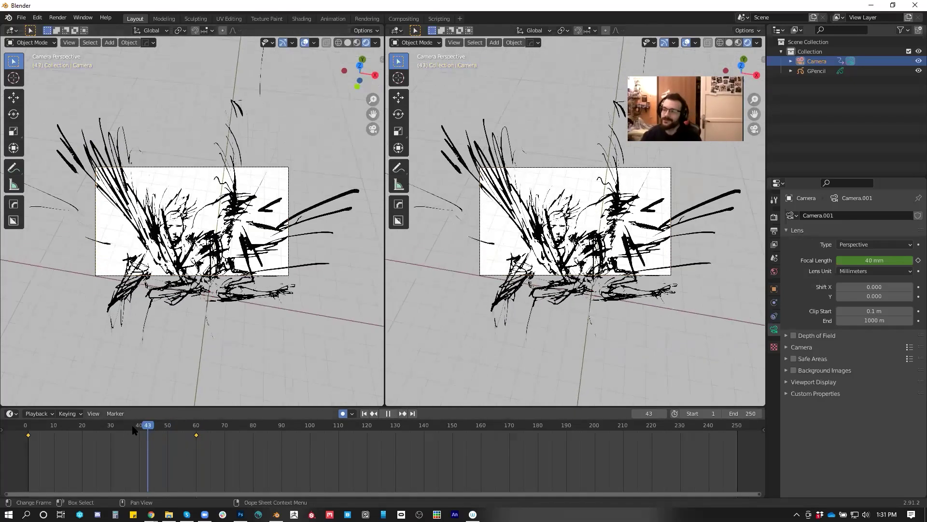
mouse_move(135, 429)
mouse_down()
mouse_move(45, 432)
mouse_move(28, 441)
mouse_move(197, 438)
mouse_up()
key(space)
Try to align the camera to the figure's side profile while still at frame 60
mouse_move(309, 290)
middle_down()
mouse_move(217, 237)
mouse_move(202, 212)
mouse_move(279, 238)
mouse_move(47, 238)
mouse_move(218, 245)
mouse_move(234, 233)
mouse_move(242, 252)
middle_up()
scroll(231, 244, down, 5)
scroll(230, 242, up, 1)
scroll(231, 243, down, 2)
scroll(231, 243, up, 1)
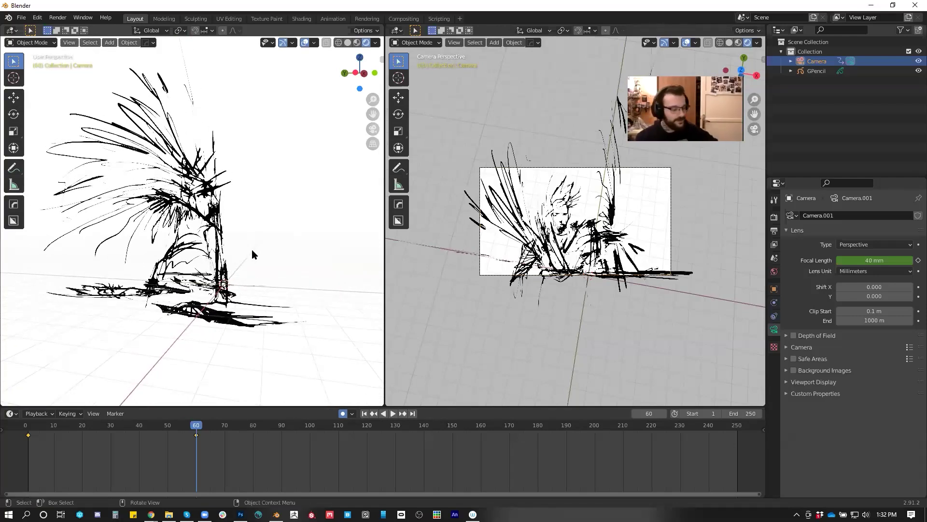
key(ctrl+alt+KP_0)
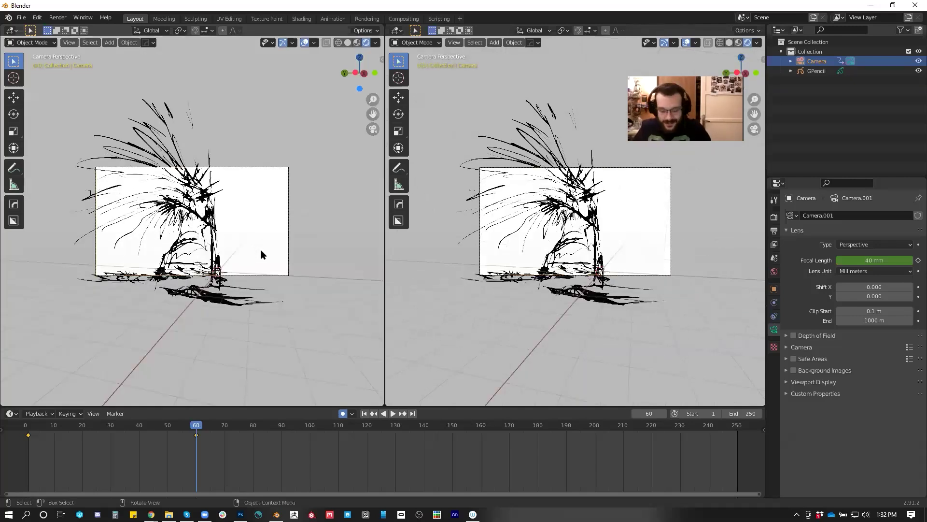
Align the camera to the figure's side profile at frame 120 and insert a keyframe there
drag(195, 424, 367, 423)
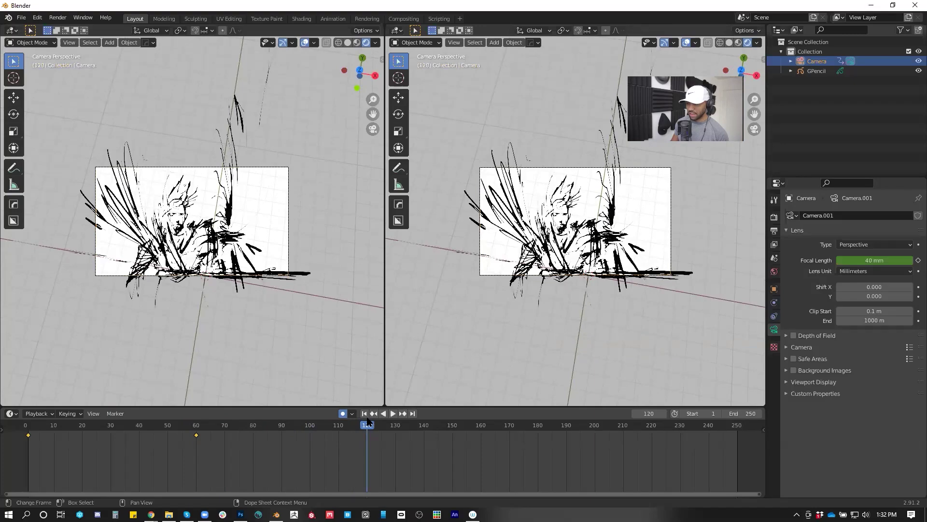
mouse_move(262, 289)
middle_down()
mouse_move(224, 297)
mouse_move(286, 262)
mouse_move(305, 198)
mouse_move(285, 217)
mouse_move(312, 238)
middle_up()
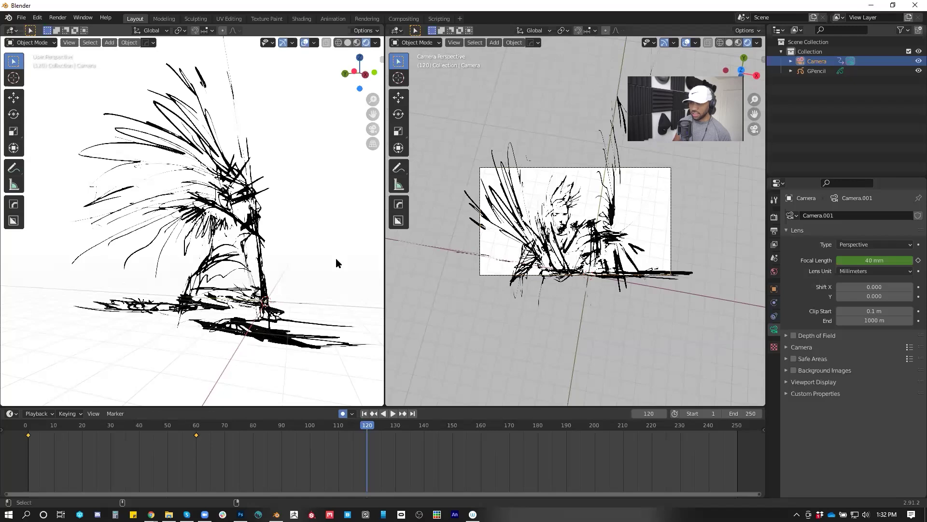
key(ctrl+alt+KP_0)
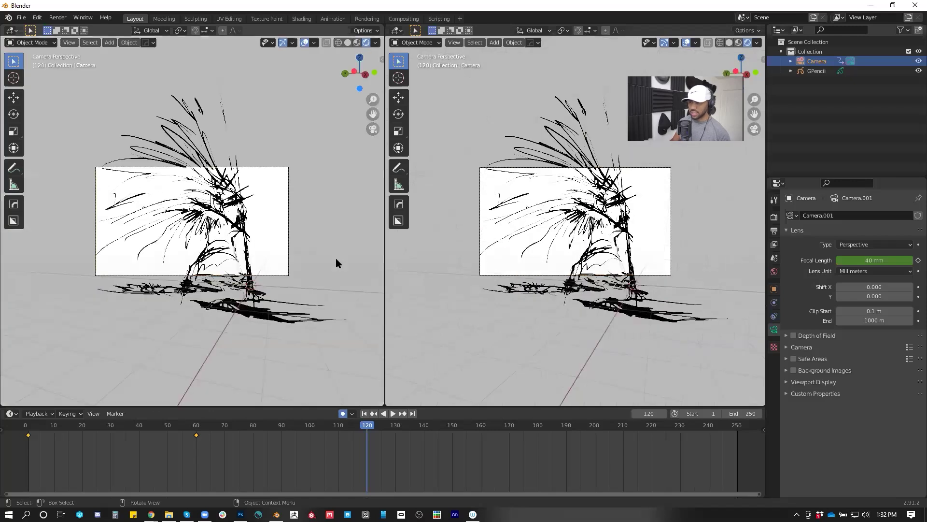
key(i)
click(159, 177)
Scrub back to frame 1 and play the animation to check the camera's move through frame 120
key(shift+ctrl+space)
drag(274, 424, 29, 434)
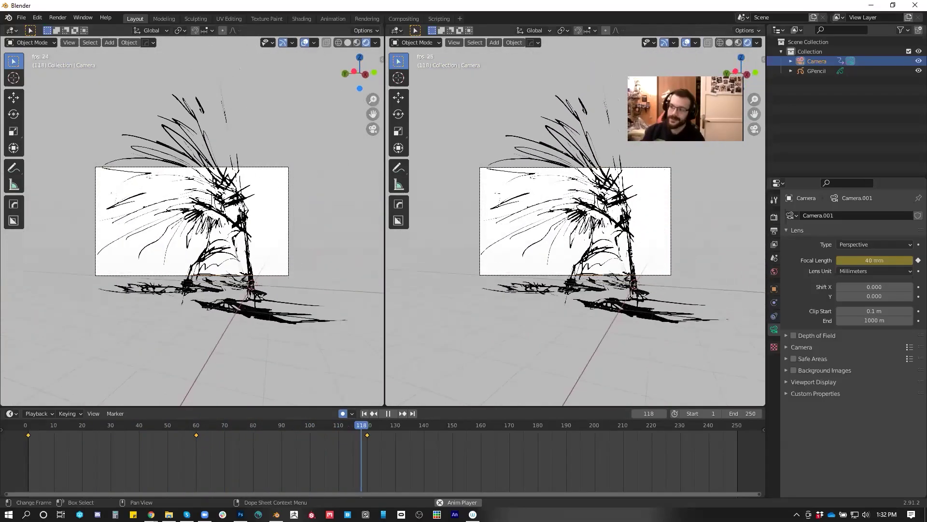
key(space)
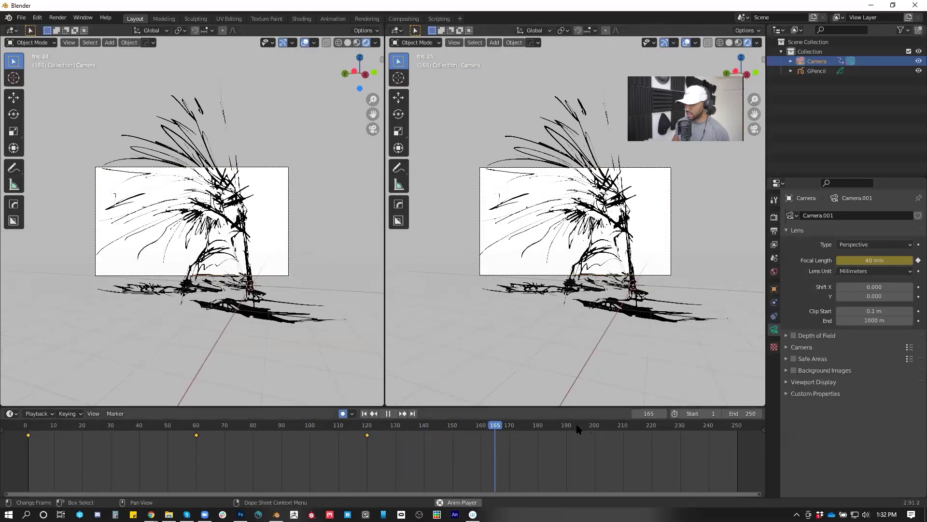
Set the scene's end frame to 120 and play the loop
double_click(751, 411)
text(120)
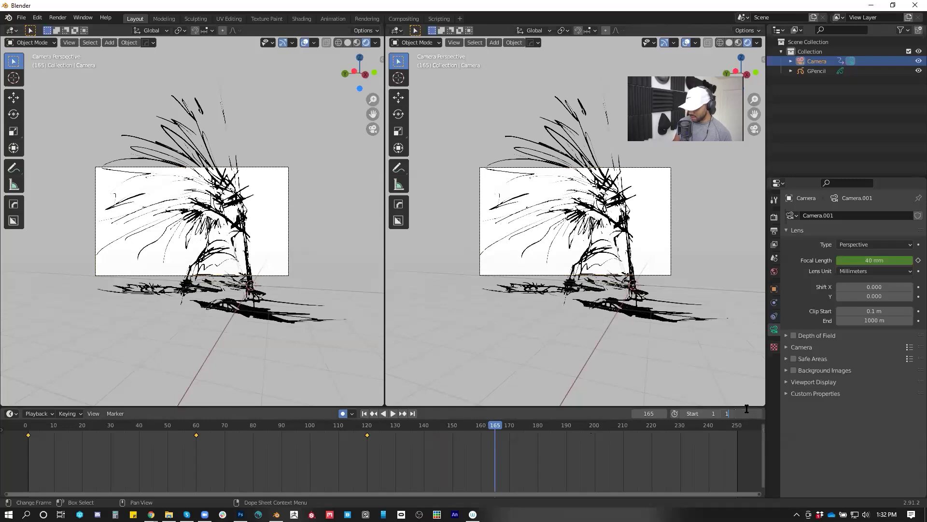
key(Return)
key(space)
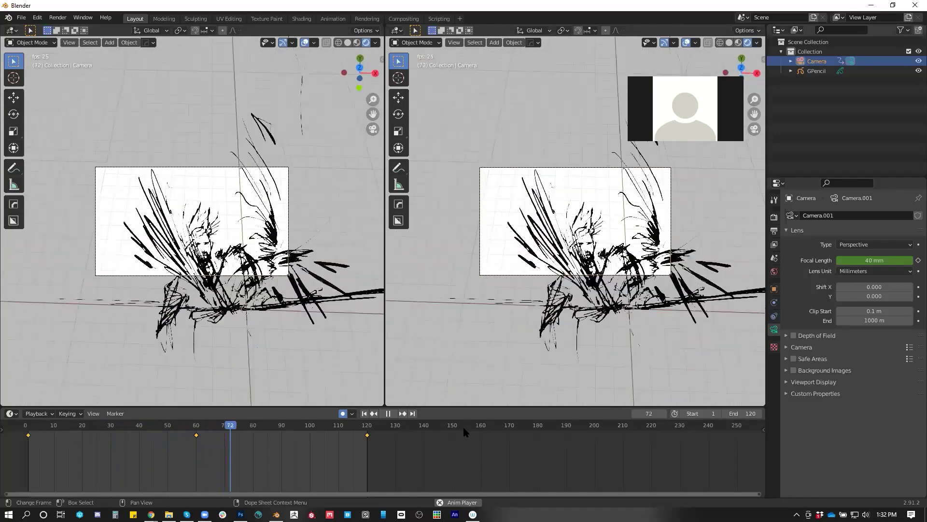
key(space)
Set the scene's end frame to 180 and duplicate the camera keyframe at frame 1 to frame 180
click(739, 411)
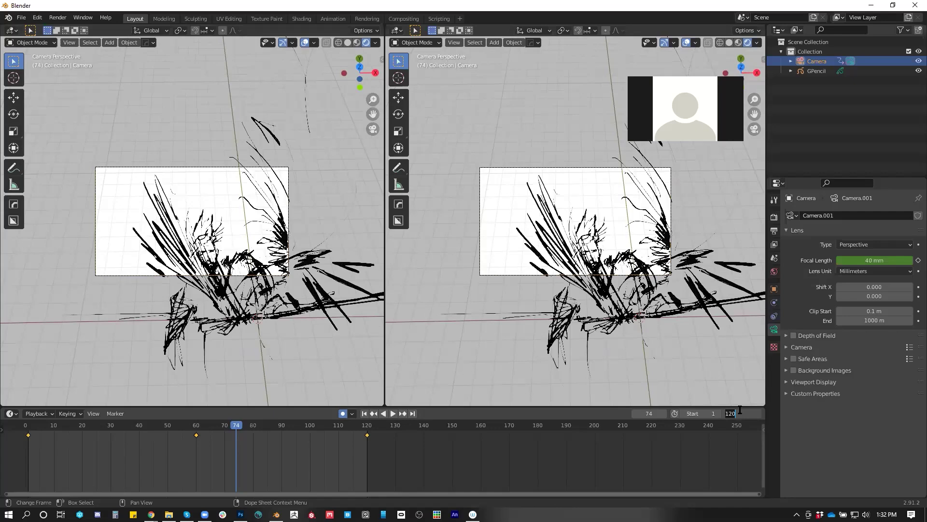
text(180)
key(Return)
mouse_move(235, 426)
mouse_down()
mouse_move(23, 430)
mouse_move(28, 435)
mouse_up()
click(28, 436)
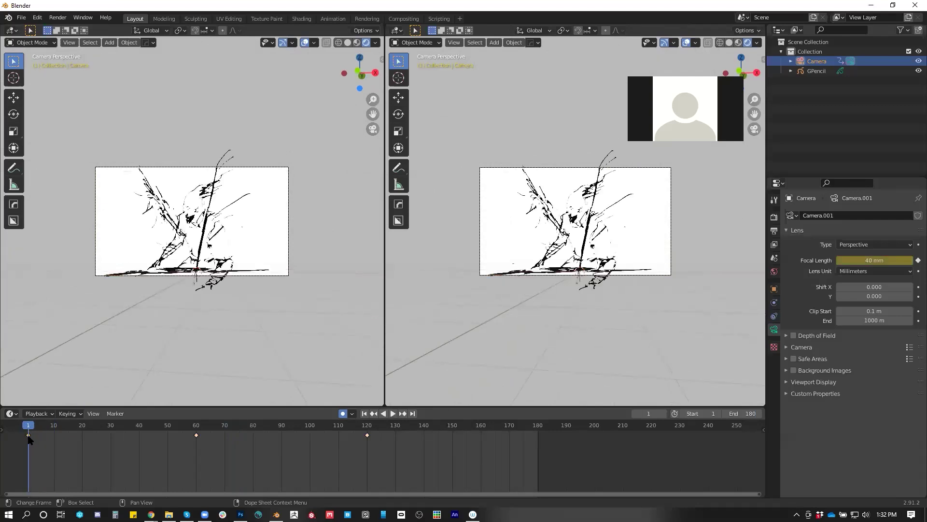
key(shift+d)
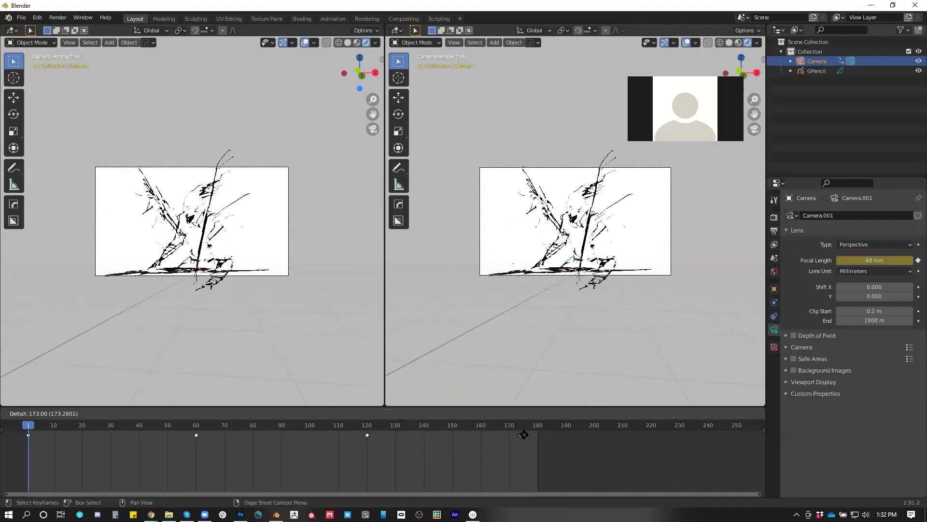
click(537, 444)
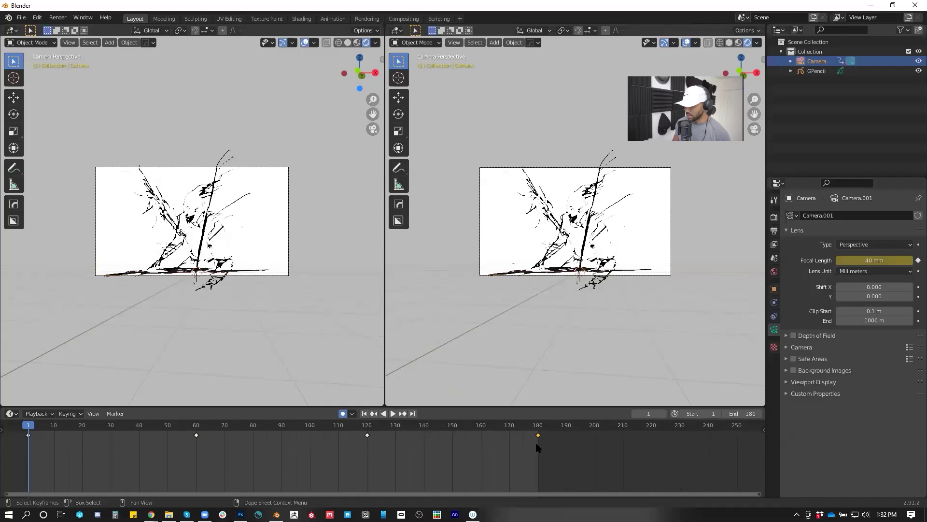
Play the looping animation through all four camera keyframes, then return to frame 1
key(space)
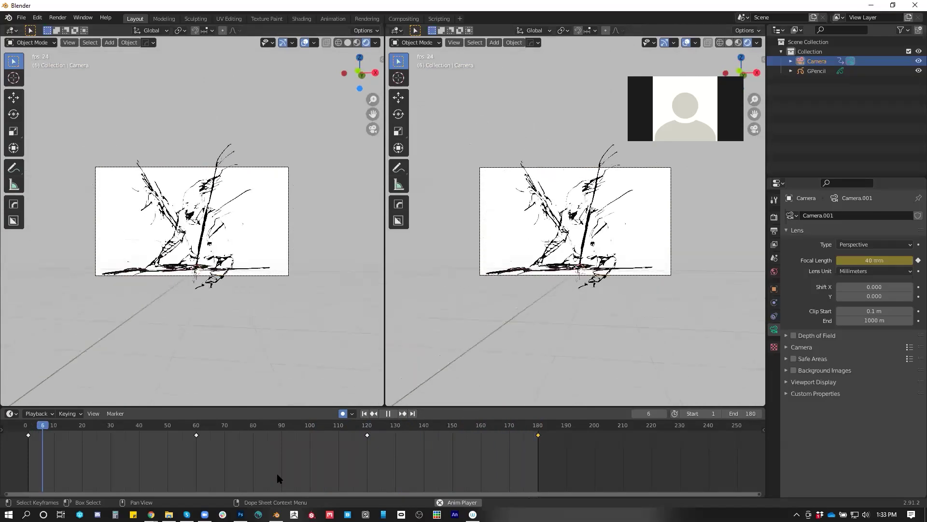
click(34, 432)
key(Escape)
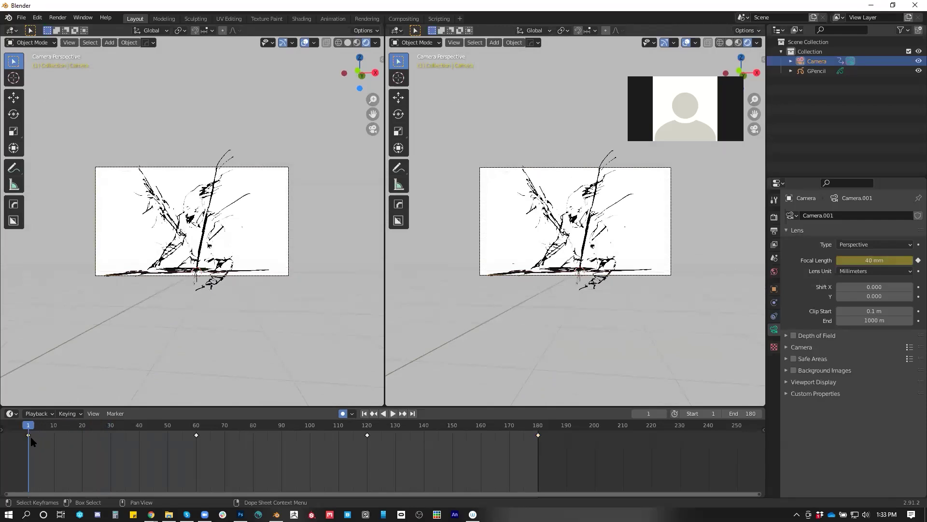
Duplicate the camera keyframes at frames 1, 60 and 120 to about frames 5, 64 and 124 as short holds
drag(40, 442, 52, 444)
drag(196, 435, 212, 439)
drag(366, 436, 379, 438)
Set the scene's end frame to 185 and copy the camera keyframe at frame 180
click(758, 413)
text(1)
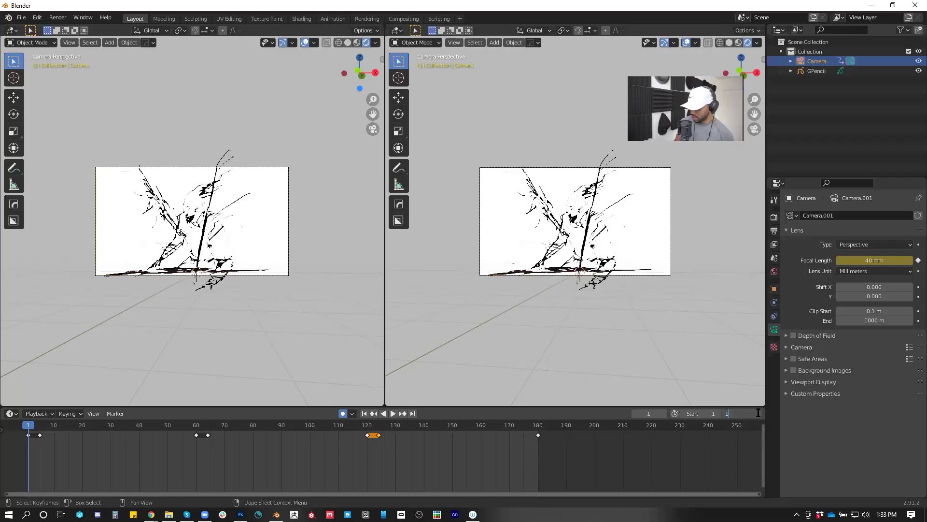
text(85)
key(Return)
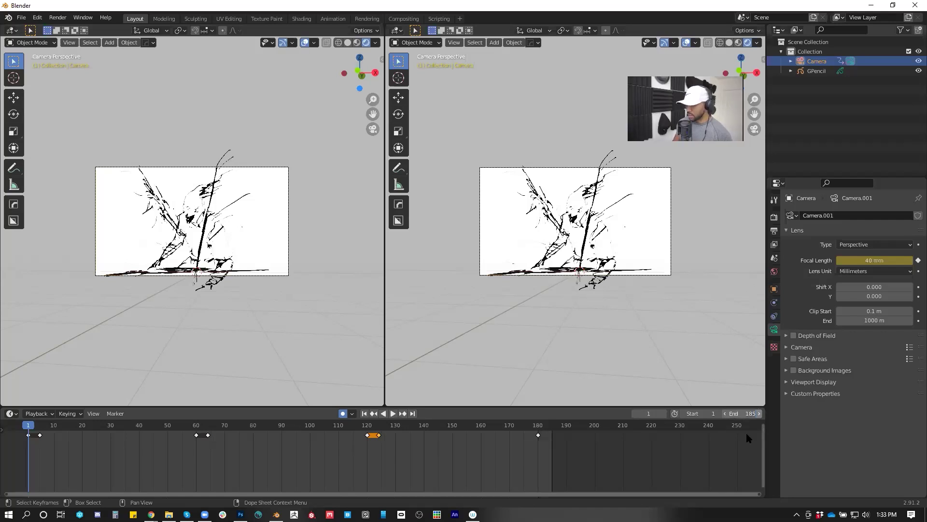
click(540, 437)
key(ctrl+c)
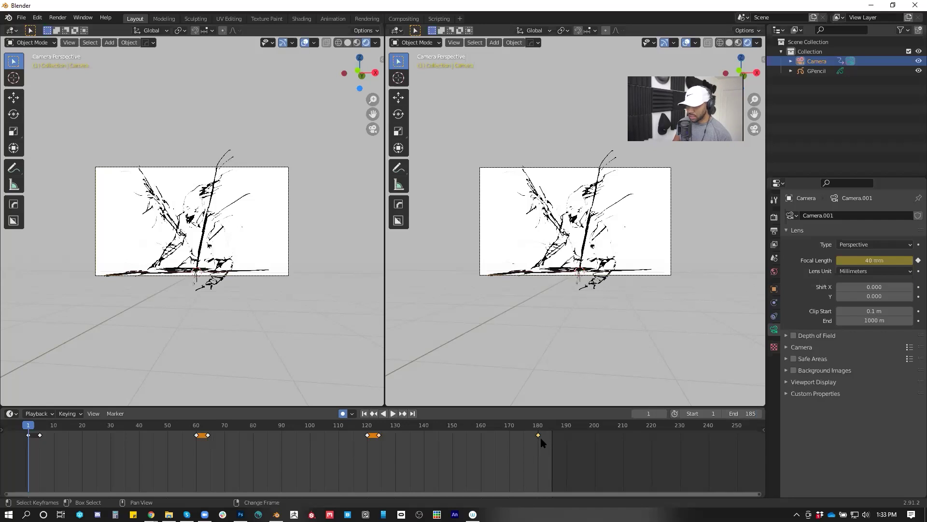
Set the scene's end frame to 180
click(746, 414)
text(180)
key(Return)
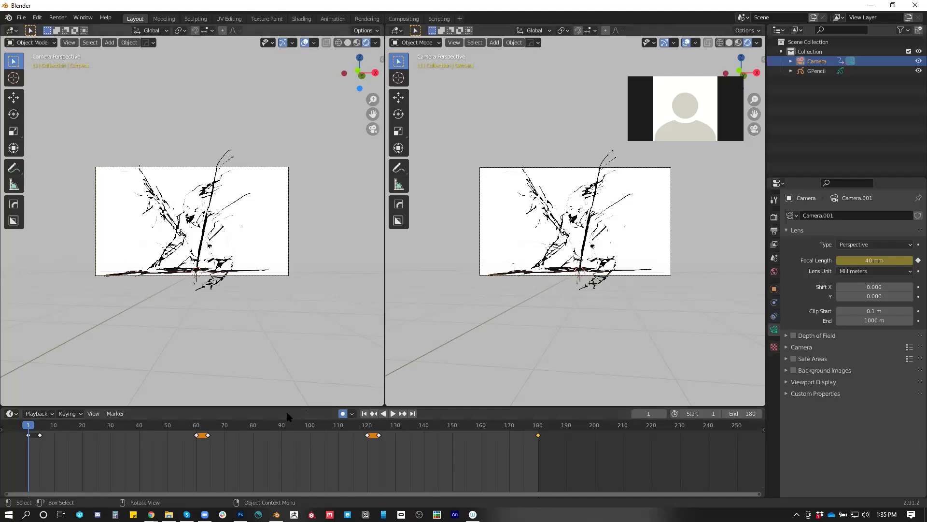
Join the two 3D views into one and play the animation from frame 1 through the camera, with its whole frame in view
key(space)
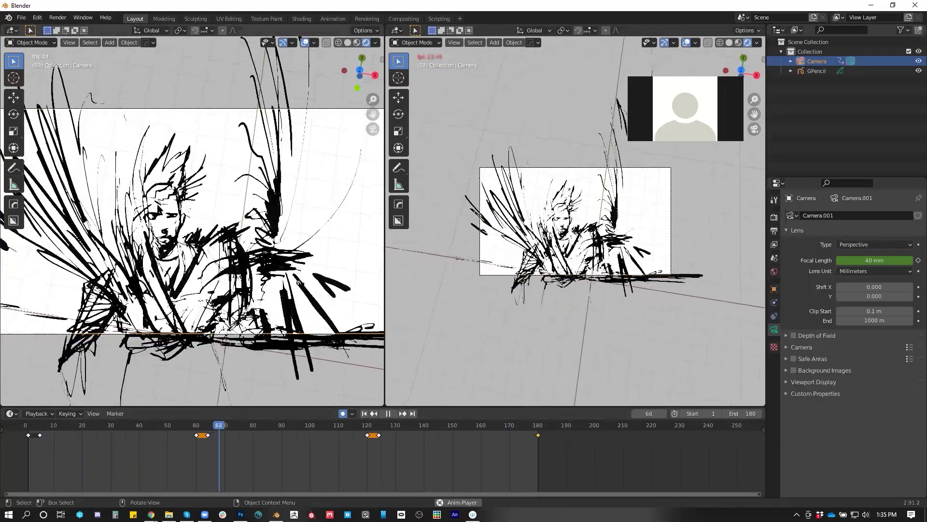
drag(382, 29, 636, 175)
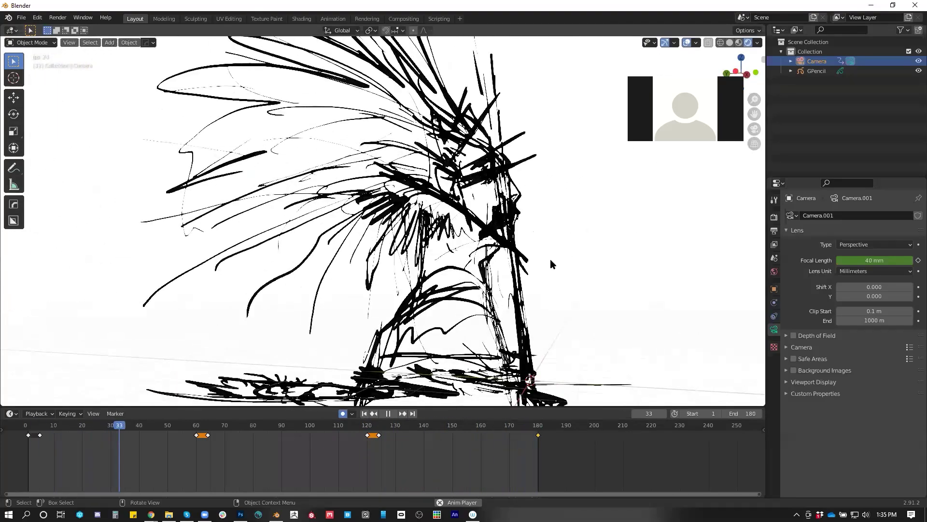
key(KP_0)
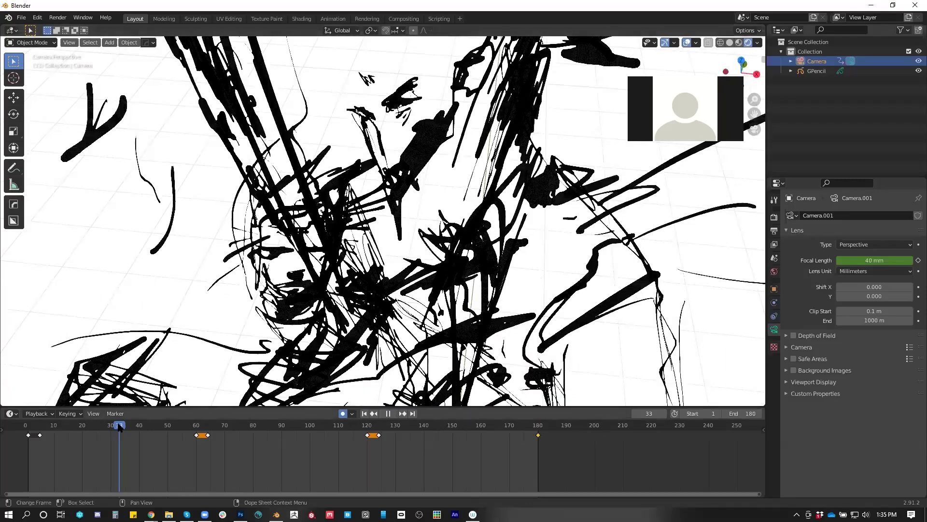
drag(119, 427, 27, 426)
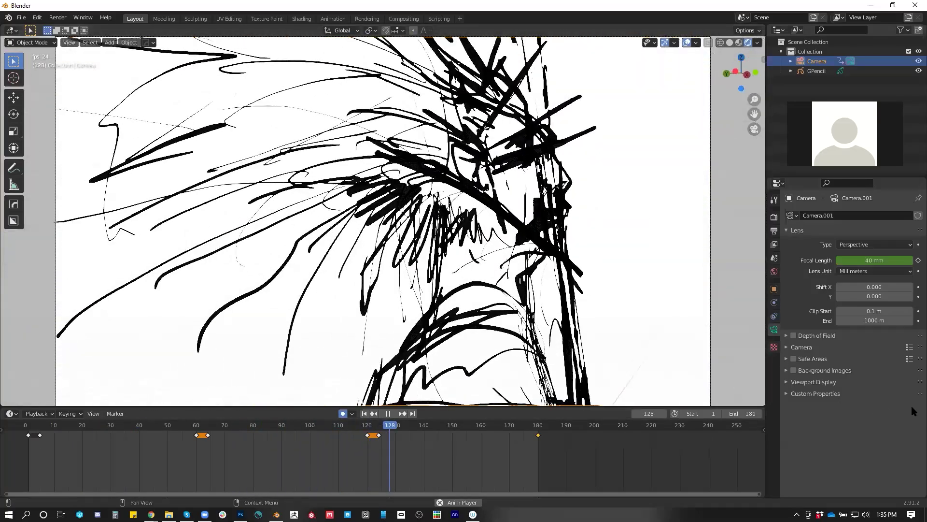
scroll(723, 346, down, 3)
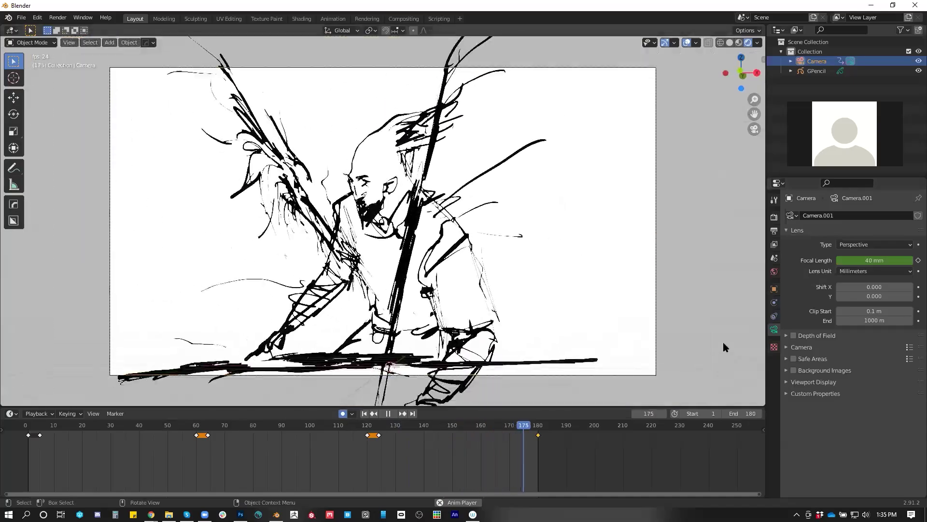
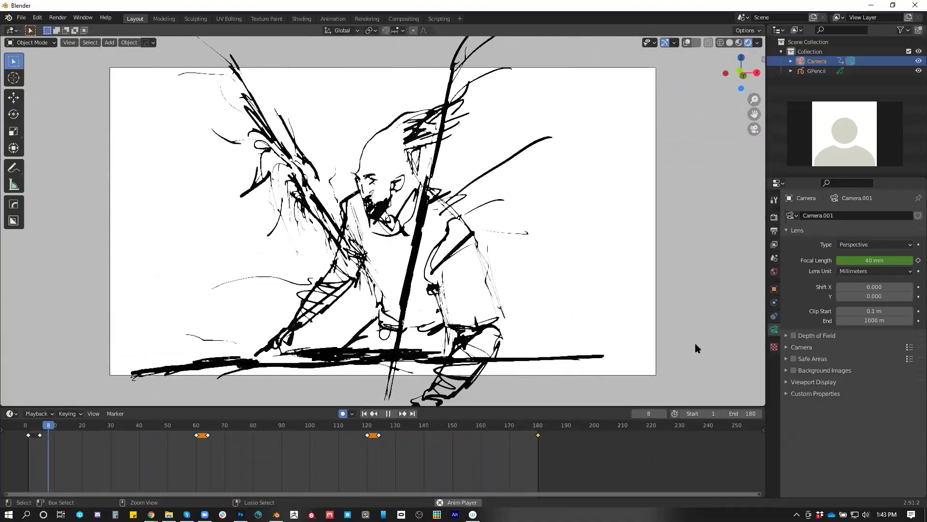
Start a screen recording of the area inside the camera frame while the animation plays
key(ctrl+Print)
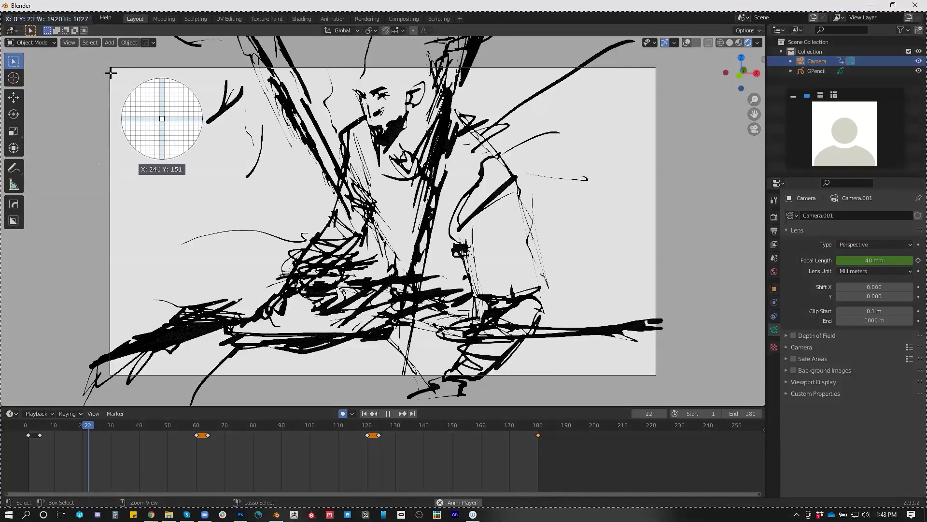
drag(112, 72, 648, 368)
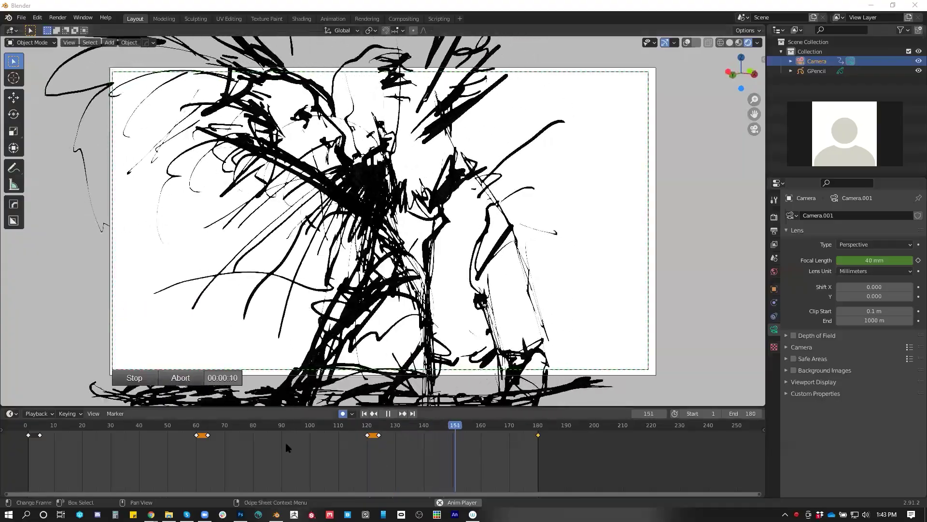